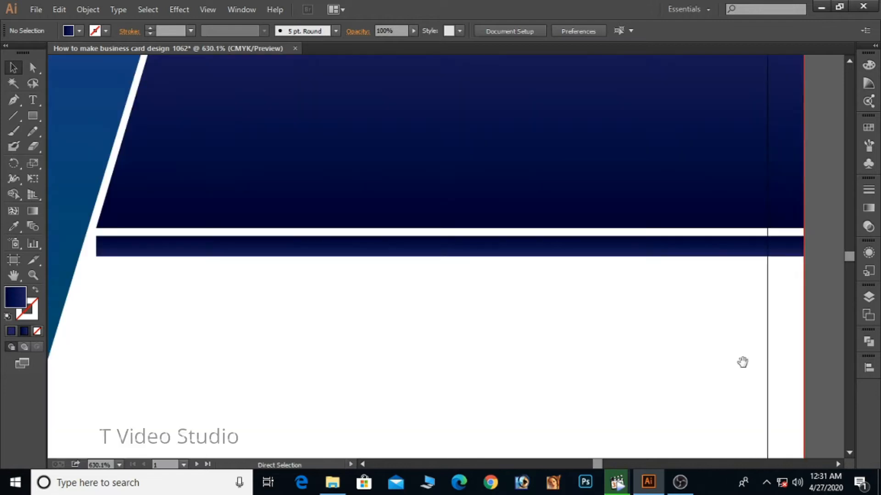
Save the document as 1062 in Adobe Illustrator format with PDF compatibility turned off.
{"action": "left_click", "coordinate": [30, 11]}
{"action": "left_click", "coordinate": [74, 126]}
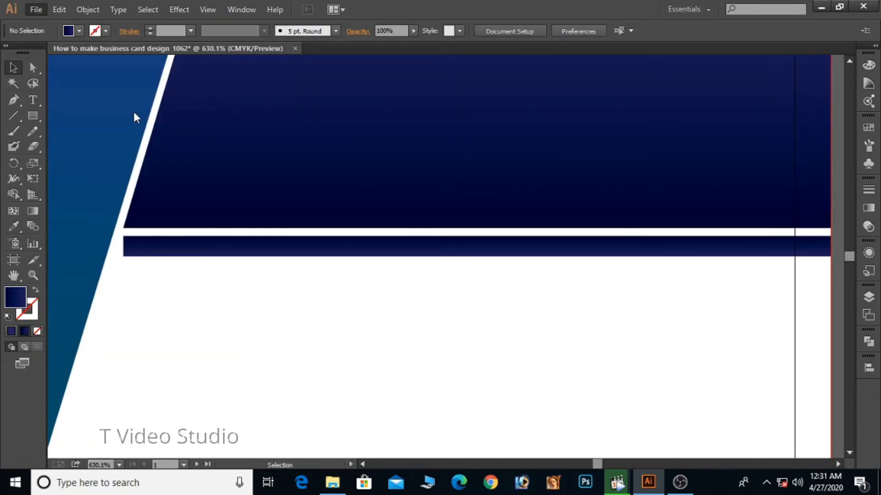
{"action": "type", "text": "1062"}
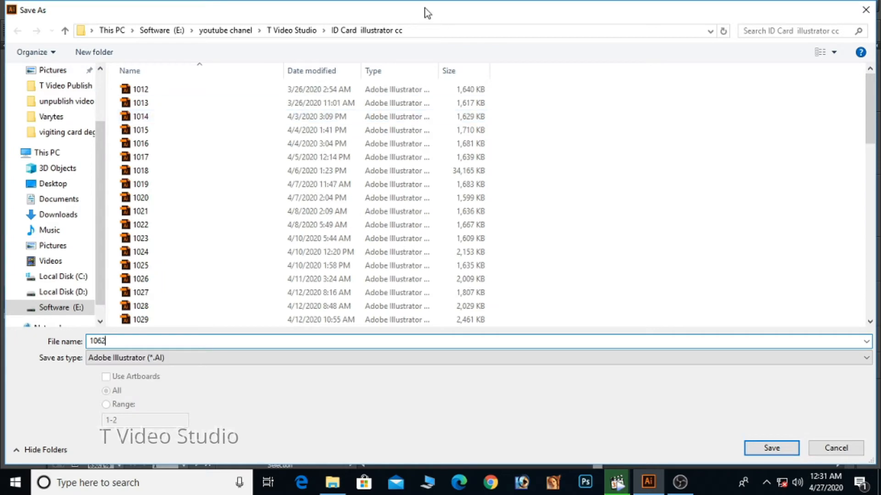
{"action": "left_click_drag", "start_coordinate": [872, 103], "coordinate": [876, 251]}
{"action": "key", "text": "Return"}
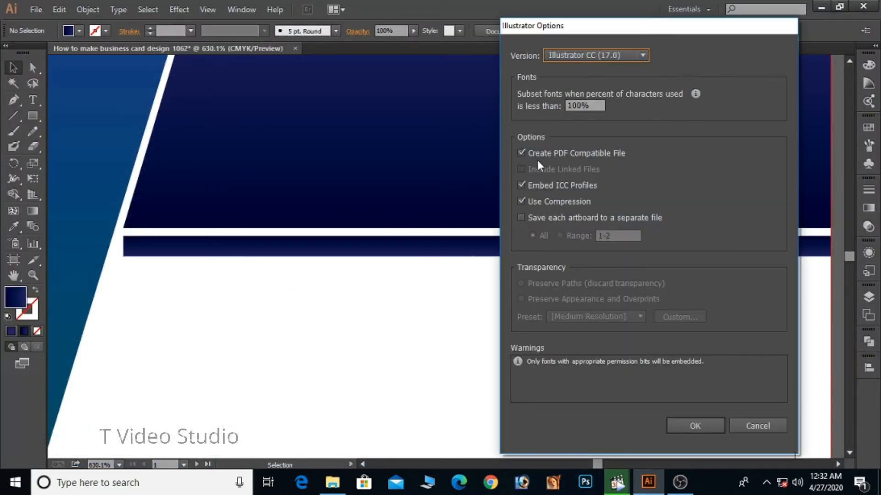
{"action": "left_click", "coordinate": [532, 153]}
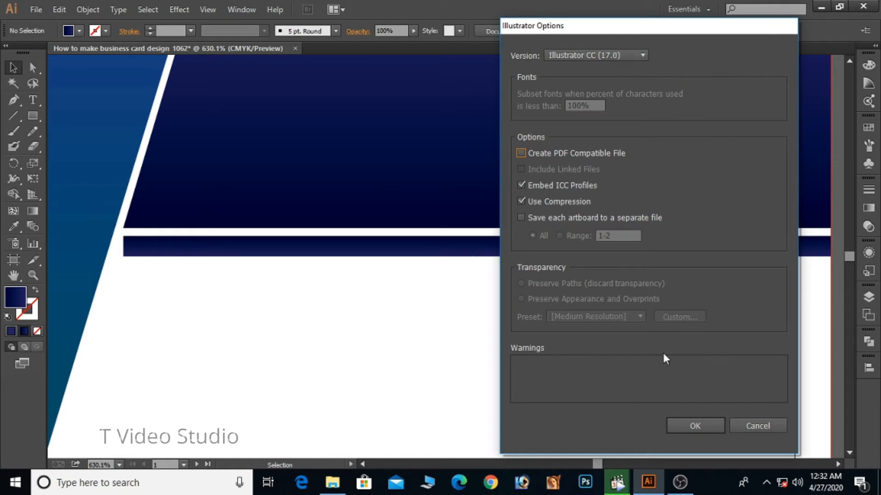
{"action": "left_click", "coordinate": [686, 423]}
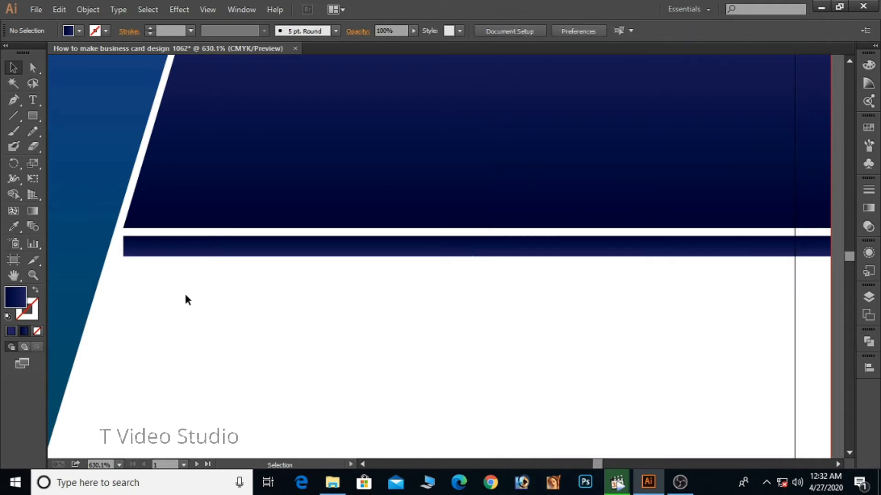
Slightly reduce the height of the thin strip under the dark panel and run its gradient horizontally along its length.
{"action": "left_click", "coordinate": [138, 256]}
{"action": "left_click_drag", "start_coordinate": [474, 260], "coordinate": [476, 251]}
{"action": "left_click", "coordinate": [34, 213]}
{"action": "left_click_drag", "start_coordinate": [243, 250], "coordinate": [830, 239]}
{"action": "key", "text": "v"}
{"action": "left_click", "coordinate": [239, 295]}
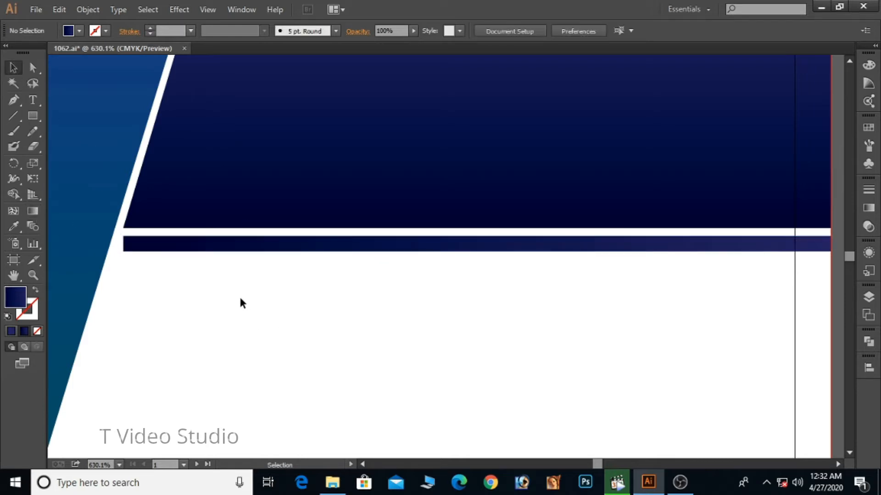
Redraw the thin strip's gradient vertically, with the darkest tone along its lower edge.
{"action": "left_click", "coordinate": [296, 252]}
{"action": "key", "text": "g"}
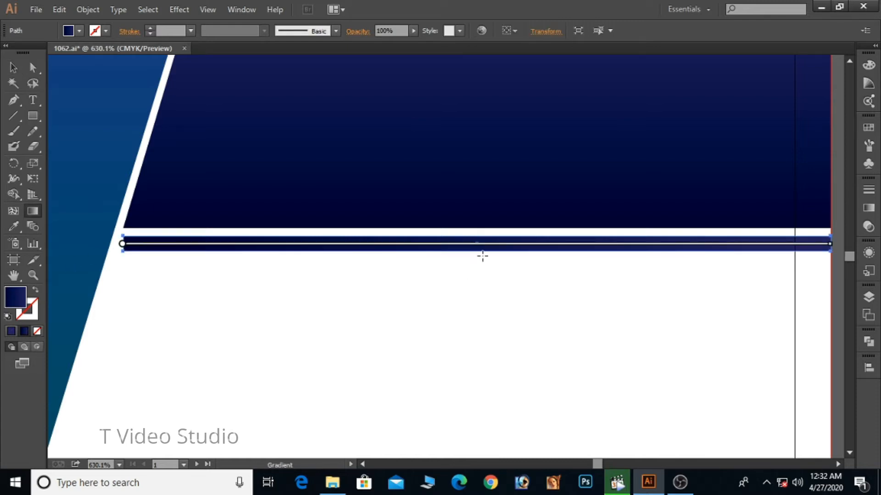
{"action": "left_click_drag", "start_coordinate": [478, 253], "coordinate": [477, 235]}
{"action": "key", "text": "v"}
{"action": "left_click", "coordinate": [224, 297]}
{"action": "left_click", "coordinate": [616, 482]}
{"action": "left_click", "coordinate": [332, 248]}
{"action": "left_click", "coordinate": [163, 291]}
Slant the thin strip's left end by moving its lower-left corner outward, toward the blue shape.
{"action": "key", "text": "ctrl+space"}
{"action": "left_click_drag", "start_coordinate": [87, 201], "coordinate": [159, 299]}
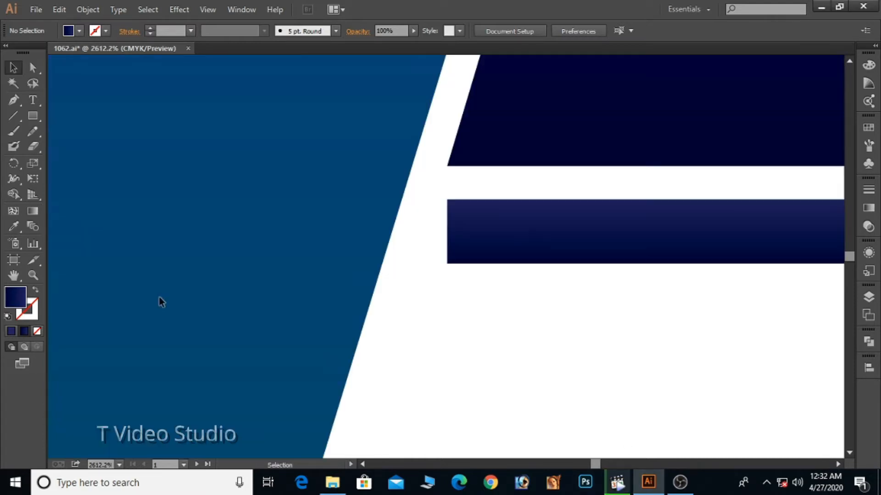
{"action": "left_click", "coordinate": [525, 242]}
{"action": "left_click", "coordinate": [33, 67]}
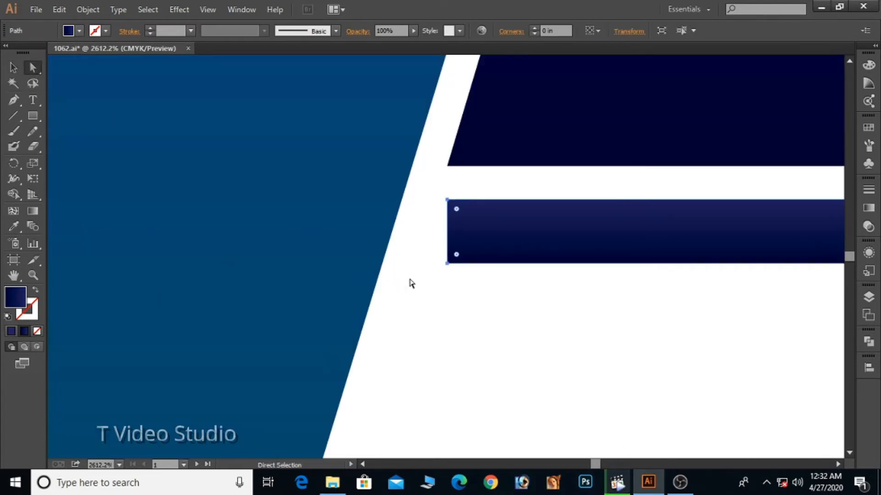
{"action": "left_click", "coordinate": [447, 264]}
{"action": "left_click_drag", "start_coordinate": [448, 265], "coordinate": [425, 265]}
{"action": "left_click", "coordinate": [13, 67]}
{"action": "left_click", "coordinate": [375, 128]}
Move the strip up over the lower part of the dark panel and align its right end with the card's bleed edge.
{"action": "left_click", "coordinate": [472, 121]}
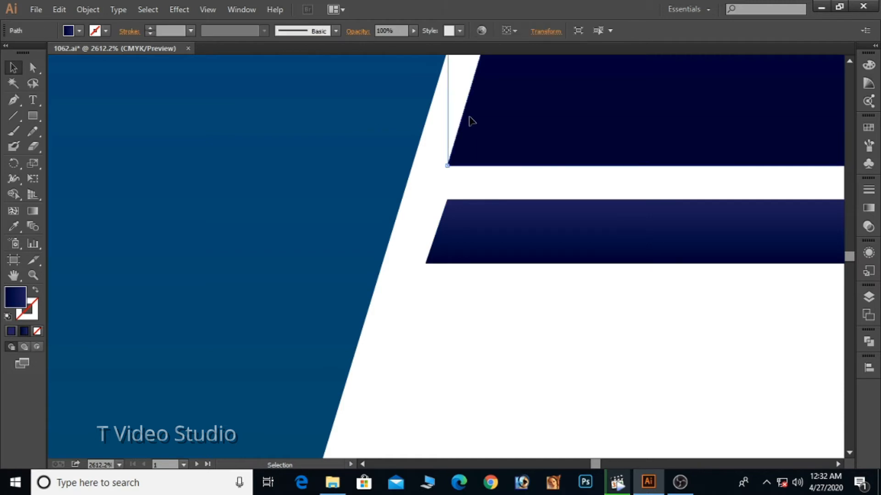
{"action": "left_click_drag", "start_coordinate": [496, 132], "coordinate": [545, 109]}
{"action": "scroll", "coordinate": [510, 131], "scroll_direction": "down", "scroll_amount": 6}
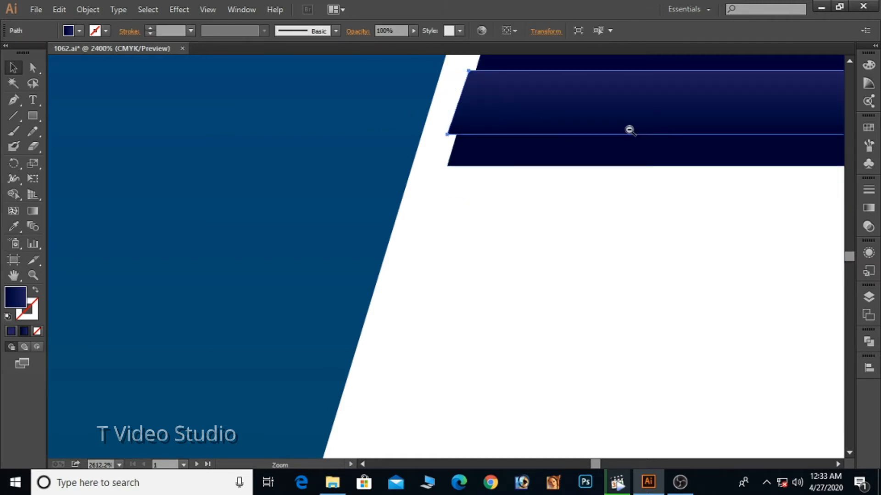
{"action": "key", "text": "Left"}
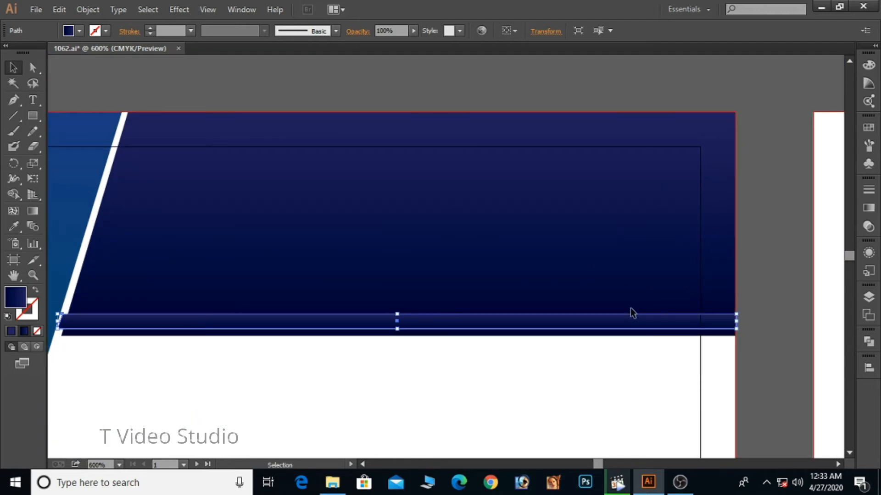
{"action": "left_click", "coordinate": [626, 368]}
{"action": "left_click", "coordinate": [669, 330]}
{"action": "left_click_drag", "start_coordinate": [662, 338], "coordinate": [664, 317]}
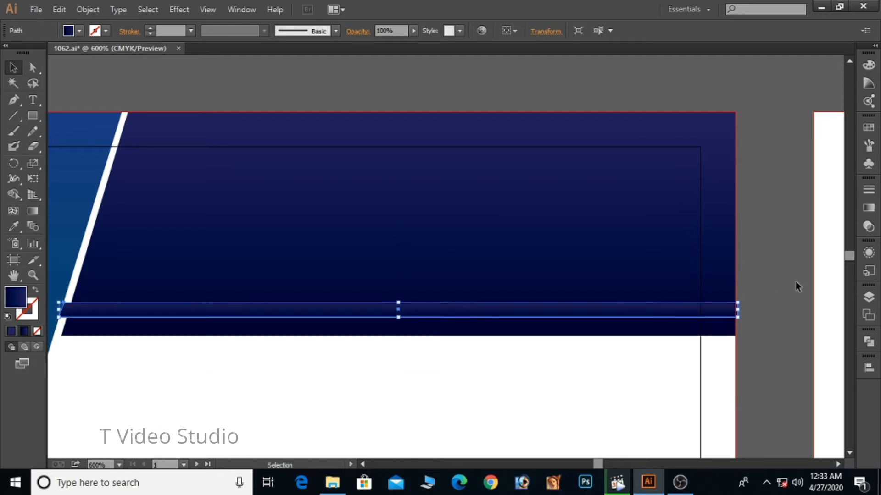
{"action": "left_click_drag", "start_coordinate": [686, 272], "coordinate": [731, 335]}
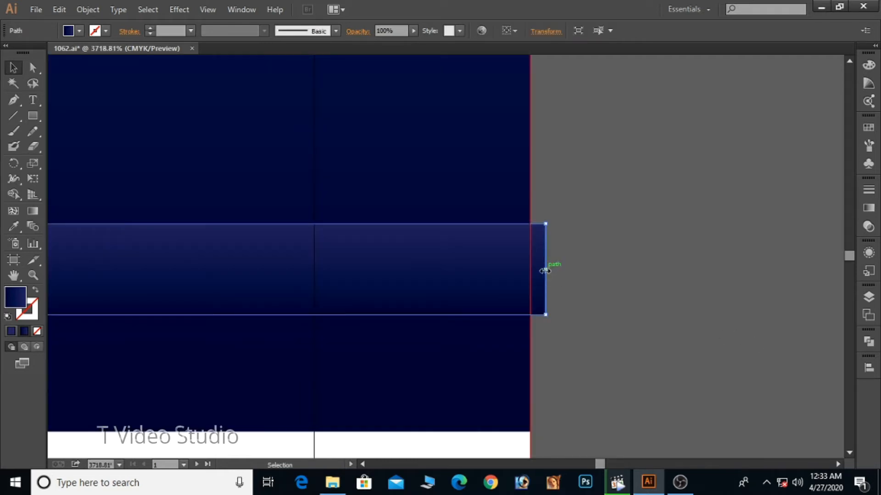
{"action": "scroll", "coordinate": [304, 297], "scroll_direction": "down", "scroll_amount": 6}
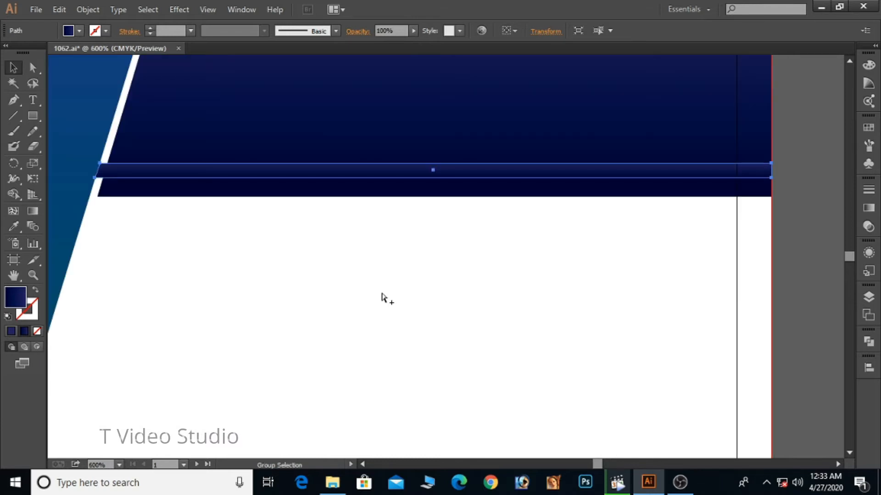
Fit the strip's two left corners onto the dark panel's slanted edge.
{"action": "left_click_drag", "start_coordinate": [80, 152], "coordinate": [142, 200]}
{"action": "left_click", "coordinate": [33, 70]}
{"action": "left_click_drag", "start_coordinate": [301, 155], "coordinate": [465, 345]}
{"action": "left_click_drag", "start_coordinate": [414, 182], "coordinate": [490, 183]}
{"action": "left_click_drag", "start_coordinate": [357, 339], "coordinate": [436, 335]}
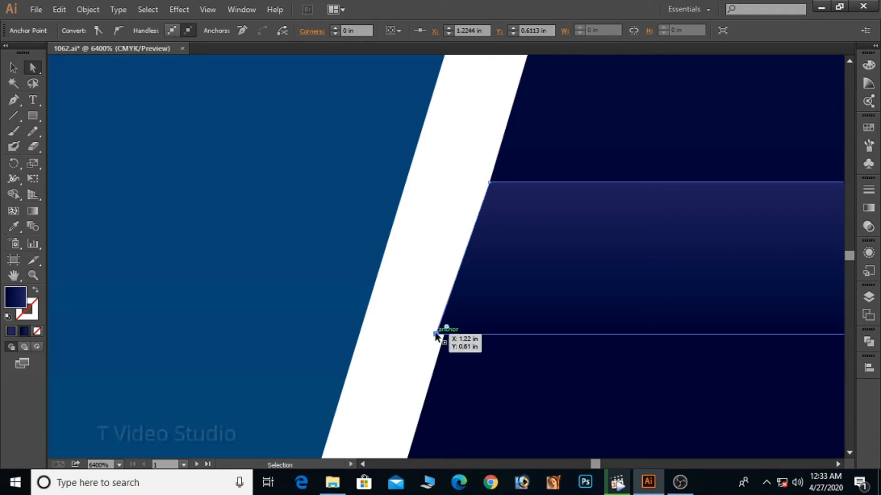
{"action": "key", "text": "ctrl+z"}
{"action": "left_click_drag", "start_coordinate": [360, 339], "coordinate": [442, 339]}
{"action": "left_click", "coordinate": [15, 70]}
Move the strip about 0.14 in down to leave a narrow white gap under the panel, and nudge it left to continue the slant.
{"action": "left_click", "coordinate": [488, 184], "text": "ctrl+alt"}
{"action": "left_click", "coordinate": [488, 183], "text": "ctrl+alt"}
{"action": "left_click", "coordinate": [489, 184], "text": "ctrl+alt"}
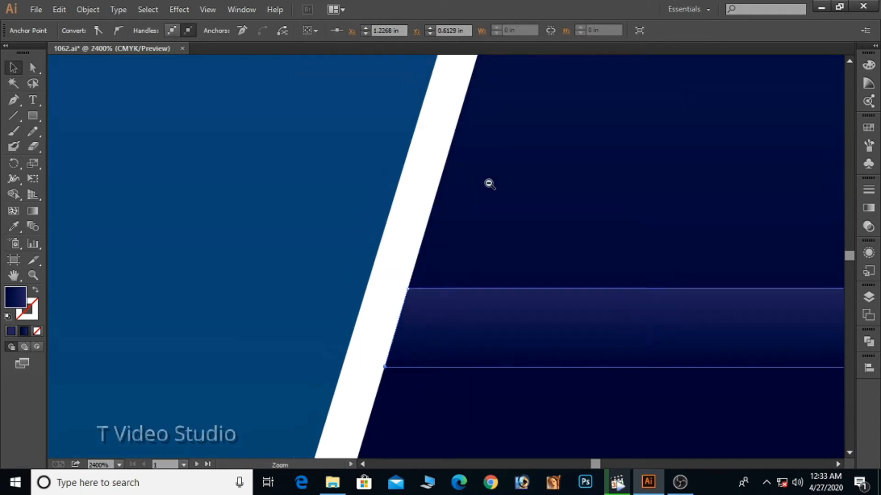
{"action": "left_click", "coordinate": [488, 183], "text": "ctrl+alt"}
{"action": "left_click", "coordinate": [489, 192], "text": "ctrl+alt"}
{"action": "left_click", "coordinate": [486, 197], "text": "ctrl+alt"}
{"action": "left_click_drag", "start_coordinate": [513, 247], "coordinate": [516, 299]}
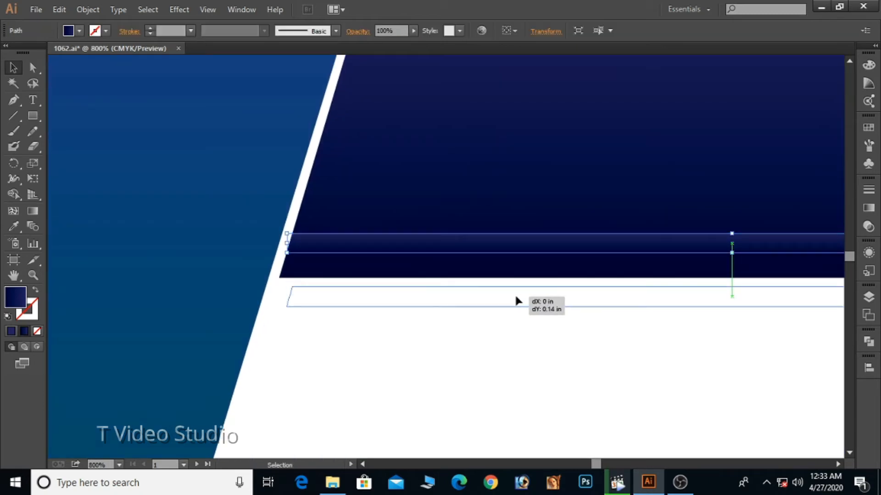
{"action": "key", "text": "Left"}
{"action": "key", "text": "Left"}
{"action": "key", "text": "Left"}
{"action": "key", "text": "Left"}
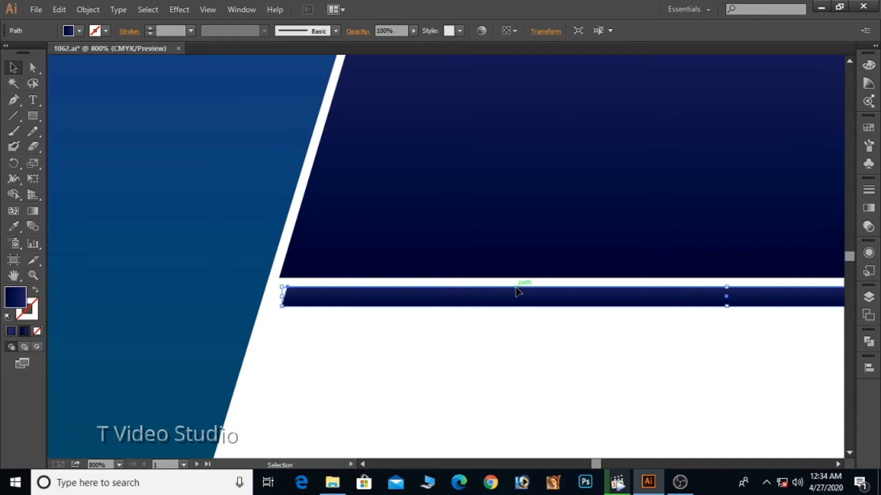
{"action": "left_click", "coordinate": [504, 375]}
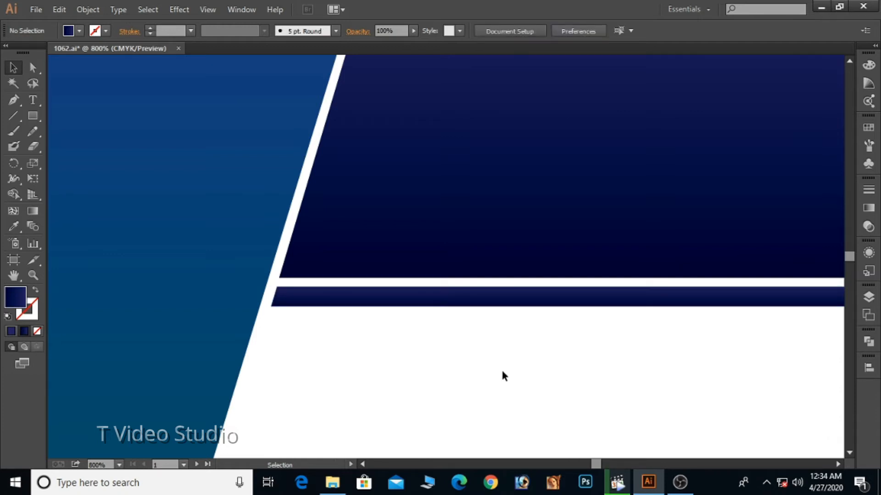
{"action": "left_click", "coordinate": [462, 299]}
{"action": "left_click", "coordinate": [522, 344]}
Extend the strip's right end to the front card's bleed edge.
{"action": "left_click", "coordinate": [545, 347], "text": "ctrl+alt"}
{"action": "left_click", "coordinate": [545, 348], "text": "ctrl+alt"}
{"action": "left_click", "coordinate": [544, 346], "text": "ctrl+alt"}
{"action": "left_click", "coordinate": [33, 68]}
{"action": "left_click_drag", "start_coordinate": [597, 156], "coordinate": [569, 167]}
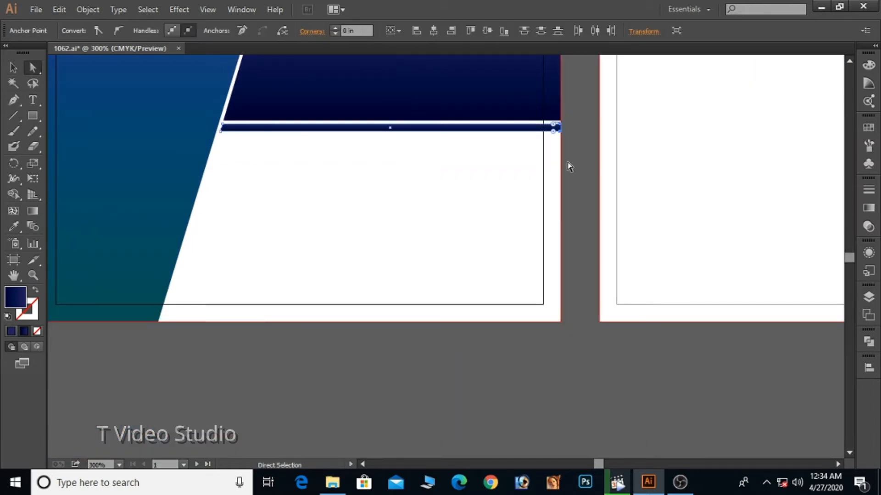
{"action": "left_click", "coordinate": [14, 67]}
{"action": "left_click", "coordinate": [428, 213]}
Lock the front card's background artwork.
{"action": "left_click_drag", "start_coordinate": [431, 218], "coordinate": [492, 349]}
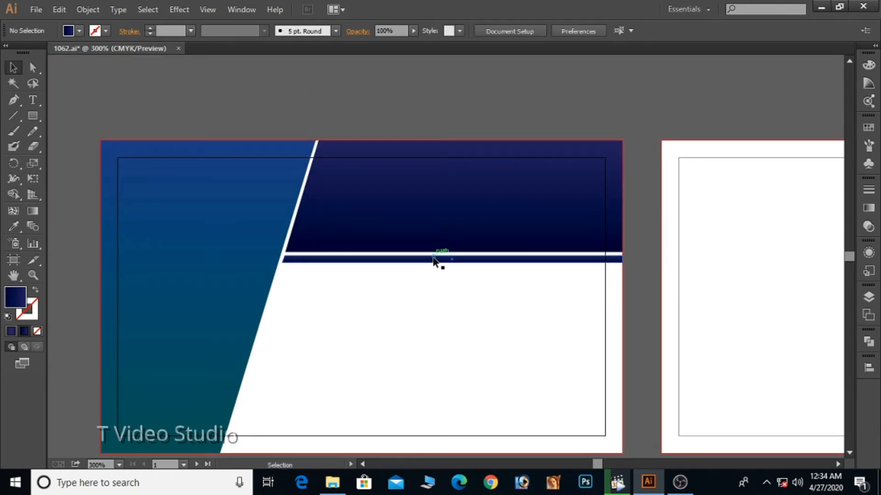
{"action": "left_click", "coordinate": [32, 67]}
{"action": "key", "text": "ctrl+a"}
{"action": "left_click", "coordinate": [13, 67]}
{"action": "left_click", "coordinate": [105, 91]}
{"action": "key", "text": "ctrl+a"}
{"action": "key", "text": "ctrl+2"}
Raise the dark panel's lower edge together with the thin strip to make the header band shallower.
{"action": "left_click", "coordinate": [33, 68]}
{"action": "left_click_drag", "start_coordinate": [241, 300], "coordinate": [678, 226]}
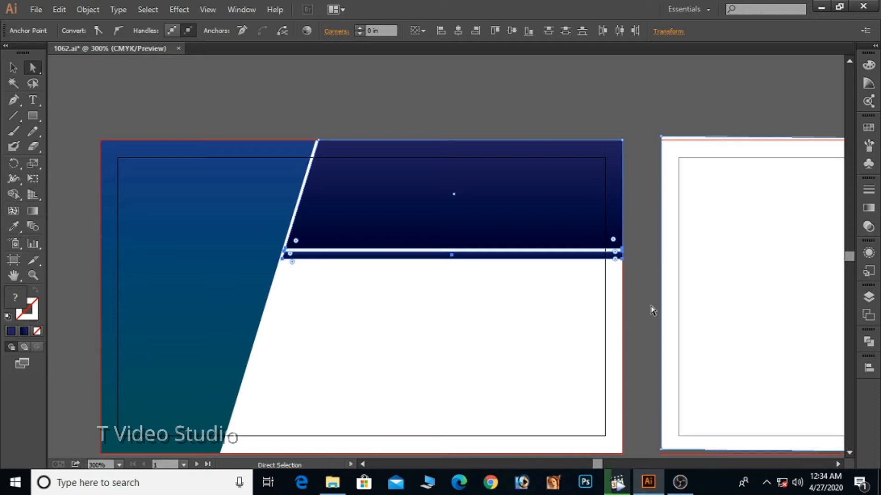
{"action": "key", "text": "Up"}
{"action": "key", "text": "Up"}
{"action": "key", "text": "Up"}
{"action": "key", "text": "Up"}
{"action": "key", "text": "Up"}
{"action": "key", "text": "Up"}
{"action": "key", "text": "Up"}
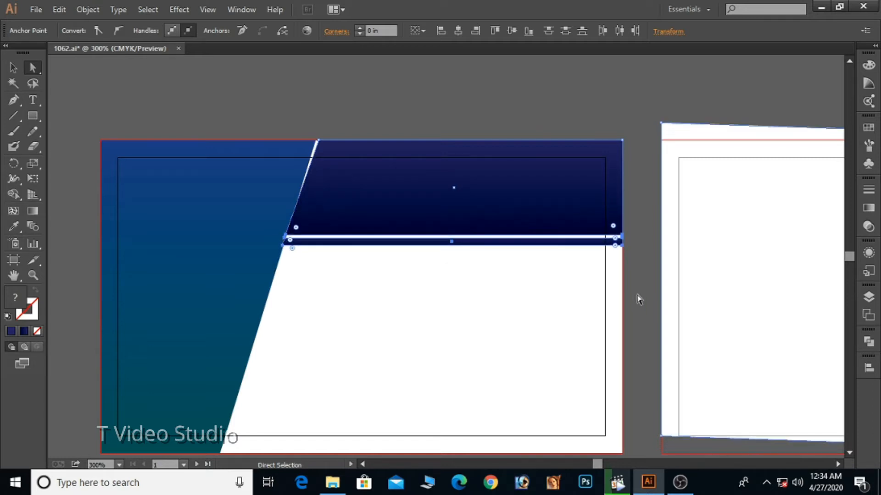
{"action": "key", "text": "Up"}
{"action": "key", "text": "Up"}
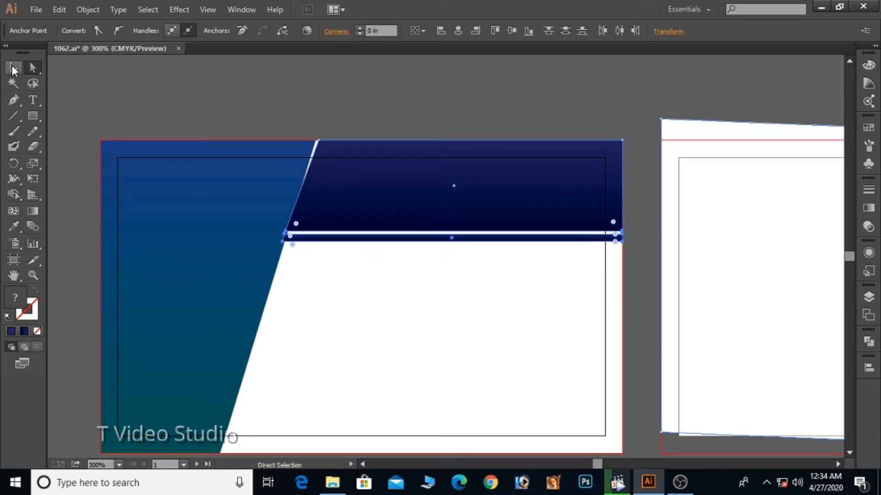
Delete the distorted white bleed background from the second card.
{"action": "left_click", "coordinate": [13, 68]}
{"action": "left_click", "coordinate": [772, 95]}
{"action": "left_click", "coordinate": [803, 205]}
{"action": "key", "text": "Delete"}
Reposition the dark panel's lower-left corner so its slanted edge runs parallel to the blue shape.
{"action": "key", "text": "ctrl+space"}
{"action": "left_click_drag", "start_coordinate": [242, 119], "coordinate": [374, 294]}
{"action": "left_click", "coordinate": [428, 315], "text": "ctrl"}
{"action": "left_click_drag", "start_coordinate": [431, 313], "coordinate": [394, 333]}
{"action": "left_click", "coordinate": [28, 71]}
{"action": "left_click_drag", "start_coordinate": [304, 167], "coordinate": [364, 261]}
{"action": "left_click_drag", "start_coordinate": [422, 230], "coordinate": [423, 287]}
Adjust the thin strip's upper-left and lower-left corners to continue the dark panel's slanted edge.
{"action": "left_click_drag", "start_coordinate": [358, 318], "coordinate": [367, 350]}
{"action": "left_click", "coordinate": [368, 335]}
{"action": "left_click_drag", "start_coordinate": [326, 246], "coordinate": [415, 401]}
{"action": "left_click_drag", "start_coordinate": [465, 266], "coordinate": [462, 263]}
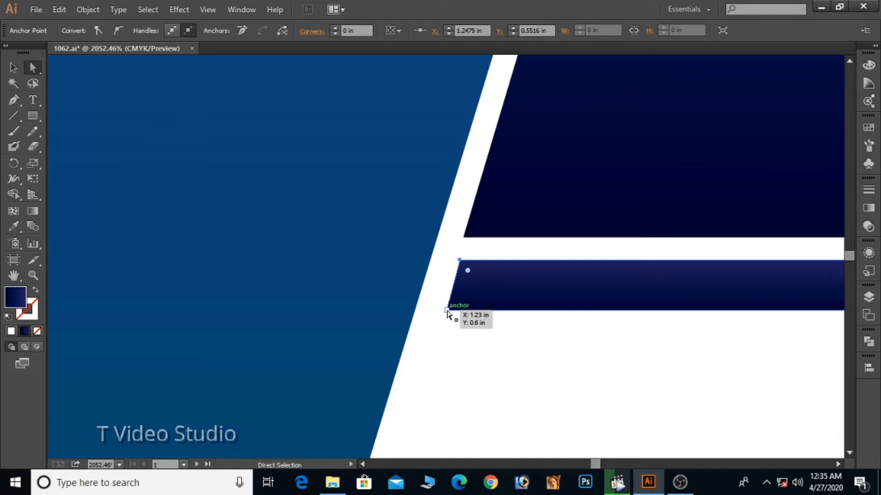
{"action": "left_click_drag", "start_coordinate": [444, 312], "coordinate": [447, 310]}
{"action": "left_click", "coordinate": [11, 73]}
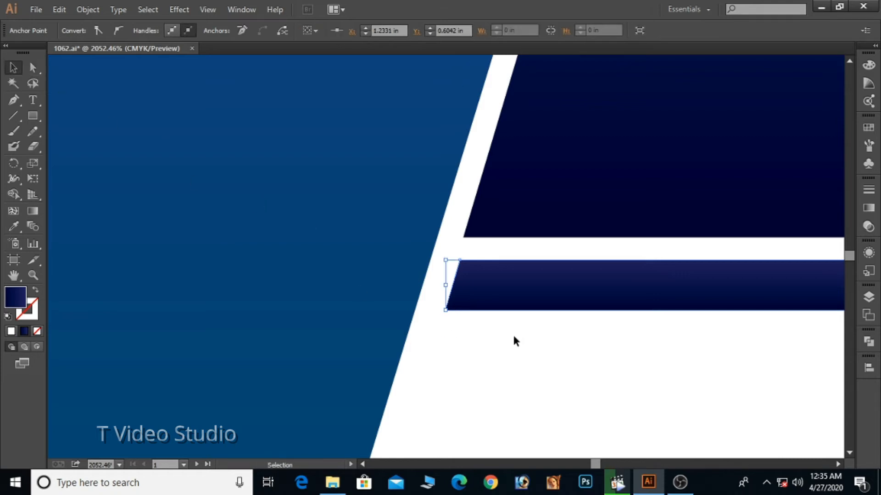
{"action": "left_click", "coordinate": [551, 355]}
Examine the front card's overall layout alongside the second card.
{"action": "left_click", "coordinate": [556, 359], "text": "ctrl+alt"}
{"action": "left_click", "coordinate": [556, 359], "text": "ctrl+alt"}
{"action": "left_click", "coordinate": [557, 359], "text": "ctrl+alt"}
{"action": "left_click", "coordinate": [556, 359], "text": "ctrl+alt"}
{"action": "left_click", "coordinate": [475, 140], "text": "ctrl+alt"}
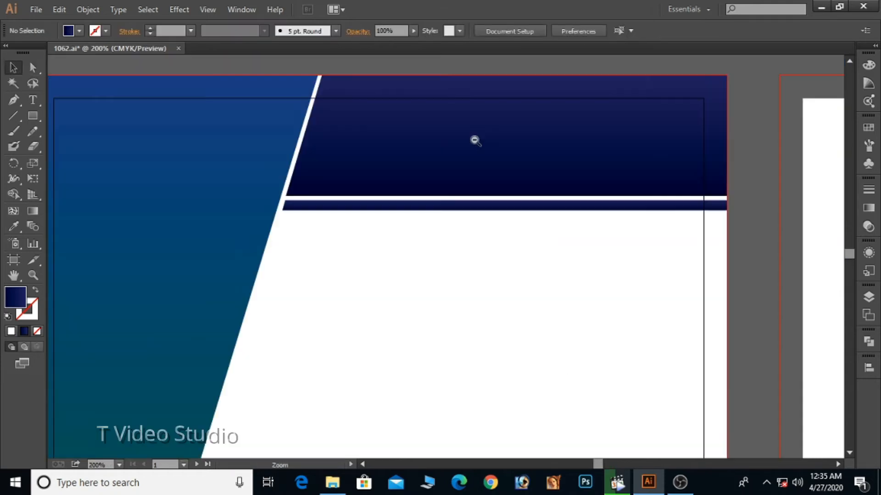
{"action": "left_click", "coordinate": [474, 139], "text": "ctrl+alt"}
{"action": "left_click", "coordinate": [475, 139], "text": "ctrl+alt"}
{"action": "left_click", "coordinate": [475, 139], "text": "ctrl+alt"}
{"action": "left_click", "coordinate": [474, 139], "text": "ctrl+alt"}
{"action": "left_click_drag", "start_coordinate": [503, 395], "coordinate": [504, 163]}
{"action": "left_click_drag", "start_coordinate": [503, 284], "coordinate": [515, 232]}
{"action": "left_click", "coordinate": [426, 228], "text": "ctrl"}
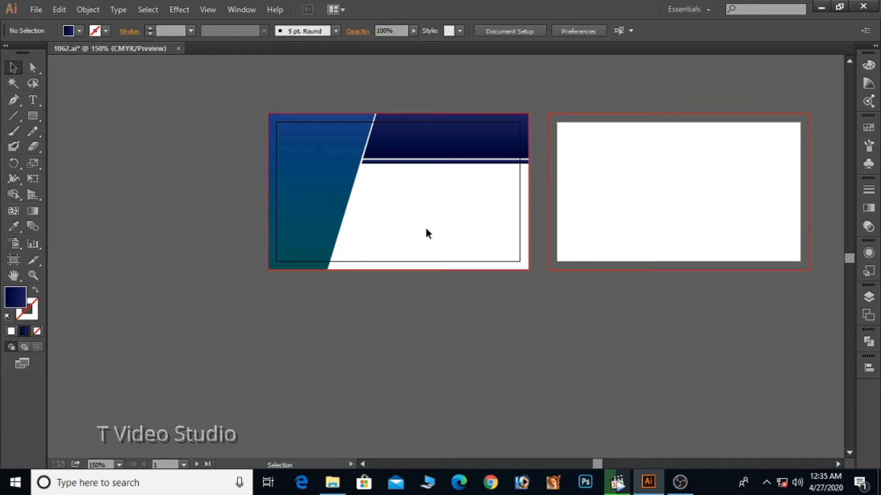
Fill the header panel and the thin strip with solid black.
{"action": "left_click_drag", "start_coordinate": [429, 77], "coordinate": [463, 205]}
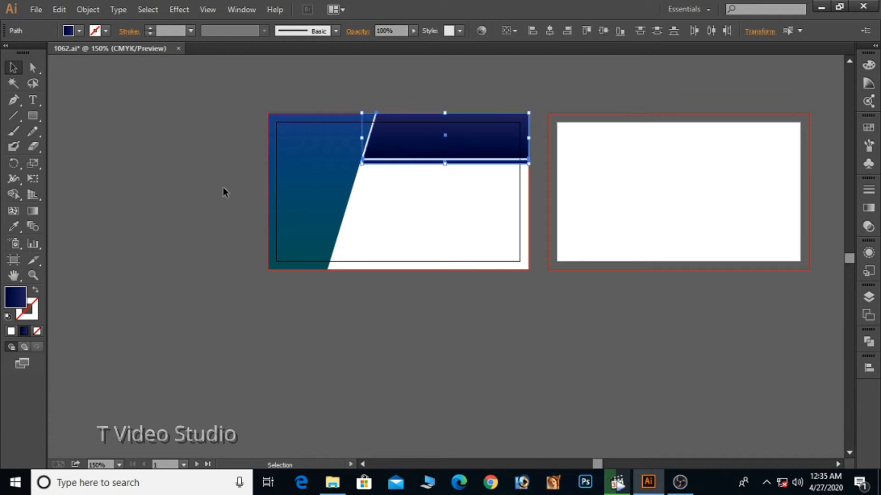
{"action": "double_click", "coordinate": [23, 301]}
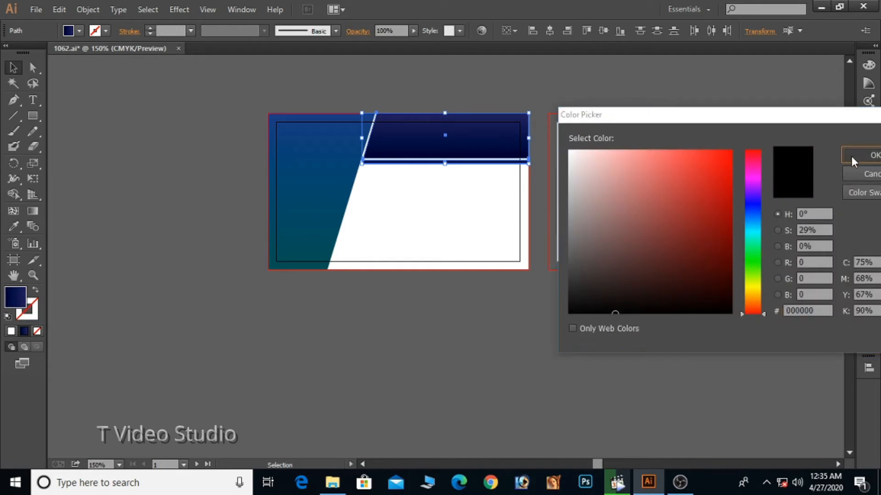
{"action": "left_click", "coordinate": [853, 156]}
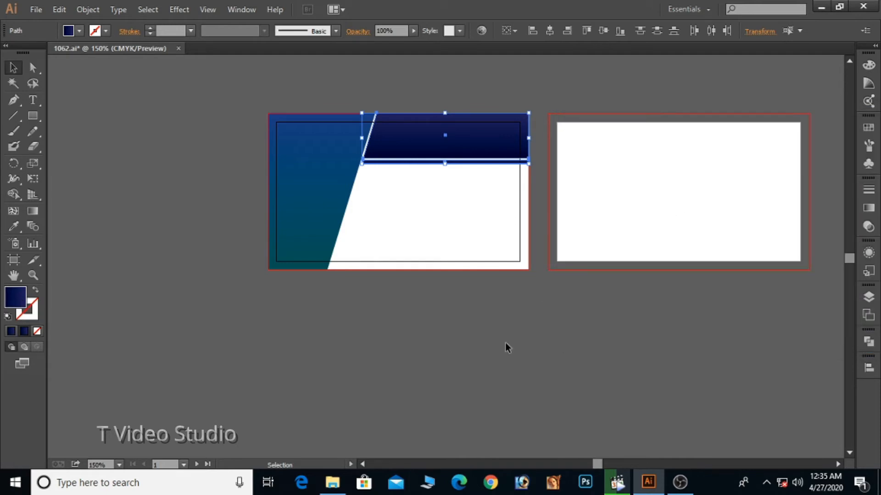
{"action": "left_click", "coordinate": [79, 30]}
{"action": "left_click", "coordinate": [36, 52]}
{"action": "left_click", "coordinate": [68, 213]}
{"action": "left_click", "coordinate": [68, 211]}
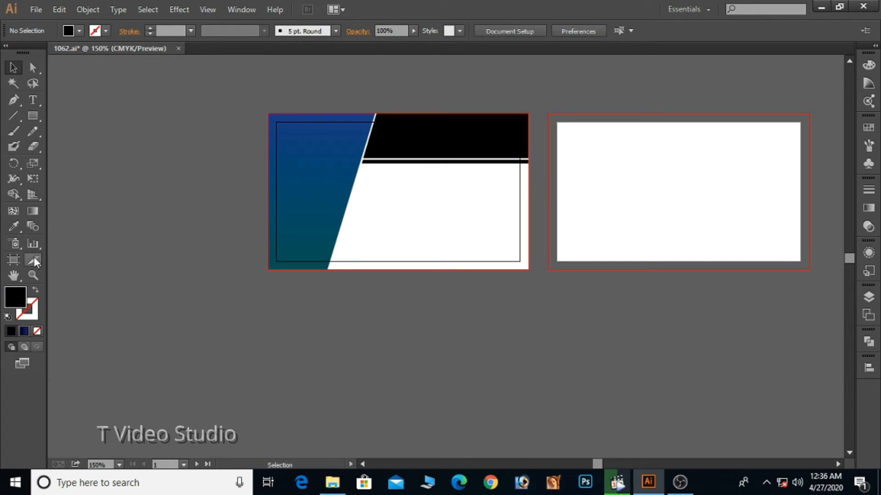
Draw a closed black four-sided shape covering the second card's left part, with its right edge slanting down to the left.
{"action": "left_click", "coordinate": [14, 100]}
{"action": "left_click", "coordinate": [548, 113]}
{"action": "left_click", "coordinate": [688, 114]}
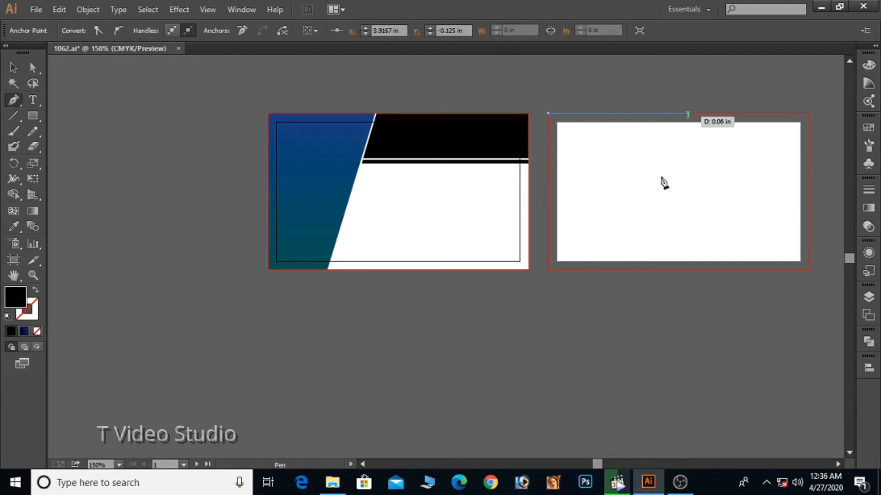
{"action": "left_click", "coordinate": [637, 266]}
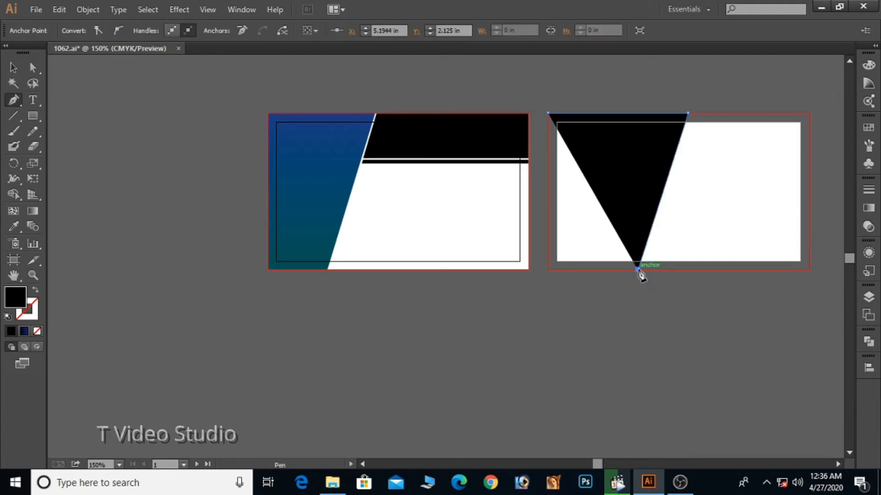
{"action": "left_click", "coordinate": [548, 269]}
{"action": "left_click", "coordinate": [548, 114]}
{"action": "key", "text": "v"}
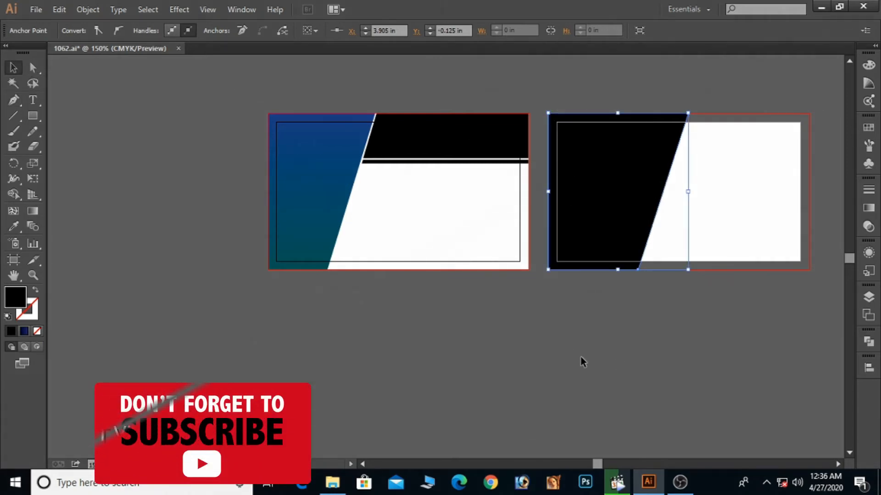
Draw a second closed black shape filling the rest of the second card, sharing the first shape's slanted edge.
{"action": "left_click", "coordinate": [13, 99]}
{"action": "left_click", "coordinate": [688, 112]}
{"action": "left_click", "coordinate": [810, 112]}
{"action": "left_click", "coordinate": [809, 270]}
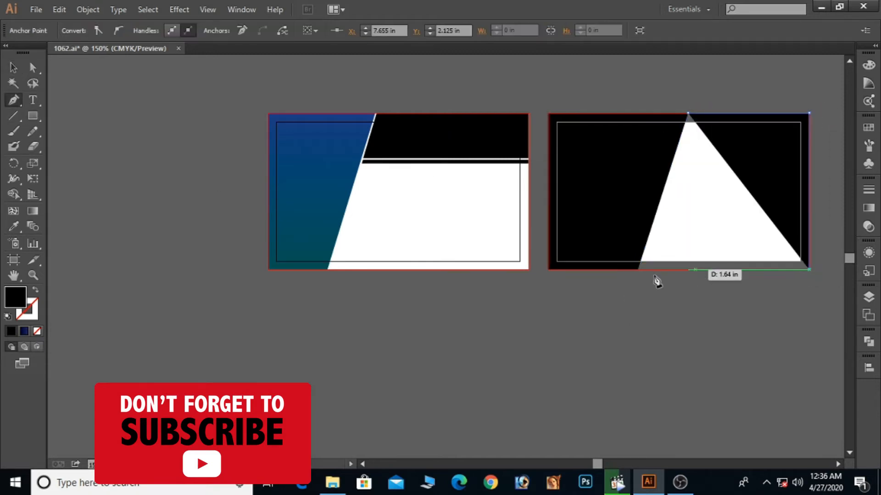
{"action": "left_click", "coordinate": [639, 270]}
{"action": "left_click", "coordinate": [688, 113]}
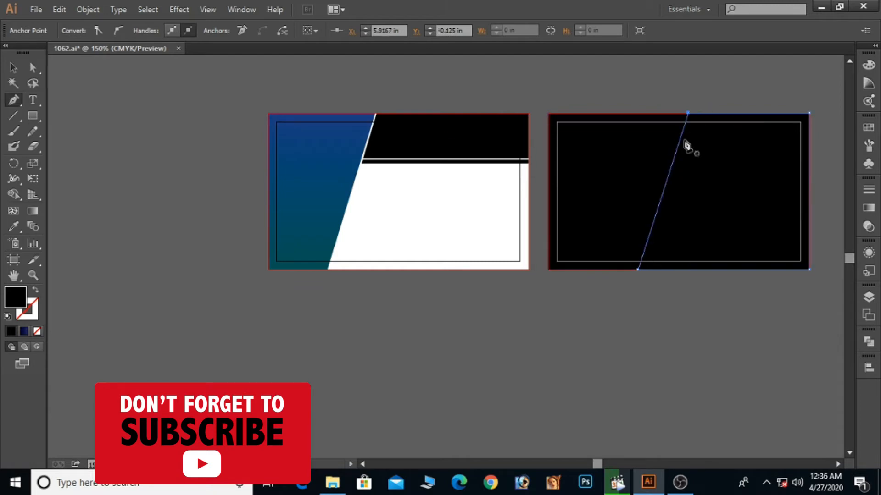
{"action": "left_click", "coordinate": [14, 69]}
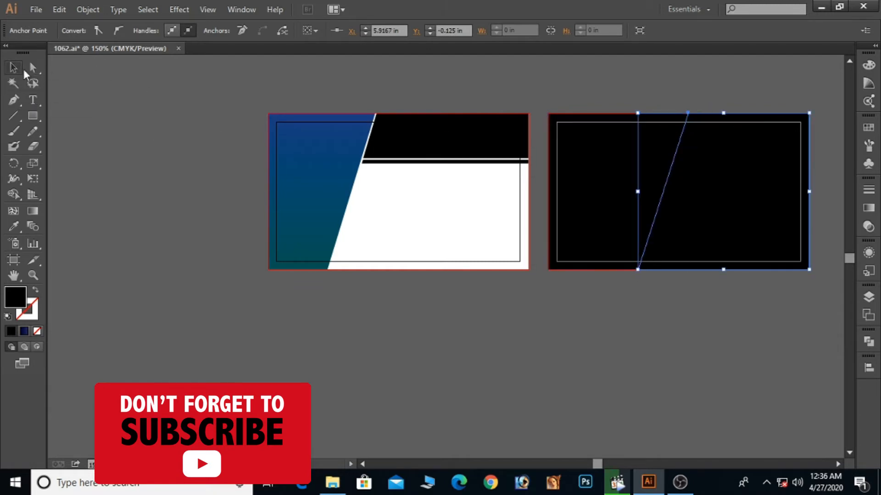
Nudge the anchor points of the slanted edge shared by both back-card shapes to the right, widening the left shape.
{"action": "left_click", "coordinate": [32, 71]}
{"action": "left_click_drag", "start_coordinate": [633, 90], "coordinate": [708, 330]}
{"action": "key", "text": "Right"}
{"action": "key", "text": "Right"}
{"action": "key", "text": "Right"}
{"action": "key", "text": "Right"}
{"action": "key", "text": "Right"}
{"action": "key", "text": "Right"}
{"action": "key", "text": "Right"}
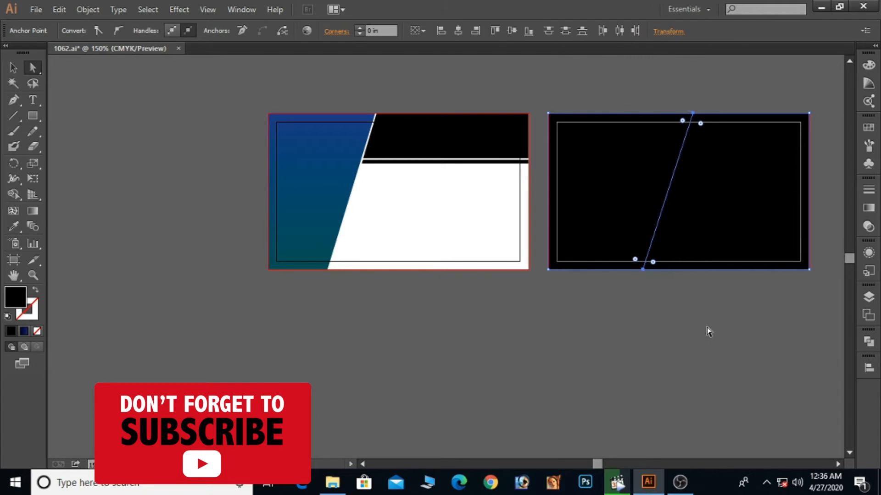
{"action": "key", "text": "Right"}
{"action": "key", "text": "Right"}
{"action": "key", "text": "Right"}
{"action": "key", "text": "Right"}
{"action": "key", "text": "Right"}
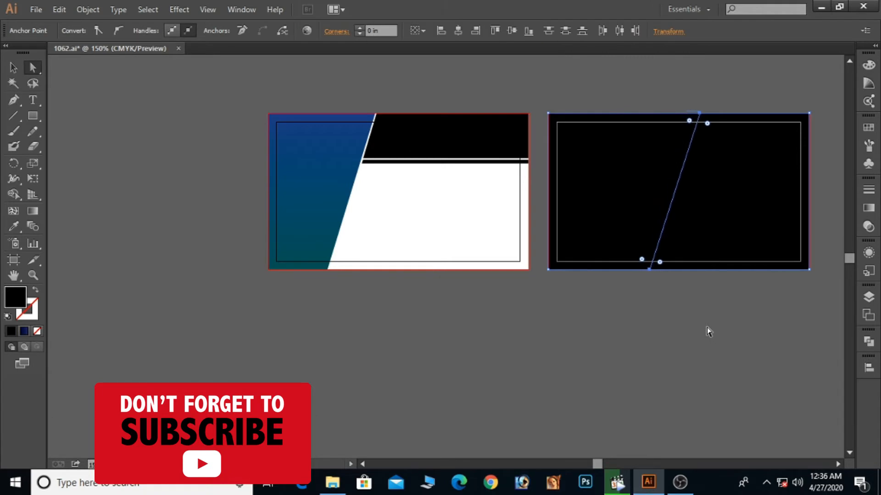
{"action": "key", "text": "Right"}
{"action": "key", "text": "Right"}
{"action": "key", "text": "Right"}
{"action": "key", "text": "Right"}
{"action": "key", "text": "Right"}
{"action": "key", "text": "Right"}
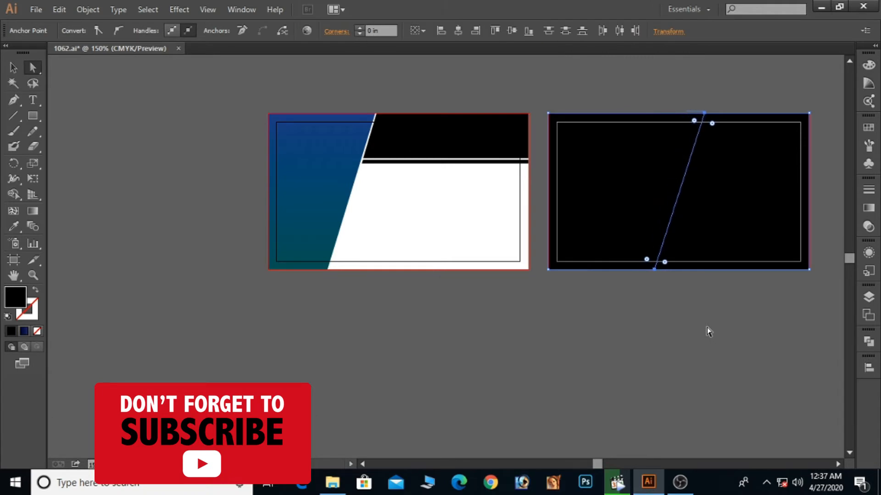
{"action": "key", "text": "Right"}
{"action": "left_click", "coordinate": [13, 68]}
{"action": "left_click", "coordinate": [133, 170]}
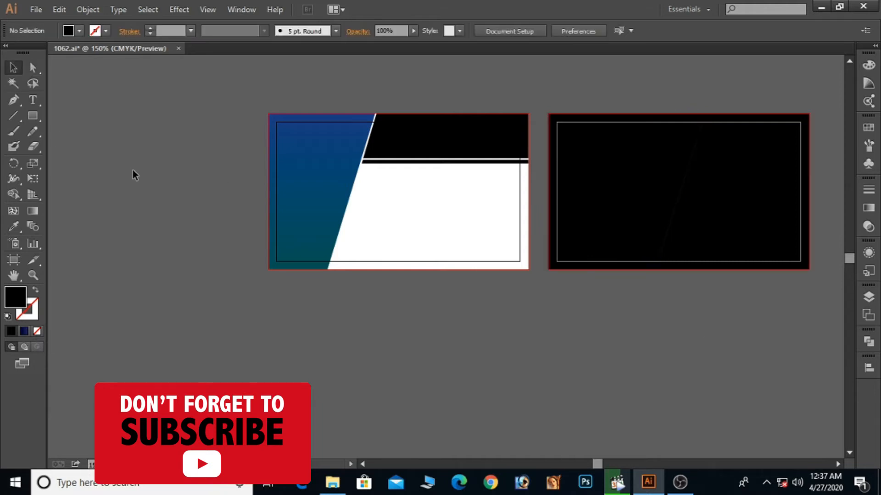
Fill the back card's right shape with the blue-green gradient sampled from the front card's slanted shape, and save the document.
{"action": "left_click", "coordinate": [787, 201]}
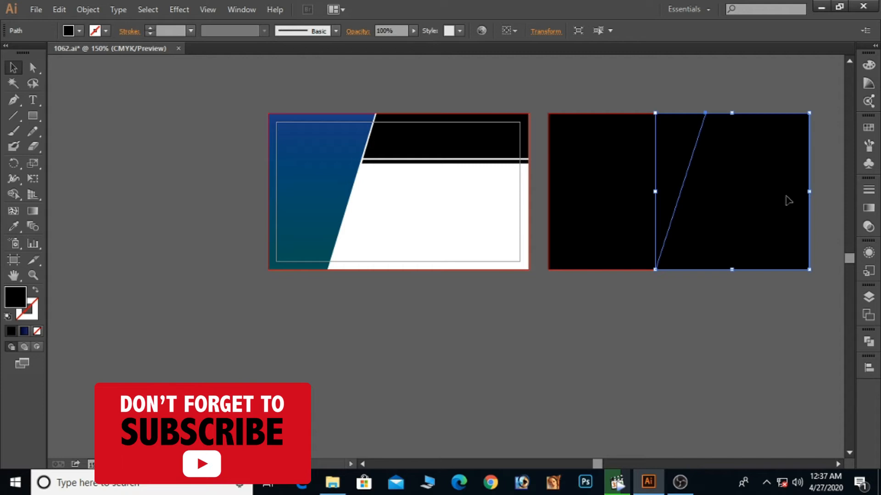
{"action": "left_click", "coordinate": [593, 186]}
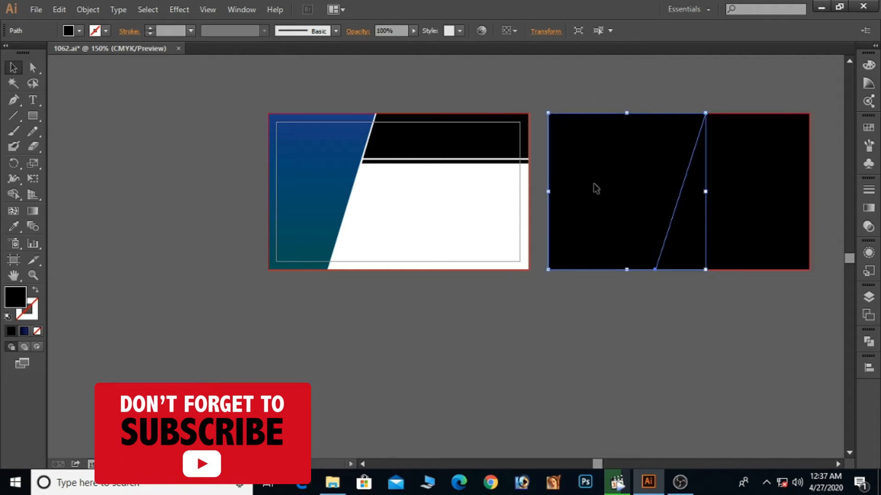
{"action": "left_click", "coordinate": [767, 82]}
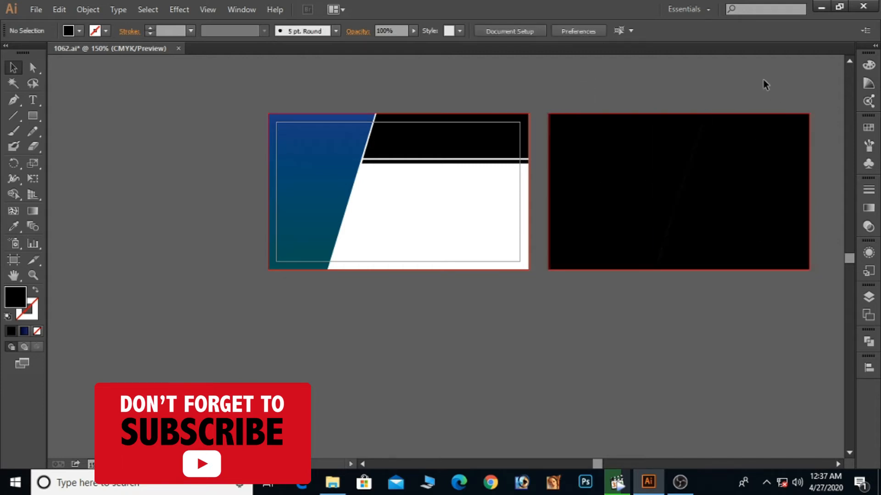
{"action": "left_click", "coordinate": [786, 159]}
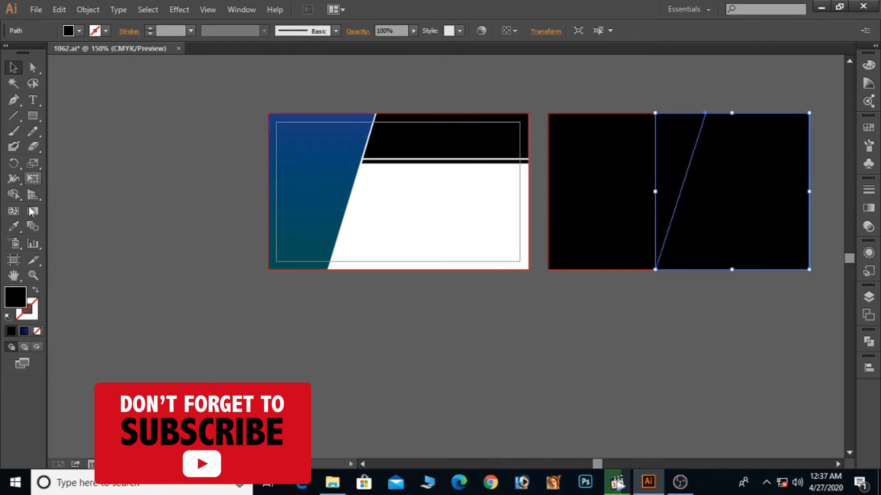
{"action": "left_click", "coordinate": [14, 227]}
{"action": "left_click", "coordinate": [348, 186]}
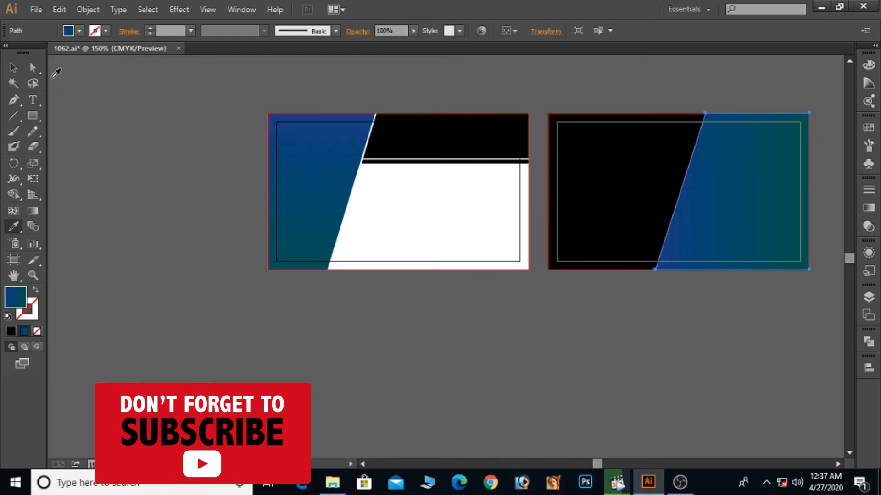
{"action": "left_click", "coordinate": [13, 68]}
{"action": "left_click", "coordinate": [195, 166]}
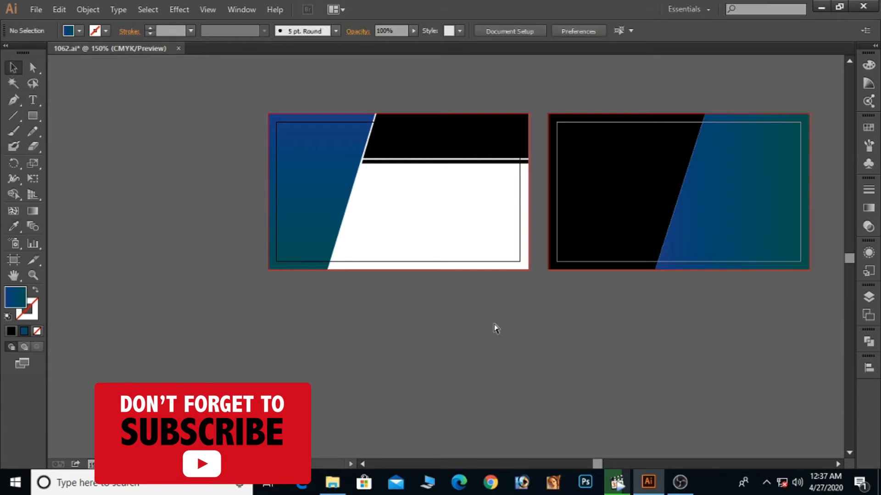
{"action": "key", "text": "ctrl+s"}
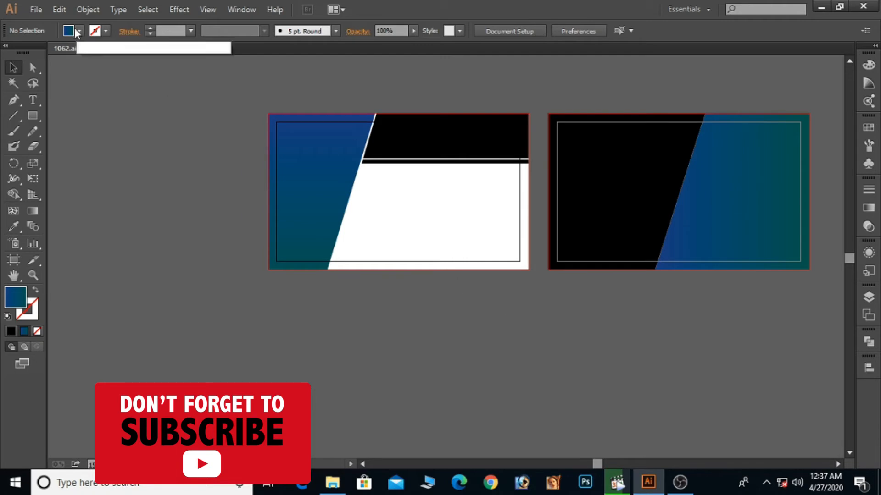
Copy the red TVS pill logo from all logo design channel.ai, close that file, and paste the logo below the front card.
{"action": "left_click", "coordinate": [86, 11]}
{"action": "mouse_move", "coordinate": [44, 15]}
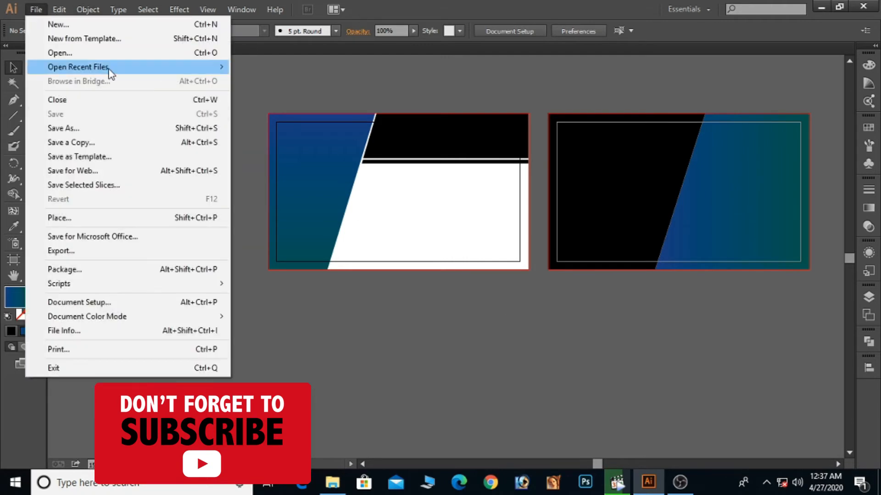
{"action": "mouse_move", "coordinate": [110, 69]}
{"action": "left_click", "coordinate": [299, 96]}
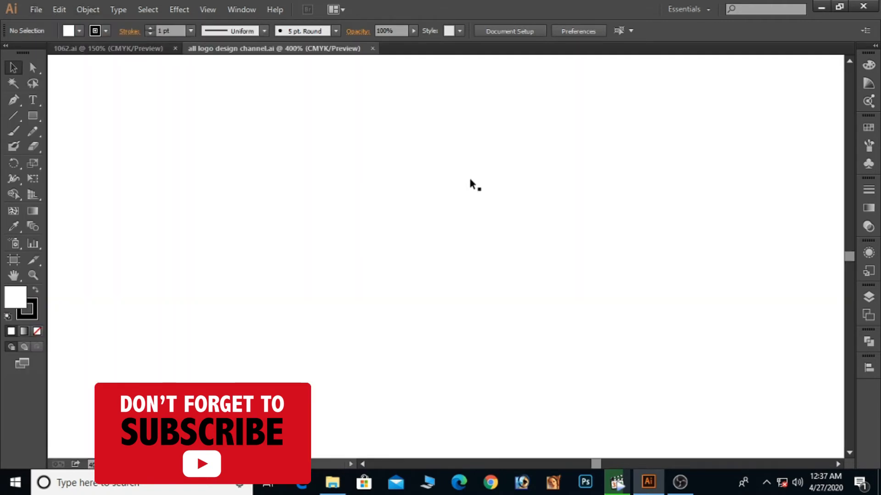
{"action": "left_click", "coordinate": [457, 225]}
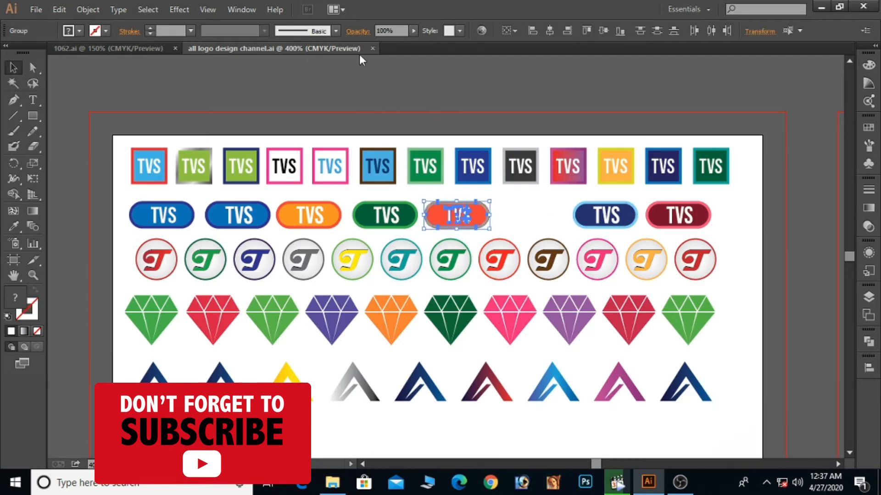
{"action": "left_click", "coordinate": [371, 48]}
{"action": "key", "text": "ctrl+v"}
{"action": "left_click_drag", "start_coordinate": [446, 257], "coordinate": [442, 357]}
Copy the contact details, names, icons and QR code set from Symbol All.ai and paste it below the cards in 1062.ai.
{"action": "mouse_move", "coordinate": [110, 72]}
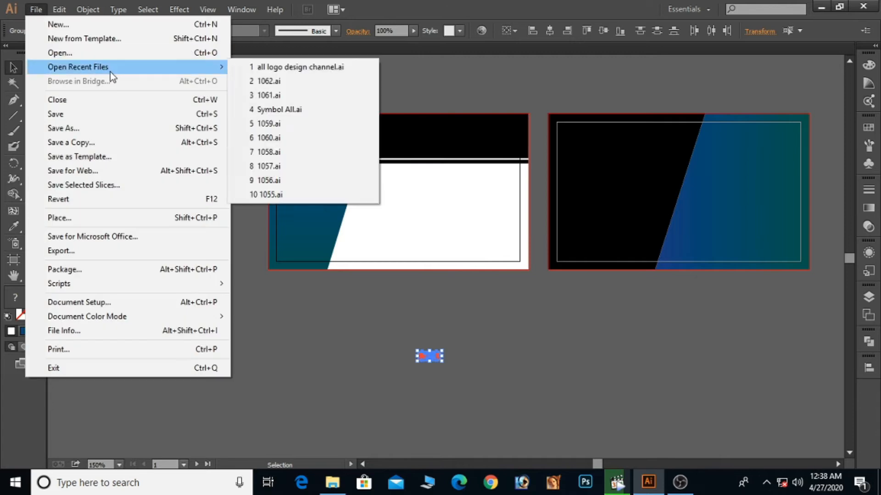
{"action": "left_click", "coordinate": [257, 81]}
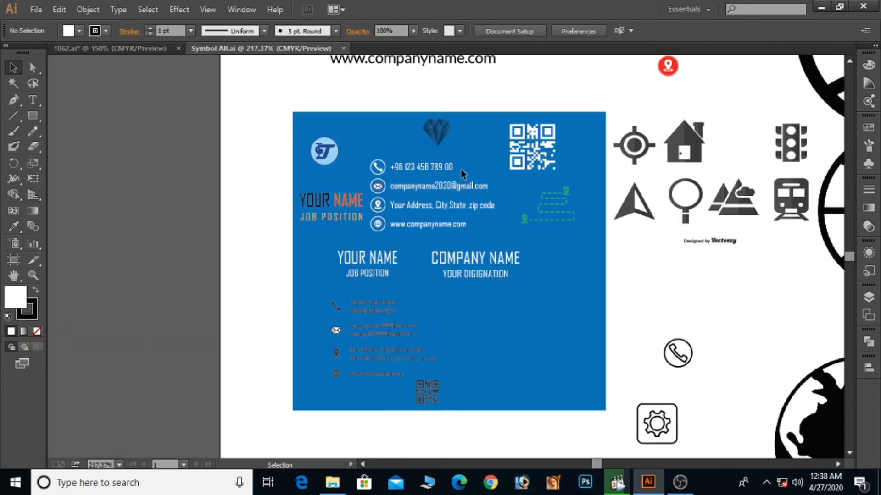
{"action": "left_click_drag", "start_coordinate": [291, 102], "coordinate": [569, 428]}
{"action": "key", "text": "ctrl+c"}
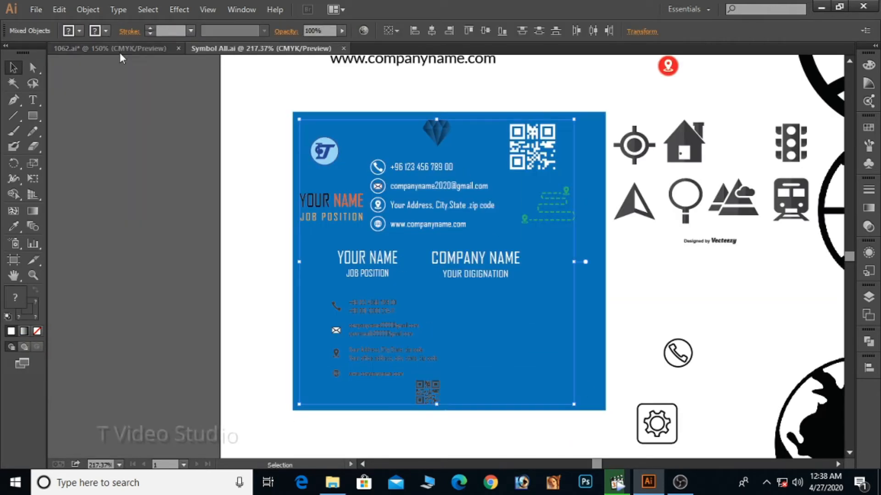
{"action": "left_click", "coordinate": [117, 49]}
{"action": "key", "text": "ctrl+v"}
{"action": "left_click_drag", "start_coordinate": [502, 177], "coordinate": [666, 352]}
{"action": "left_click", "coordinate": [486, 307]}
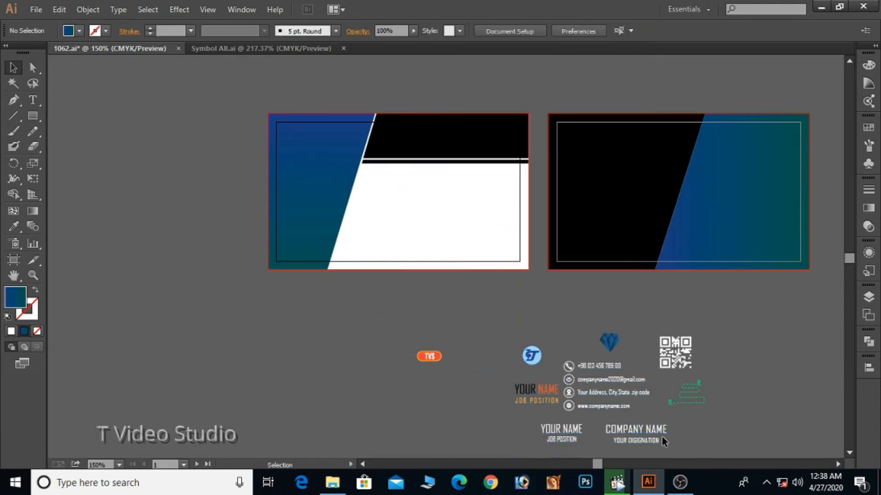
Place the COMPANY NAME text on the back card's black area and set its font to Bebas Neue Regular.
{"action": "left_click_drag", "start_coordinate": [637, 430], "coordinate": [615, 194]}
{"action": "left_click", "coordinate": [471, 32]}
{"action": "type", "text": "b"}
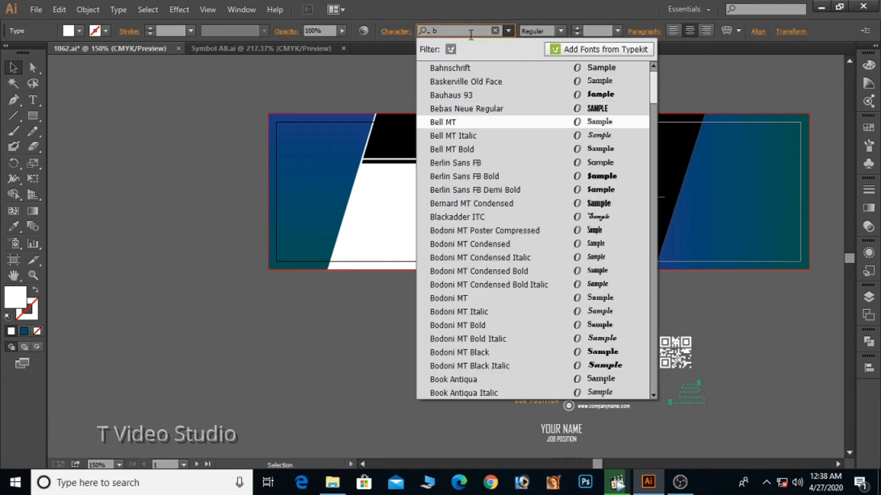
{"action": "key", "text": "Return"}
Enlarge the COMPANY NAME text block slightly and nudge it into place within the back card's black area.
{"action": "key", "text": "ctrl+space"}
{"action": "left_click_drag", "start_coordinate": [538, 100], "coordinate": [721, 300]}
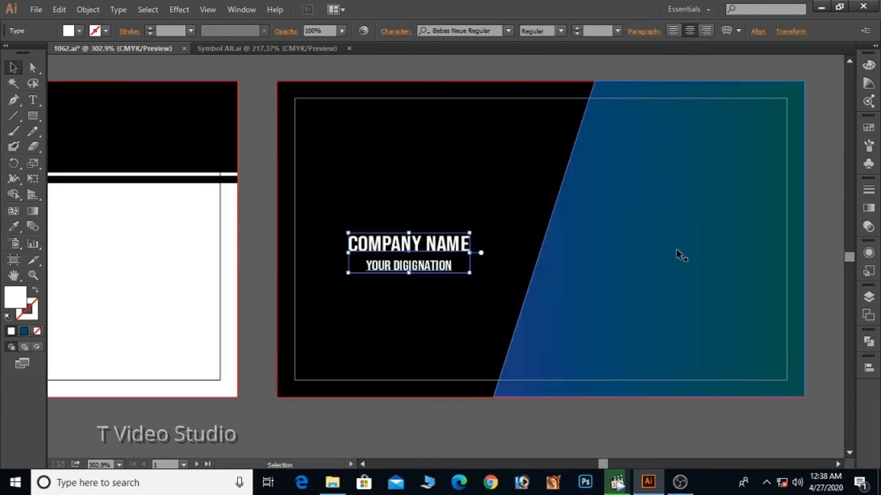
{"action": "left_click_drag", "start_coordinate": [468, 274], "coordinate": [481, 270]}
{"action": "key", "text": "Up"}
{"action": "key", "text": "Up"}
{"action": "key", "text": "Up"}
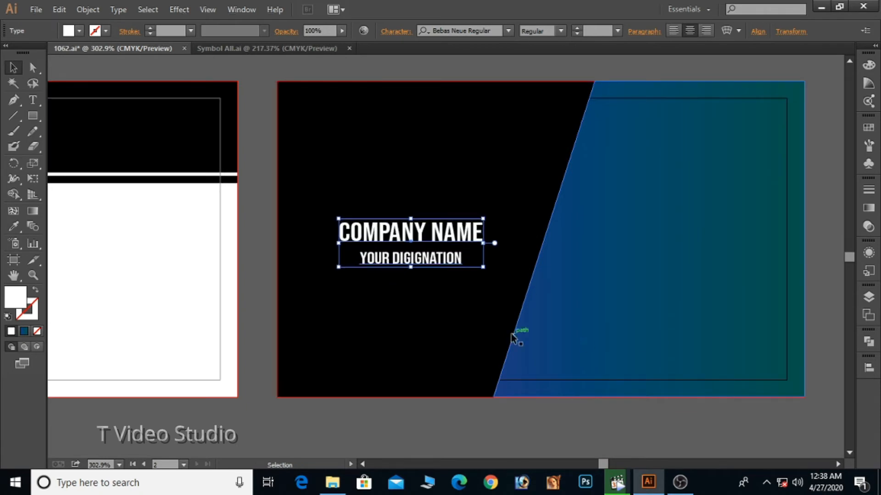
{"action": "key", "text": "Down"}
{"action": "key", "text": "Down"}
{"action": "key", "text": "Left"}
{"action": "left_click", "coordinate": [463, 419]}
Set the YOUR DIGIGNATION line to 6 pt with a tracking of 350.
{"action": "double_click", "coordinate": [405, 262]}
{"action": "key", "text": "ctrl+a"}
{"action": "double_click", "coordinate": [604, 29]}
{"action": "type", "text": "6"}
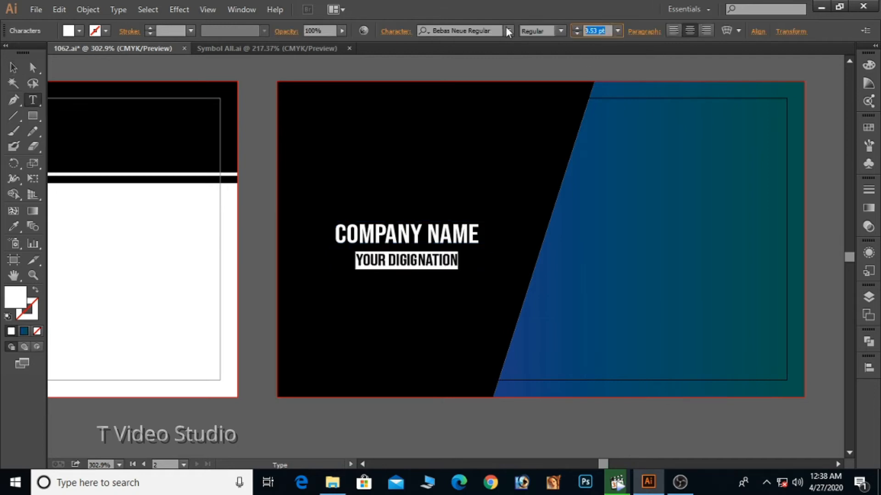
{"action": "key", "text": "Return"}
{"action": "left_click", "coordinate": [399, 31]}
{"action": "left_click", "coordinate": [350, 126]}
{"action": "type", "text": "350"}
{"action": "key", "text": "Return"}
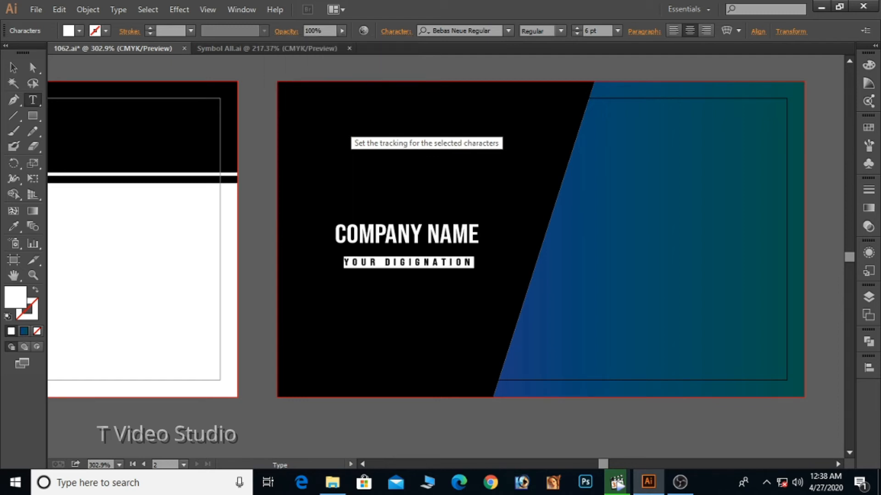
Increase the YOUR DIGIGNATION line's tracking further until it nearly matches the width of COMPANY NAME.
{"action": "left_click", "coordinate": [397, 31]}
{"action": "left_click", "coordinate": [344, 126]}
{"action": "key", "text": "Up"}
{"action": "key", "text": "Up"}
{"action": "key", "text": "Up"}
{"action": "key", "text": "Up"}
{"action": "key", "text": "Up"}
{"action": "key", "text": "Up"}
{"action": "key", "text": "Up"}
{"action": "key", "text": "Up"}
{"action": "key", "text": "Up"}
{"action": "key", "text": "Up"}
{"action": "key", "text": "Up"}
{"action": "key", "text": "Up"}
{"action": "key", "text": "Up"}
{"action": "key", "text": "Up"}
{"action": "key", "text": "Up"}
{"action": "key", "text": "Up"}
{"action": "key", "text": "Up"}
{"action": "key", "text": "Up"}
{"action": "key", "text": "Up"}
{"action": "key", "text": "Up"}
{"action": "key", "text": "Up"}
{"action": "left_click", "coordinate": [418, 273]}
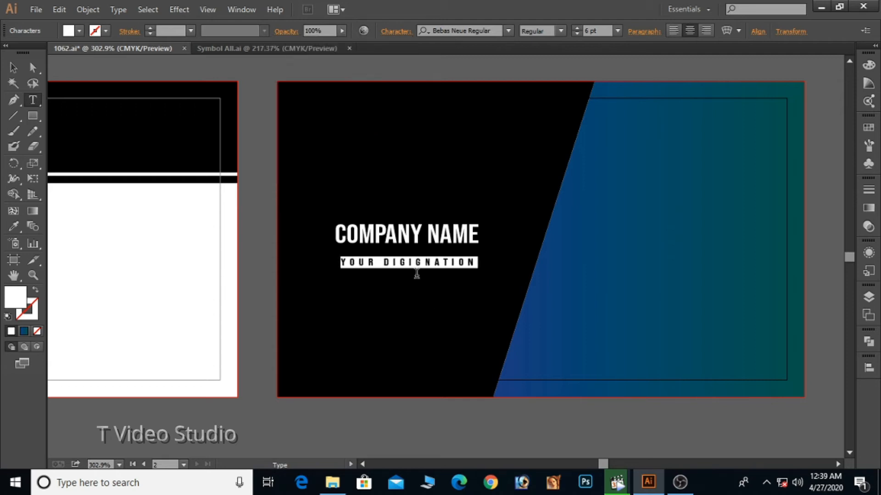
{"action": "key", "text": "Escape"}
{"action": "left_click", "coordinate": [196, 77]}
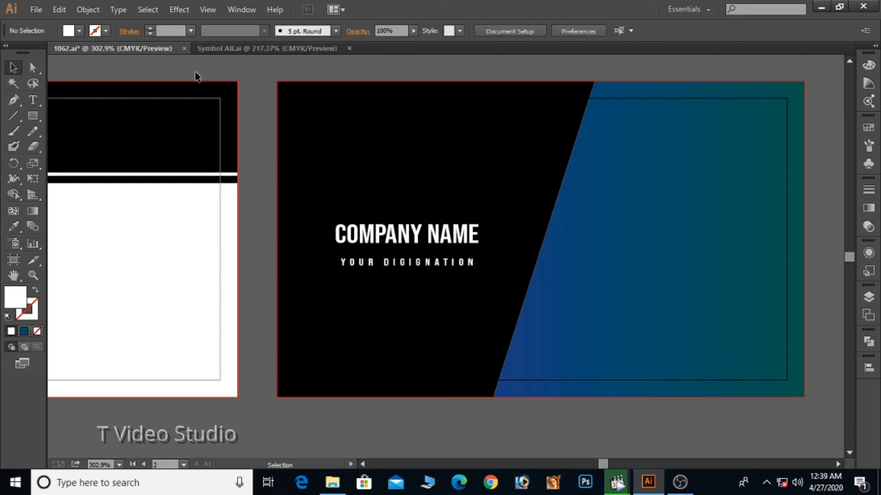
Draw a thin white rectangle as wide as the COMPANY NAME text and move it down over the YOUR DIGIGNATION line.
{"action": "left_click", "coordinate": [37, 117]}
{"action": "left_click_drag", "start_coordinate": [318, 226], "coordinate": [505, 276]}
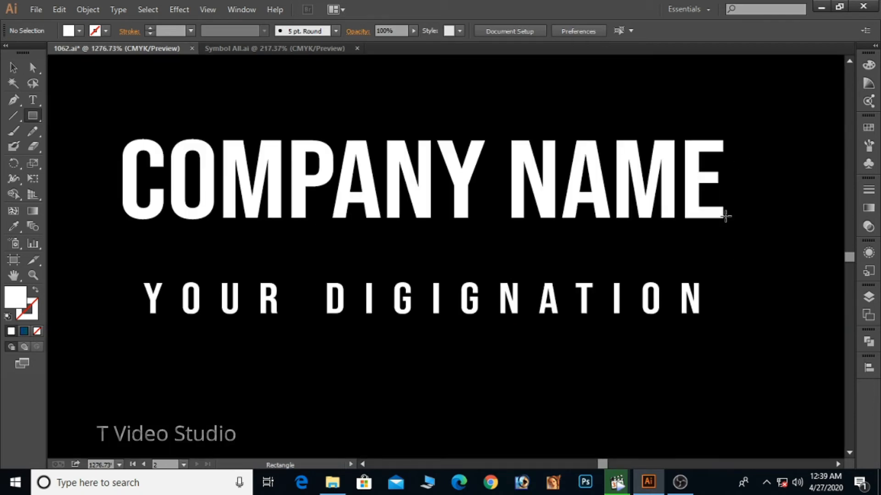
{"action": "left_click_drag", "start_coordinate": [723, 138], "coordinate": [122, 192]}
{"action": "left_click", "coordinate": [13, 67]}
{"action": "left_click_drag", "start_coordinate": [273, 173], "coordinate": [283, 309]}
Recolor the YOUR DIGIGNATION text on the white bar with the dark grey swatch.
{"action": "left_click", "coordinate": [354, 197]}
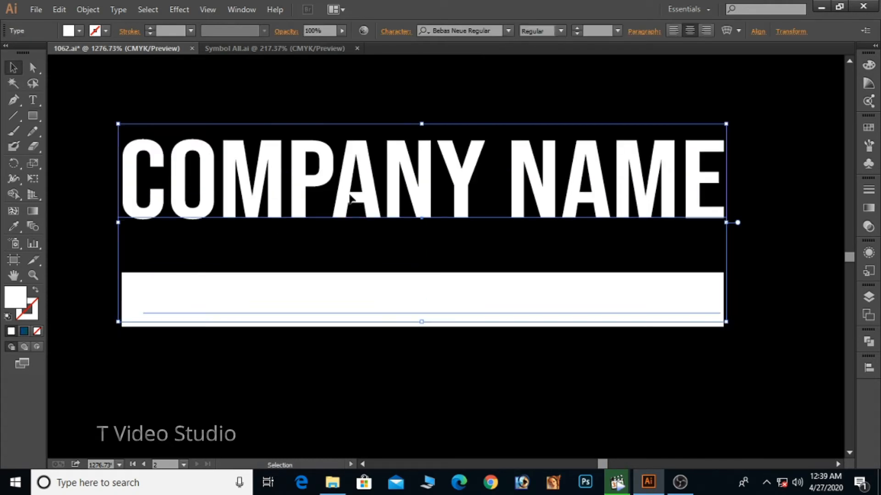
{"action": "key", "text": "t"}
{"action": "left_click", "coordinate": [328, 301]}
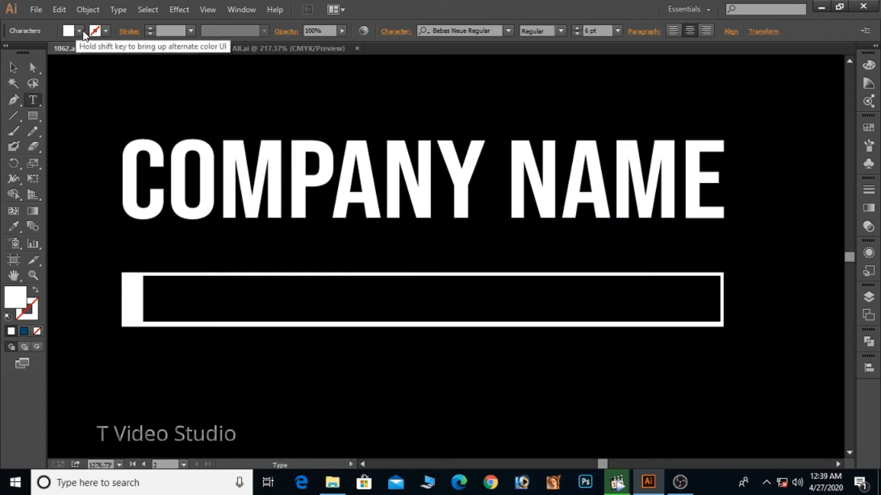
{"action": "left_click", "coordinate": [78, 31]}
{"action": "left_click", "coordinate": [37, 96]}
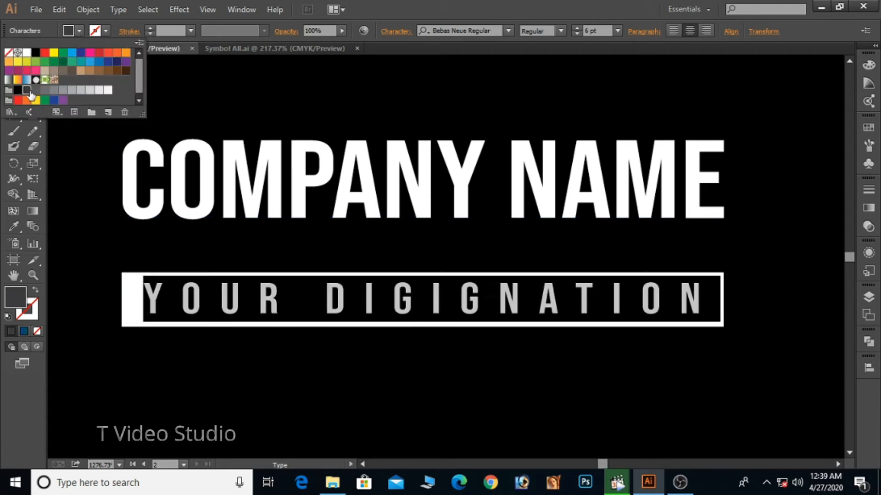
Trim the height of the white bar behind YOUR DIGIGNATION slightly from its lower edge.
{"action": "left_click", "coordinate": [308, 298]}
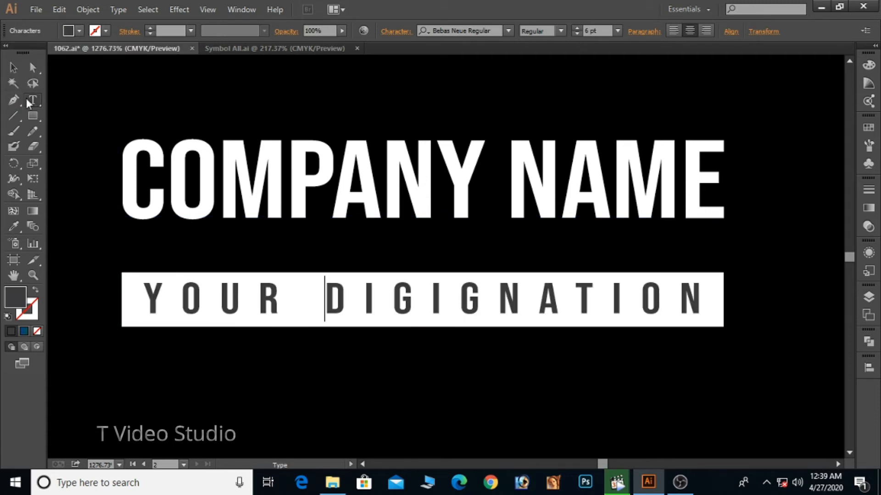
{"action": "left_click", "coordinate": [13, 66]}
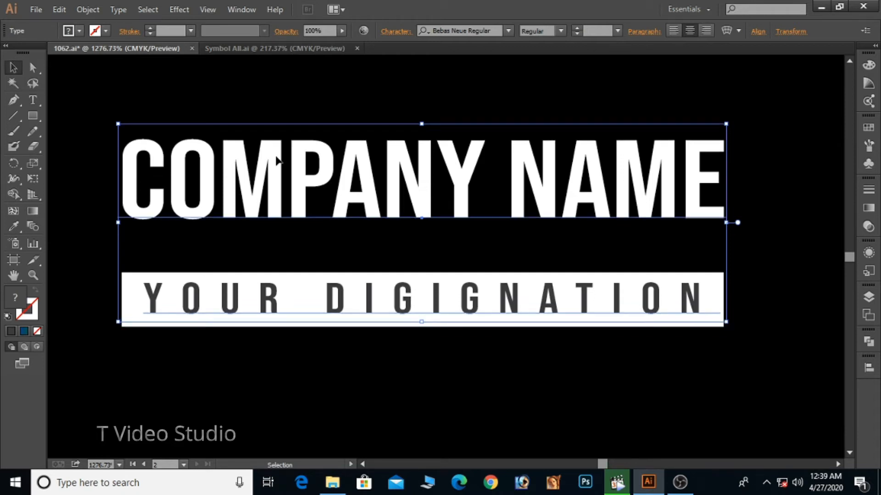
{"action": "left_click", "coordinate": [173, 356]}
{"action": "left_click", "coordinate": [132, 318]}
{"action": "left_click_drag", "start_coordinate": [424, 327], "coordinate": [424, 323]}
{"action": "left_click", "coordinate": [504, 347]}
Deselect everything and save the business card document.
{"action": "left_click", "coordinate": [535, 309], "text": "ctrl+alt"}
{"action": "left_click", "coordinate": [535, 309], "text": "ctrl+alt"}
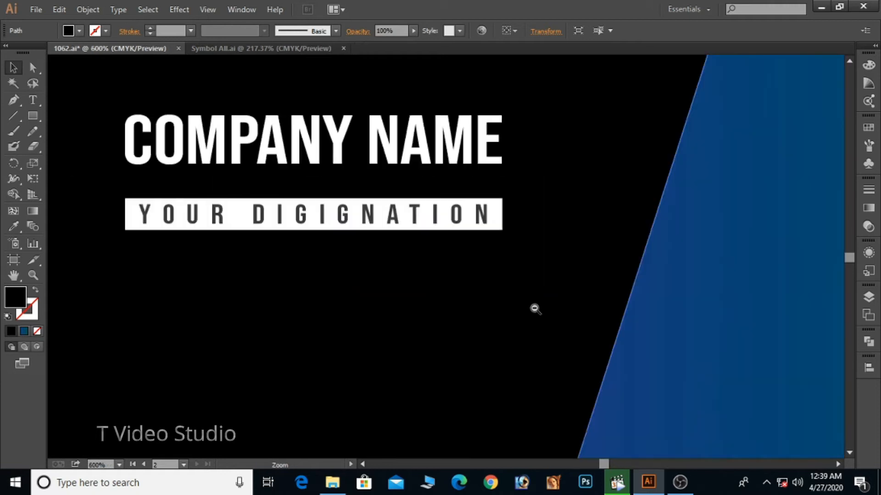
{"action": "left_click", "coordinate": [534, 307], "text": "ctrl+alt"}
{"action": "left_click", "coordinate": [478, 227], "text": "ctrl+alt"}
{"action": "left_click", "coordinate": [376, 154], "text": "ctrl+alt"}
{"action": "left_click", "coordinate": [430, 239], "text": "ctrl+alt"}
{"action": "left_click", "coordinate": [441, 108]}
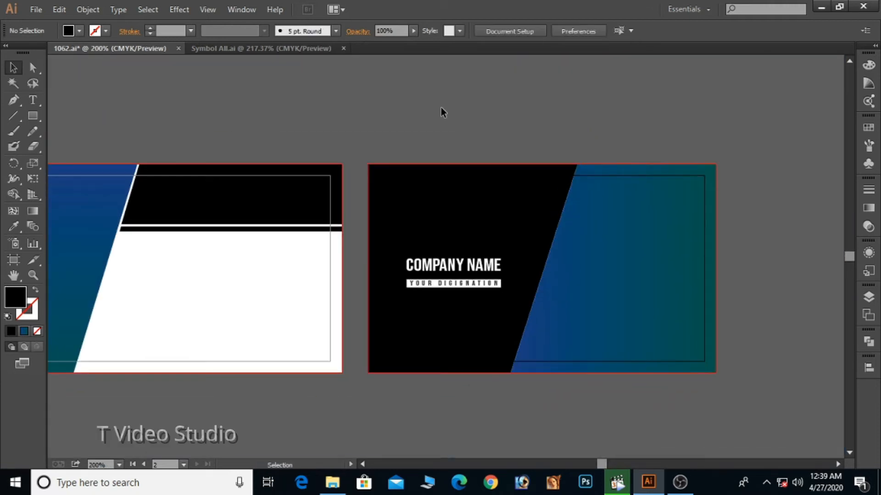
{"action": "key", "text": "ctrl+s"}
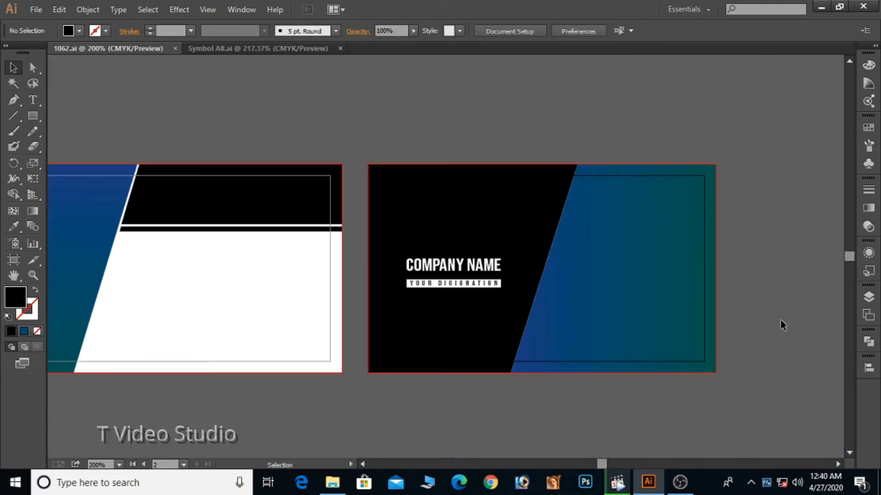
Place a copy of the TVS logo above COMPANY NAME on the black card side and nudge it down slightly.
{"action": "left_click_drag", "start_coordinate": [478, 363], "coordinate": [603, 284]}
{"action": "left_click", "coordinate": [335, 409]}
{"action": "mouse_move", "coordinate": [326, 415]}
{"action": "left_mouse_down"}
{"action": "mouse_move", "coordinate": [477, 333]}
{"action": "mouse_move", "coordinate": [492, 334]}
{"action": "mouse_move", "coordinate": [574, 161]}
{"action": "left_mouse_up"}
{"action": "left_click", "coordinate": [623, 314]}
{"action": "left_click_drag", "start_coordinate": [496, 104], "coordinate": [669, 230]}
{"action": "left_click", "coordinate": [434, 258]}
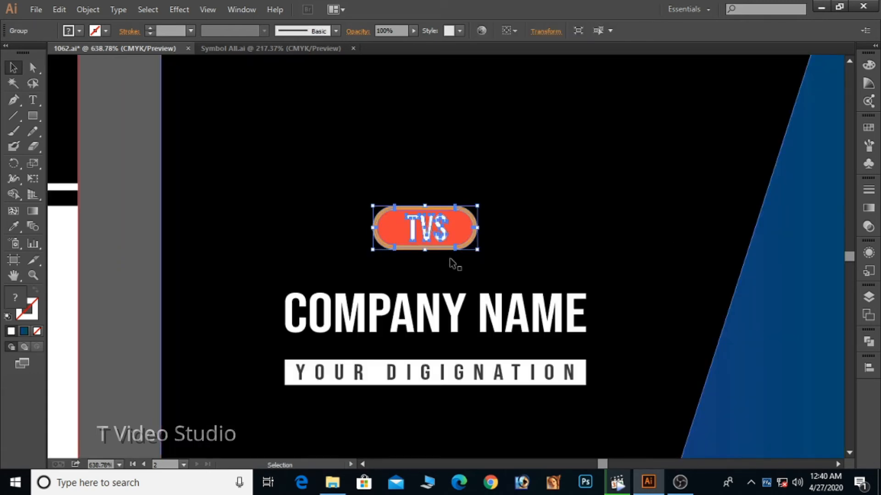
{"action": "key", "text": "Down"}
{"action": "key", "text": "Down"}
{"action": "key", "text": "Down"}
{"action": "left_click", "coordinate": [528, 266]}
Group COMPANY NAME with the YOUR DIGIGNATION bar, centre the group horizontally with the TVS logo, and nudge everything slightly right.
{"action": "left_click_drag", "start_coordinate": [512, 266], "coordinate": [556, 391]}
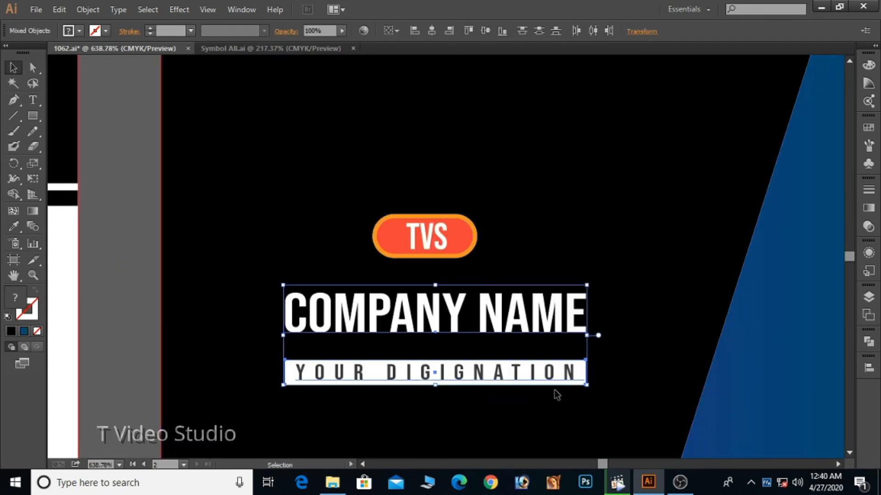
{"action": "left_click", "coordinate": [405, 230], "text": "shift"}
{"action": "key", "text": "ctrl+g"}
{"action": "left_click", "coordinate": [435, 33]}
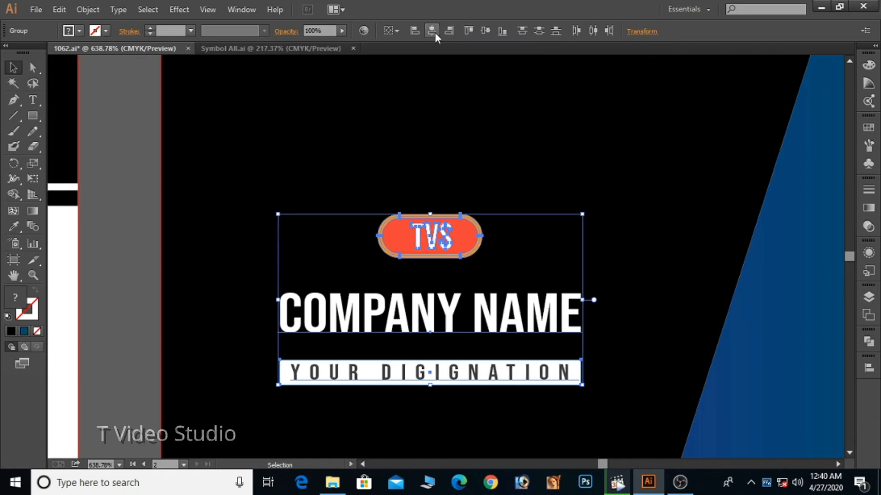
{"action": "key", "text": "Right"}
{"action": "left_click", "coordinate": [536, 106]}
Ungroup the TVS logo above COMPANY NAME.
{"action": "right_click", "coordinate": [481, 237]}
{"action": "left_click", "coordinate": [518, 311]}
{"action": "left_click", "coordinate": [536, 214]}
{"action": "left_click", "coordinate": [617, 483]}
{"action": "left_click_drag", "start_coordinate": [543, 250], "coordinate": [546, 251]}
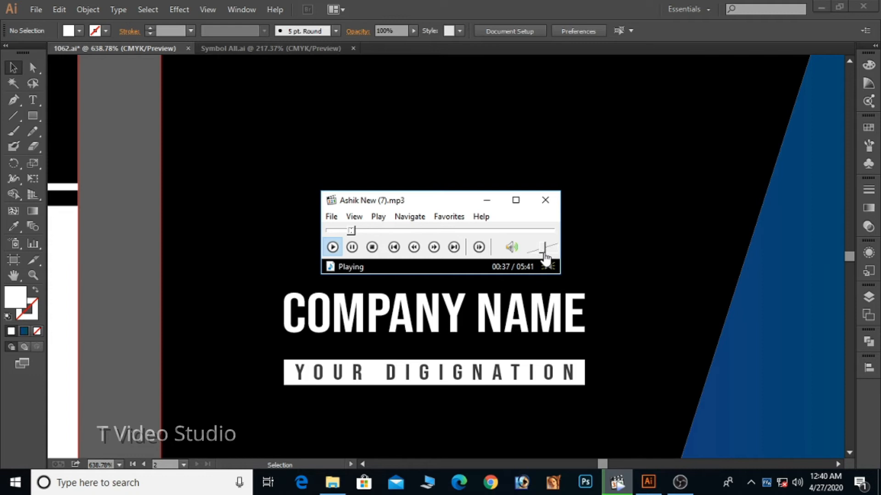
{"action": "left_click", "coordinate": [493, 165]}
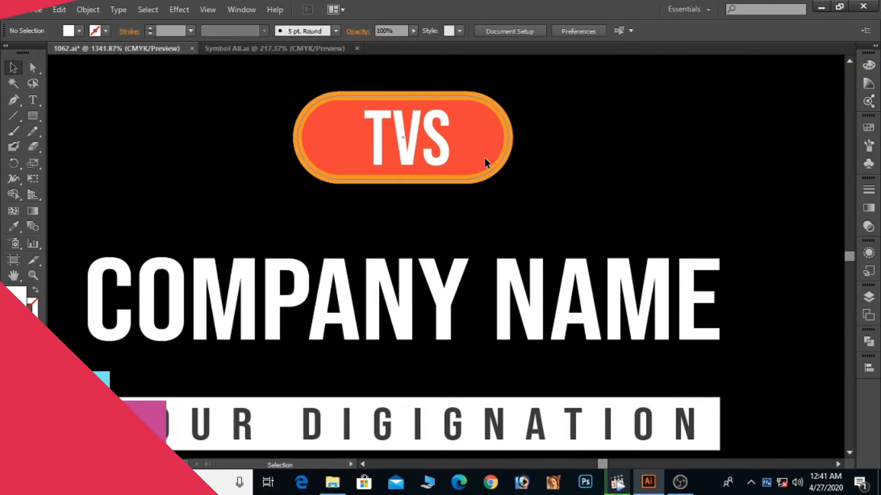
Fill the logo's red inner pill with the blue-to-teal gradient.
{"action": "left_click", "coordinate": [484, 156]}
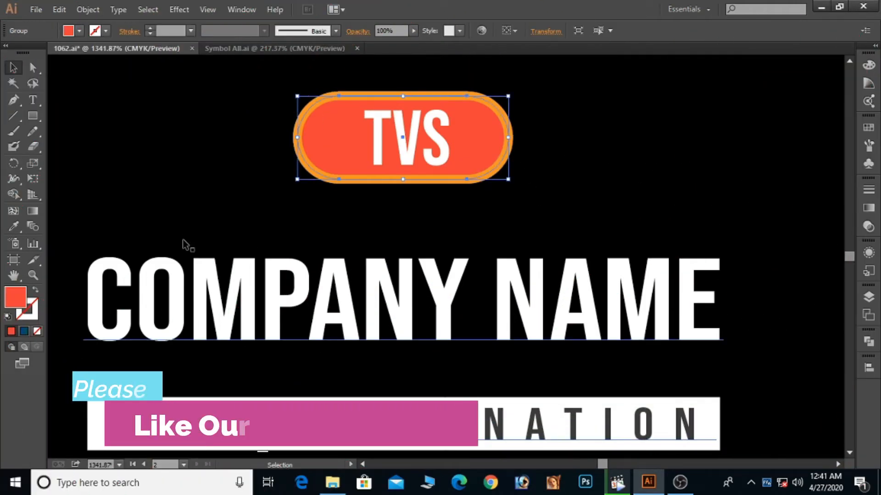
{"action": "left_click", "coordinate": [16, 225]}
{"action": "left_click", "coordinate": [24, 332]}
{"action": "left_click", "coordinate": [13, 68]}
{"action": "left_click", "coordinate": [111, 121]}
Fill the logo's orange outer pill with the same blue-to-teal gradient, running in the reverse direction at -180°.
{"action": "left_click", "coordinate": [298, 151]}
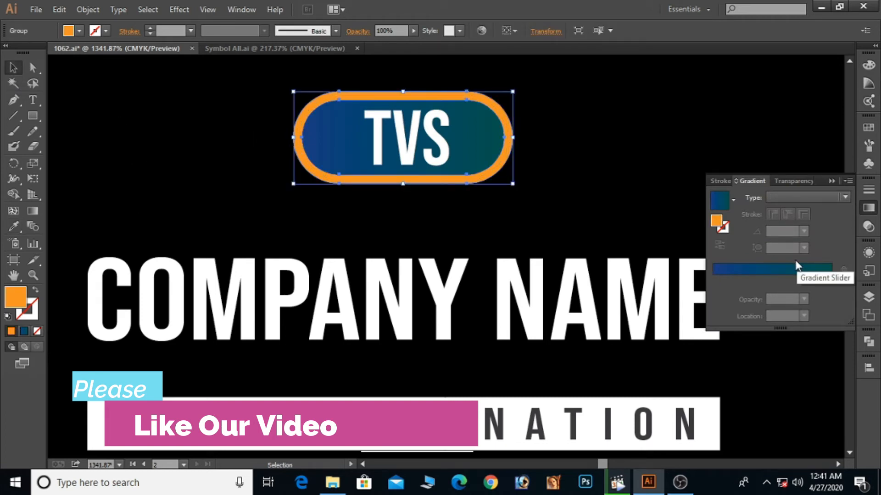
{"action": "left_click", "coordinate": [796, 266]}
{"action": "left_click", "coordinate": [32, 211]}
{"action": "left_click_drag", "start_coordinate": [533, 139], "coordinate": [266, 158]}
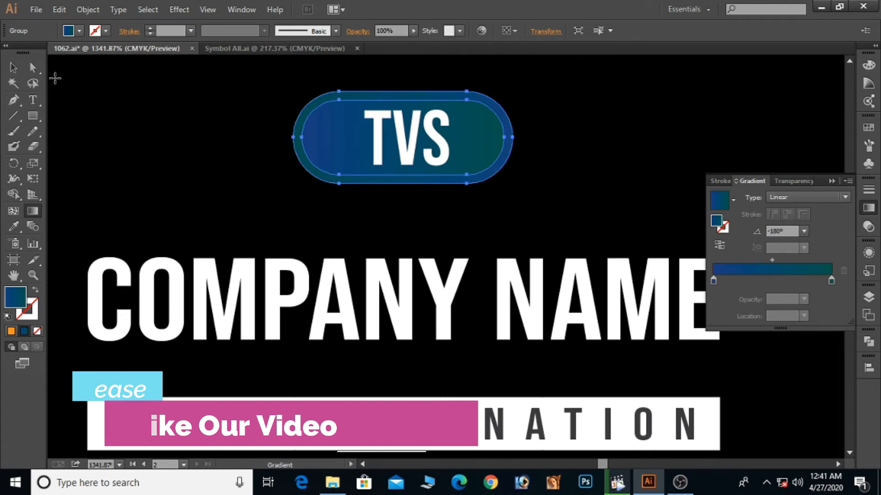
{"action": "left_click", "coordinate": [13, 68]}
{"action": "left_click", "coordinate": [235, 117]}
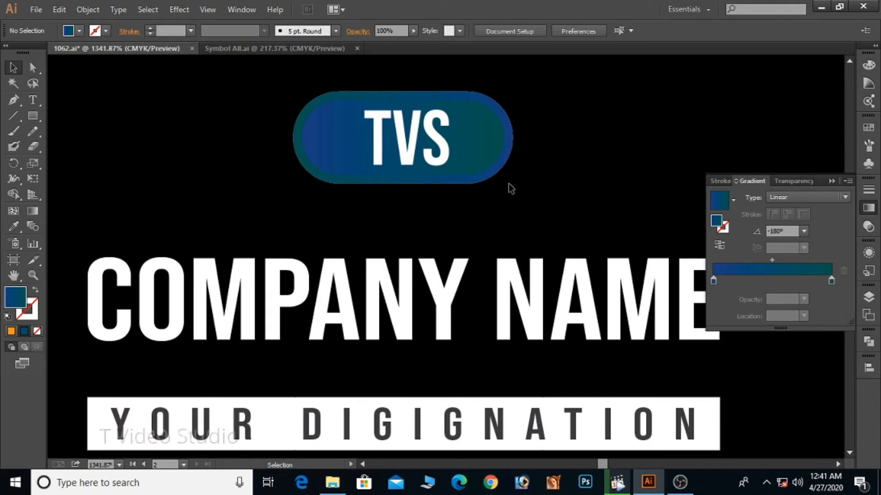
Change the blue starting stop of the outer pill's gradient to grey 686666.
{"action": "left_click", "coordinate": [507, 158]}
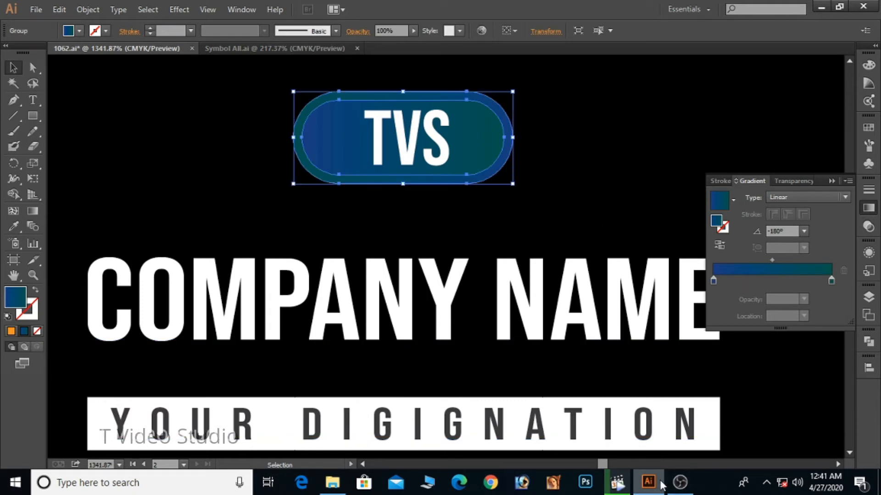
{"action": "left_click", "coordinate": [618, 482]}
{"action": "left_click", "coordinate": [541, 165]}
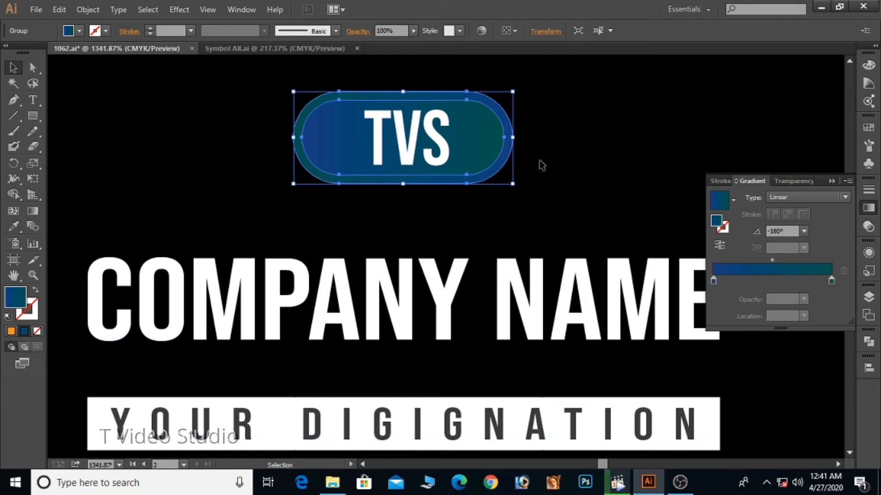
{"action": "left_click", "coordinate": [714, 282]}
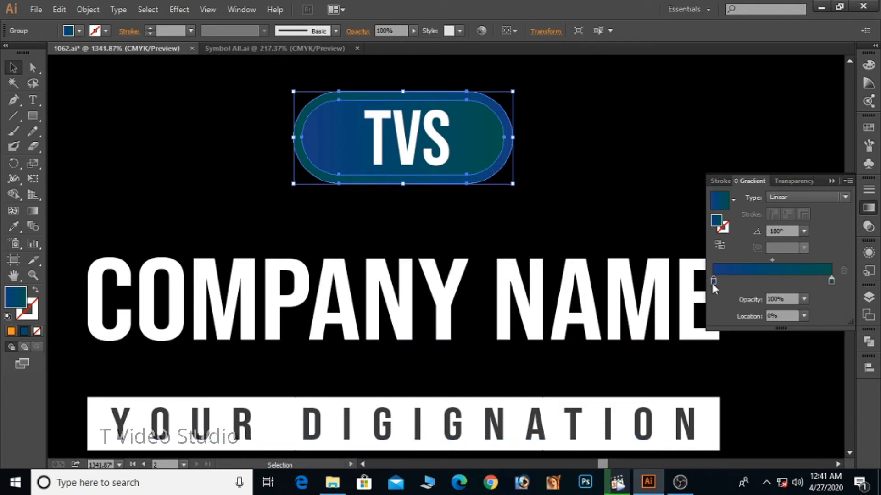
{"action": "double_click", "coordinate": [18, 303]}
{"action": "left_click", "coordinate": [659, 222]}
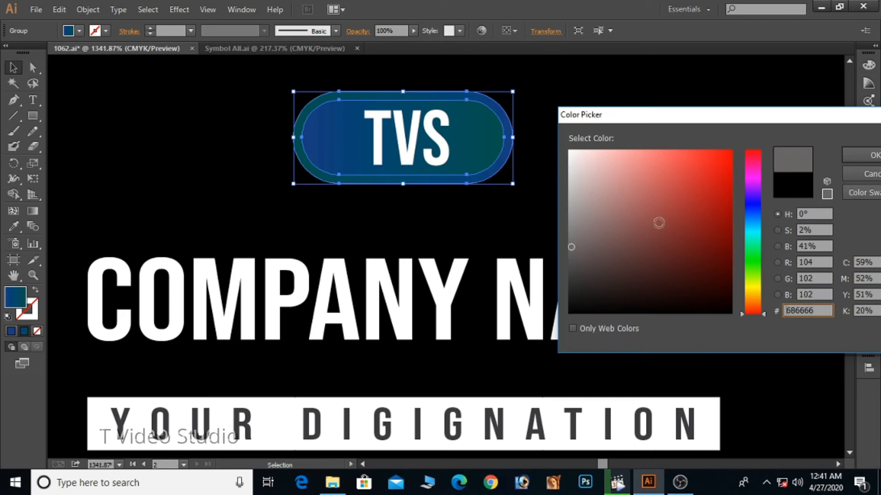
{"action": "left_click", "coordinate": [854, 161]}
{"action": "left_click", "coordinate": [525, 173]}
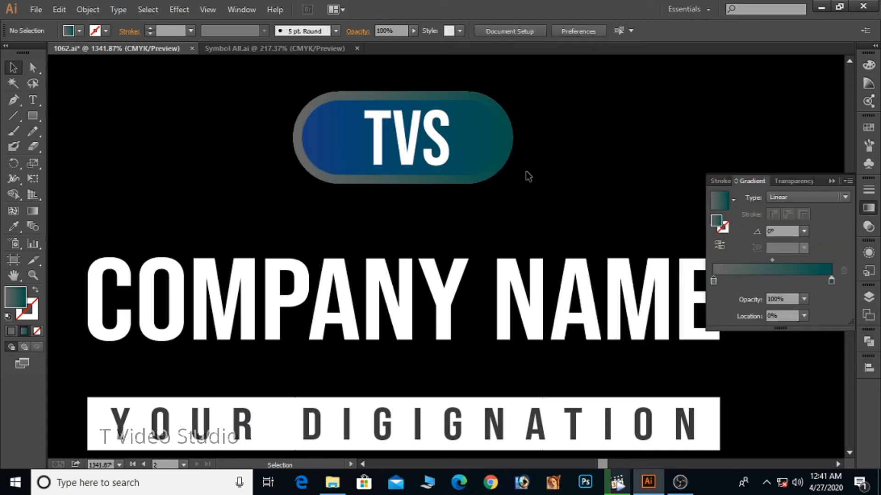
Try to recolor the teal end stop of the outer pill's gradient to white.
{"action": "left_click", "coordinate": [505, 158]}
{"action": "left_click", "coordinate": [830, 280]}
{"action": "left_click", "coordinate": [612, 196]}
{"action": "double_click", "coordinate": [17, 300]}
{"action": "left_click_drag", "start_coordinate": [593, 284], "coordinate": [586, 310]}
{"action": "left_click", "coordinate": [853, 161]}
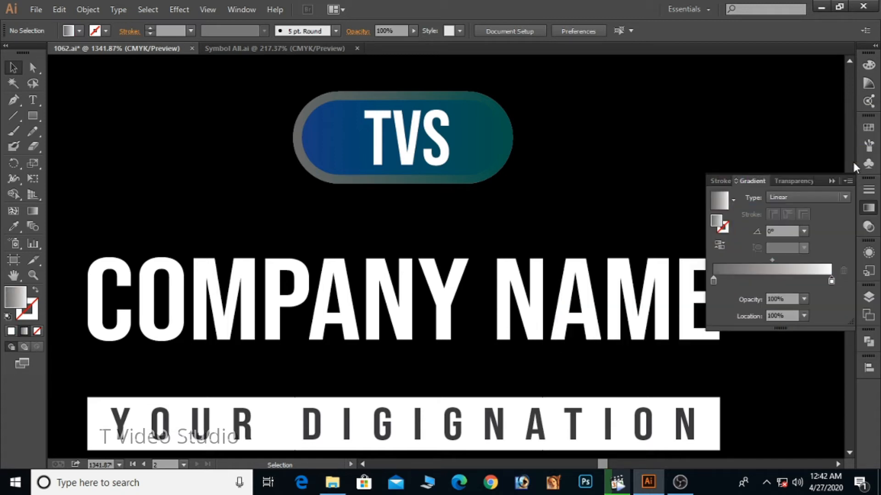
Set the end stop of the outer pill's gradient to light green with C 54.12, M 0, Y 45.88, K 0.
{"action": "left_click", "coordinate": [504, 167]}
{"action": "left_click", "coordinate": [830, 281]}
{"action": "double_click", "coordinate": [831, 281]}
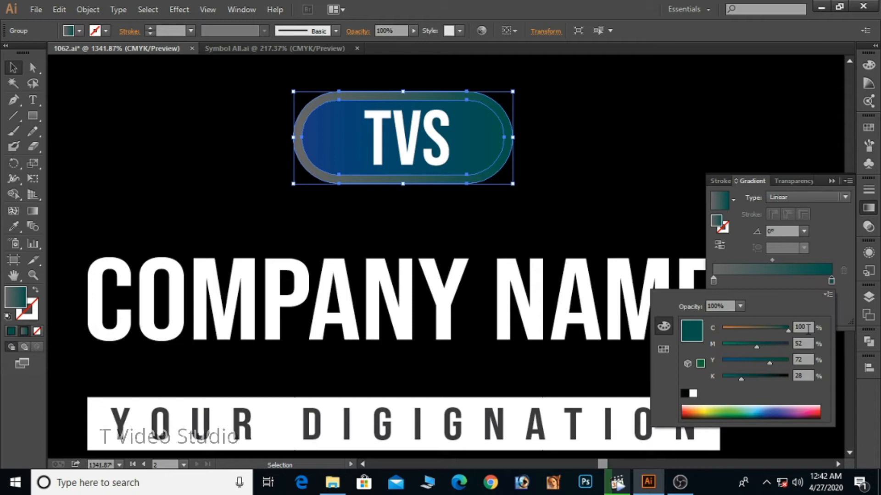
{"action": "mouse_move", "coordinate": [729, 409]}
{"action": "left_mouse_down"}
{"action": "mouse_move", "coordinate": [715, 409]}
{"action": "mouse_move", "coordinate": [744, 408]}
{"action": "left_mouse_up"}
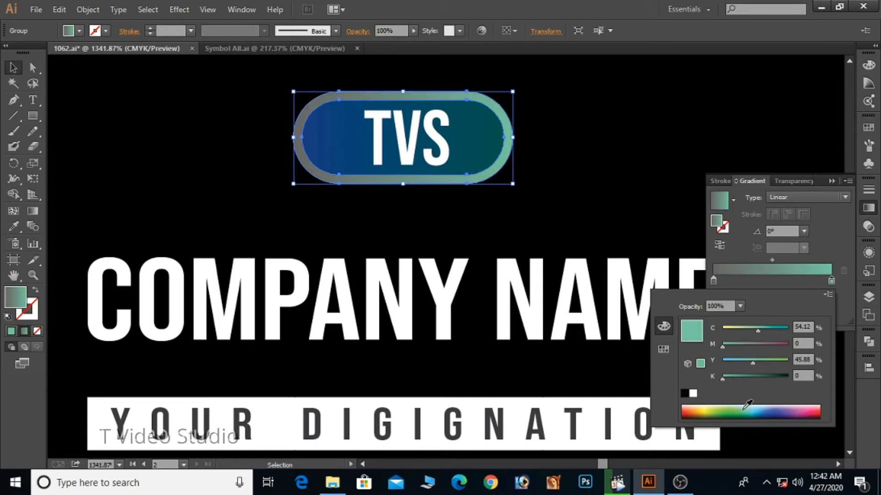
{"action": "left_click", "coordinate": [13, 69]}
{"action": "left_click", "coordinate": [145, 110]}
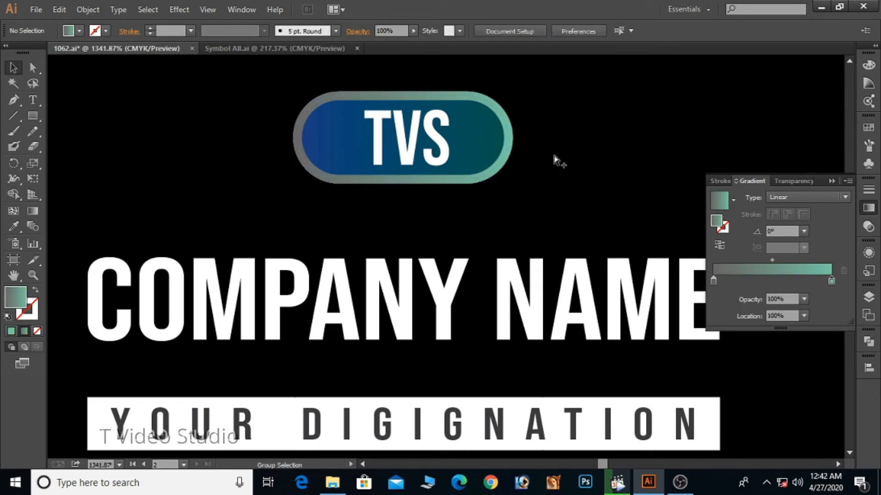
Move the YOUR NAME and JOB POSITION text onto the front card's black band and right-align both lines.
{"action": "scroll", "coordinate": [552, 156], "scroll_direction": "down", "scroll_amount": 4}
{"action": "scroll", "coordinate": [552, 156], "scroll_direction": "down", "scroll_amount": 3}
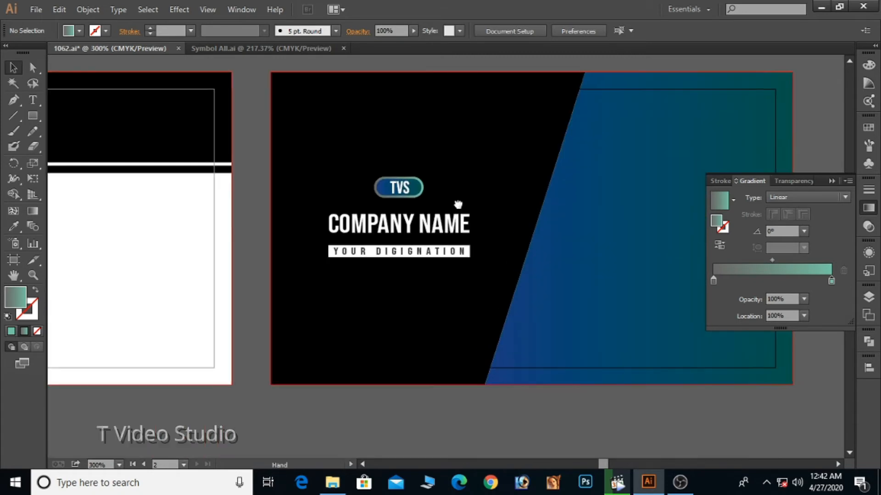
{"action": "scroll", "coordinate": [380, 221], "scroll_direction": "down", "scroll_amount": 2}
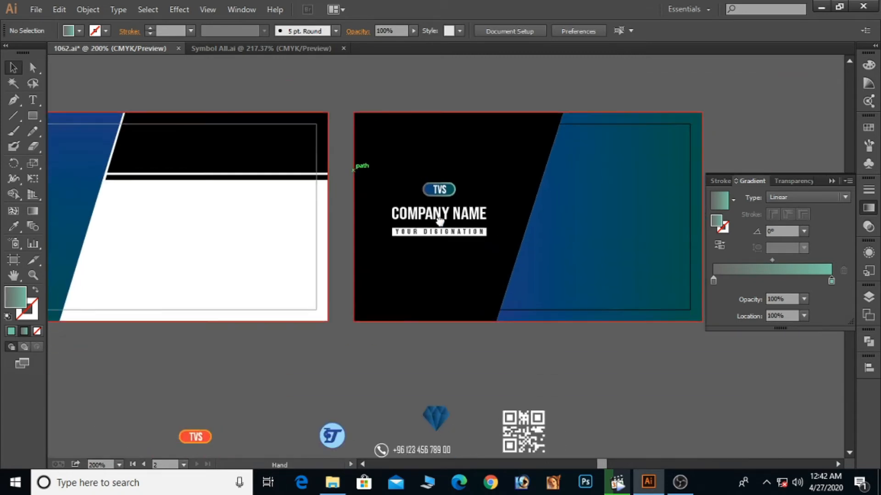
{"action": "left_click_drag", "start_coordinate": [373, 254], "coordinate": [514, 250]}
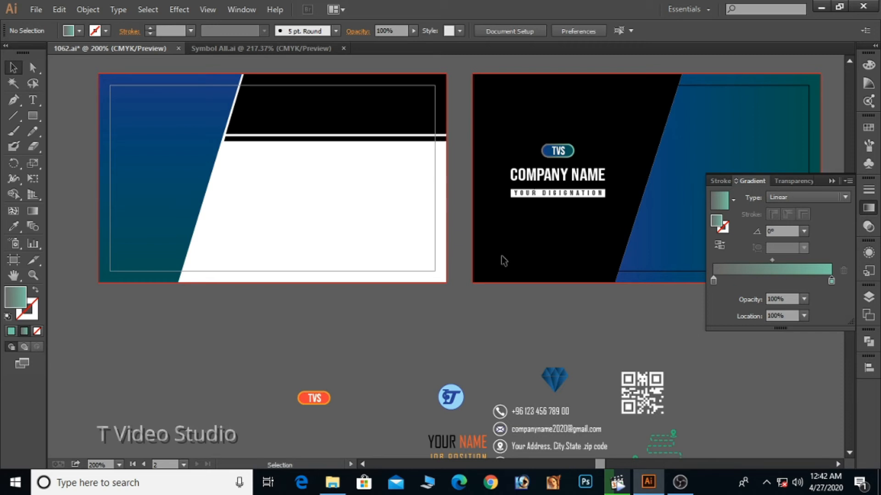
{"action": "left_click_drag", "start_coordinate": [470, 447], "coordinate": [403, 115]}
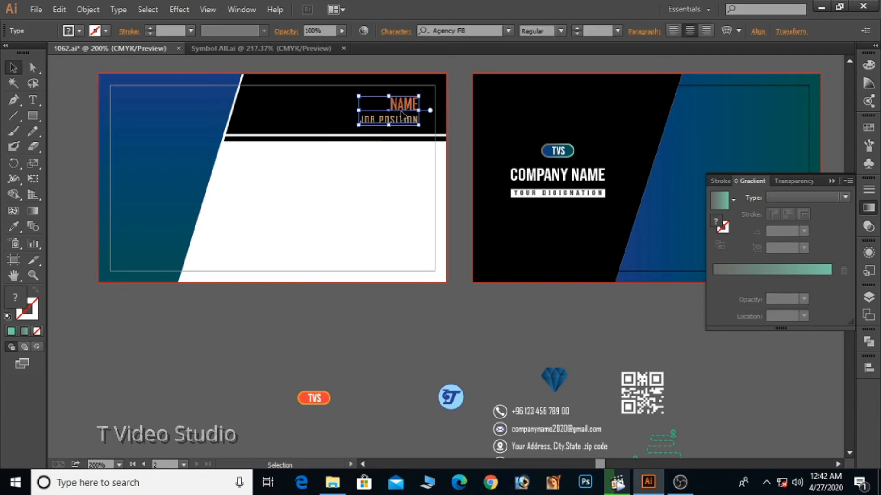
{"action": "key", "text": "Up"}
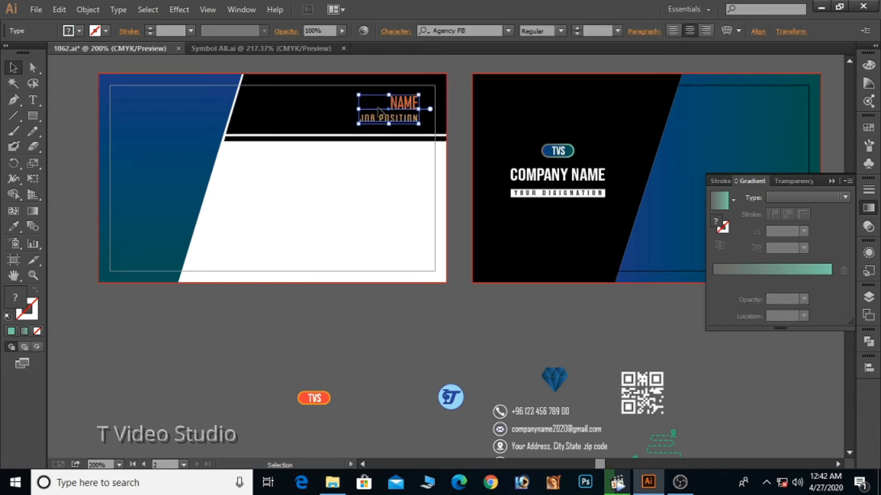
{"action": "left_click", "coordinate": [707, 30]}
{"action": "left_click_drag", "start_coordinate": [366, 105], "coordinate": [395, 109]}
Set the font of YOUR NAME and JOB POSITION to Bebas Neue Regular.
{"action": "left_click", "coordinate": [453, 31]}
{"action": "type", "text": "b"}
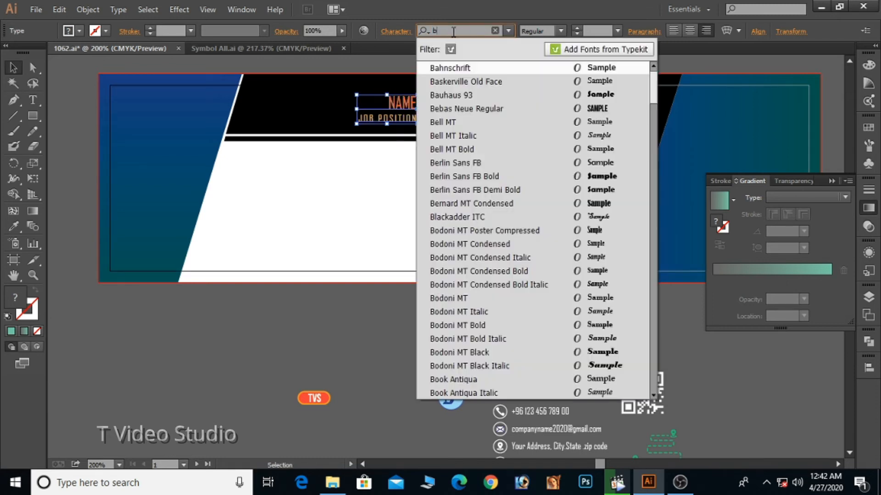
{"action": "key", "text": "Return"}
{"action": "left_click", "coordinate": [407, 347]}
Enlarge the YOUR NAME and JOB POSITION text slightly and nudge it left and up within the black band.
{"action": "left_click", "coordinate": [405, 119]}
{"action": "left_click_drag", "start_coordinate": [417, 124], "coordinate": [423, 127]}
{"action": "key", "text": "Left"}
{"action": "key", "text": "Left"}
{"action": "key", "text": "Left"}
{"action": "key", "text": "Up"}
Recolor the YOUR NAME and JOB POSITION lines white.
{"action": "left_click", "coordinate": [462, 31]}
{"action": "left_click", "coordinate": [463, 34]}
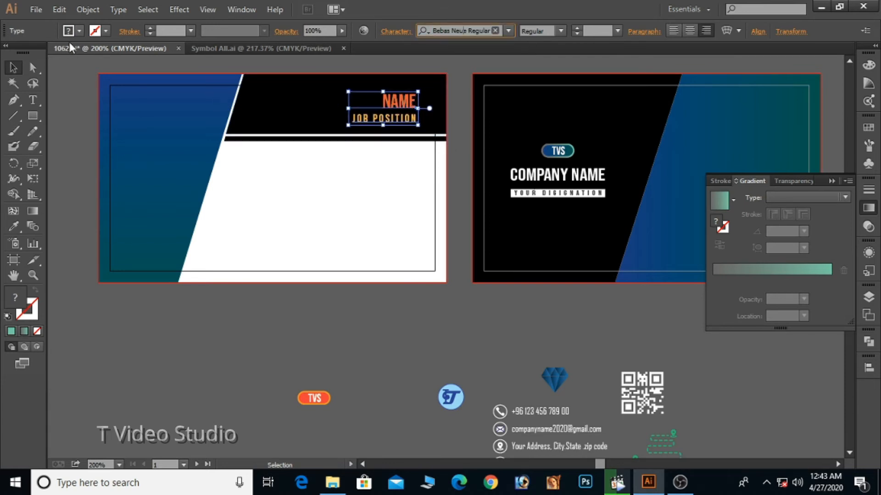
{"action": "left_click", "coordinate": [69, 31]}
{"action": "left_click", "coordinate": [27, 59]}
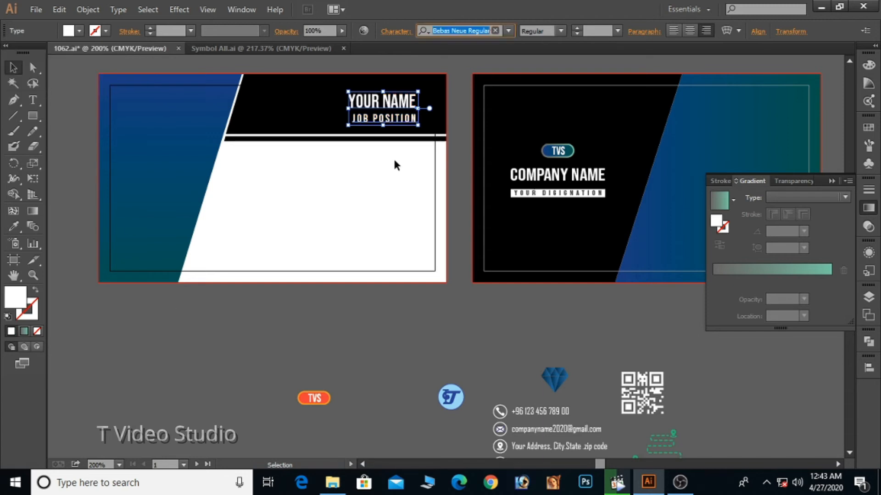
Set the JOB POSITION line's font size to 6 pt.
{"action": "triple_click", "coordinate": [386, 120]}
{"action": "left_click_drag", "start_coordinate": [608, 30], "coordinate": [563, 29]}
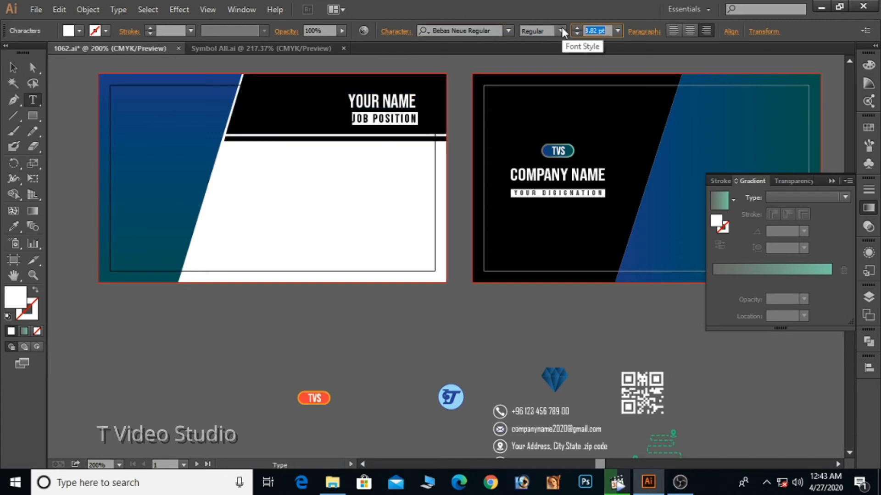
{"action": "type", "text": "6"}
{"action": "key", "text": "Return"}
{"action": "left_click", "coordinate": [395, 121]}
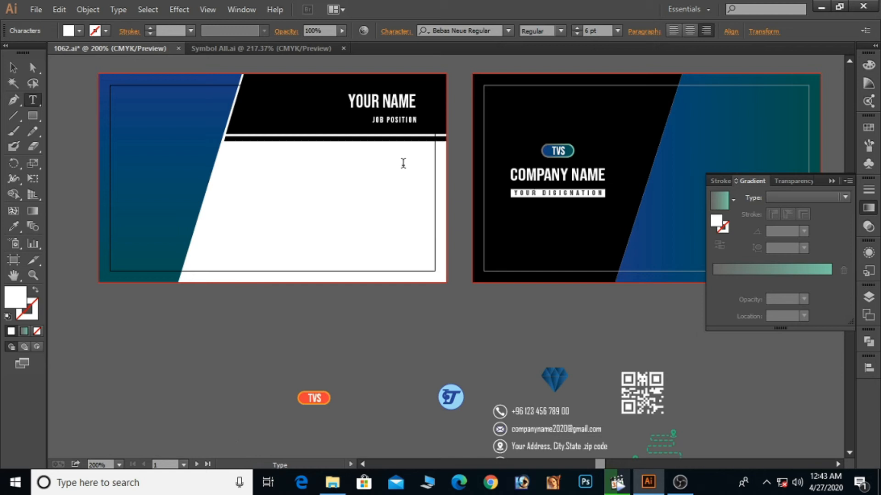
Center-align the YOUR NAME and JOB POSITION lines and nudge them left within the front card's black band.
{"action": "left_click", "coordinate": [13, 67]}
{"action": "left_click", "coordinate": [689, 30]}
{"action": "key", "text": "Left"}
{"action": "key", "text": "Left"}
{"action": "key", "text": "Left"}
{"action": "key", "text": "Left"}
{"action": "key", "text": "Left"}
{"action": "key", "text": "Left"}
{"action": "key", "text": "Left"}
{"action": "key", "text": "Left"}
{"action": "key", "text": "Left"}
{"action": "key", "text": "Left"}
{"action": "key", "text": "Left"}
{"action": "key", "text": "Left"}
{"action": "key", "text": "Left"}
{"action": "key", "text": "Left"}
{"action": "key", "text": "Left"}
{"action": "key", "text": "Left"}
{"action": "key", "text": "Left"}
{"action": "key", "text": "Left"}
{"action": "key", "text": "Left"}
{"action": "key", "text": "Left"}
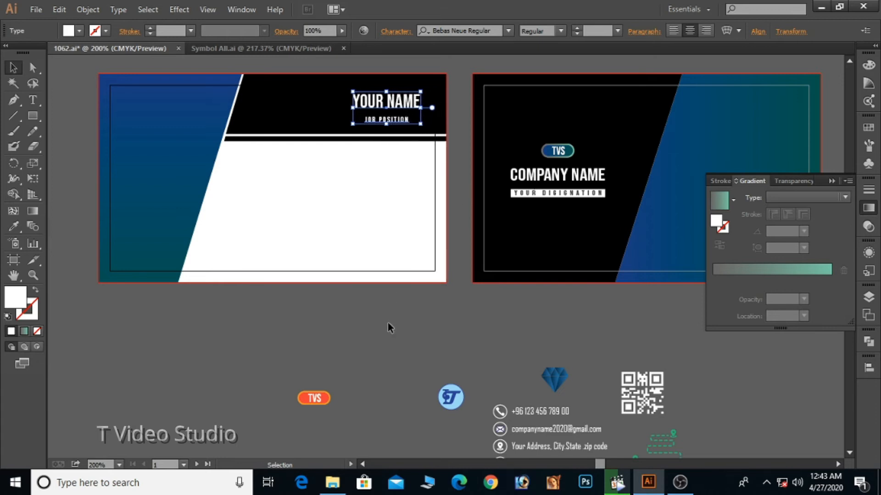
{"action": "left_click", "coordinate": [387, 323]}
{"action": "key", "text": "ctrl+space"}
{"action": "left_click_drag", "start_coordinate": [177, 75], "coordinate": [453, 168]}
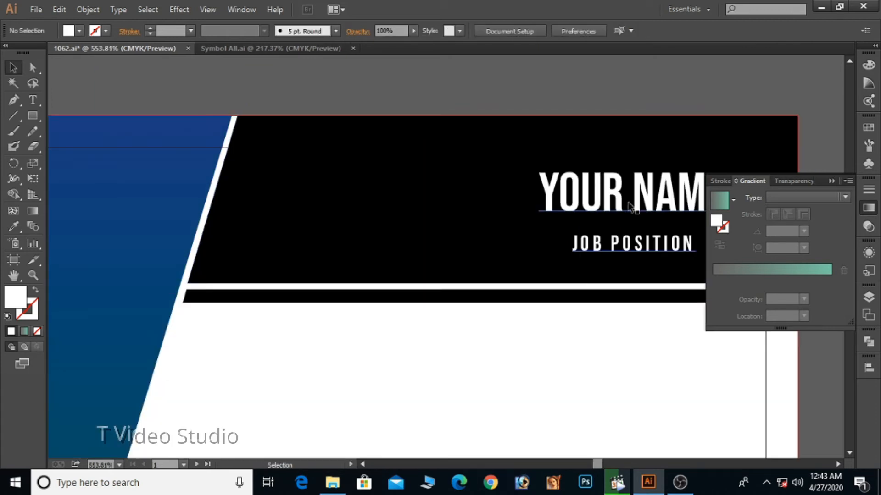
{"action": "left_click_drag", "start_coordinate": [632, 207], "coordinate": [541, 199]}
{"action": "left_click", "coordinate": [617, 482]}
{"action": "left_click", "coordinate": [352, 247]}
{"action": "left_click", "coordinate": [419, 87]}
{"action": "double_click", "coordinate": [505, 178]}
{"action": "key", "text": "ctrl+a"}
{"action": "left_click", "coordinate": [509, 178]}
{"action": "triple_click", "coordinate": [514, 177]}
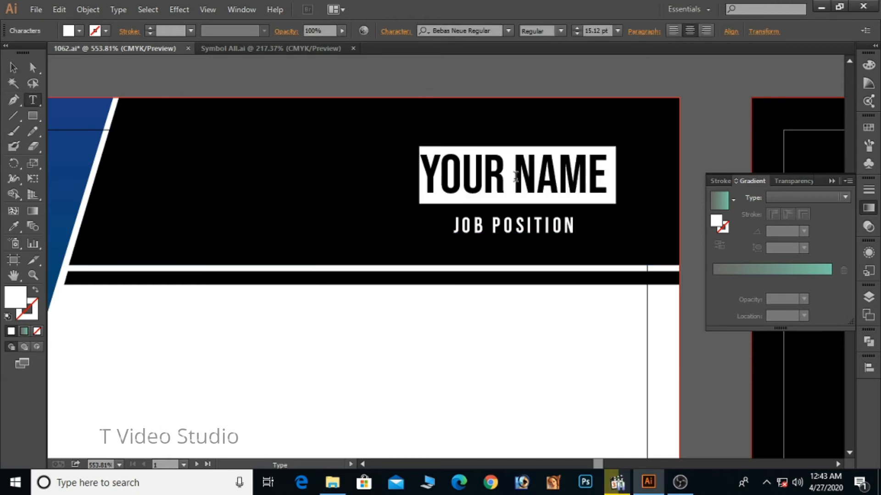
{"action": "left_click", "coordinate": [14, 68]}
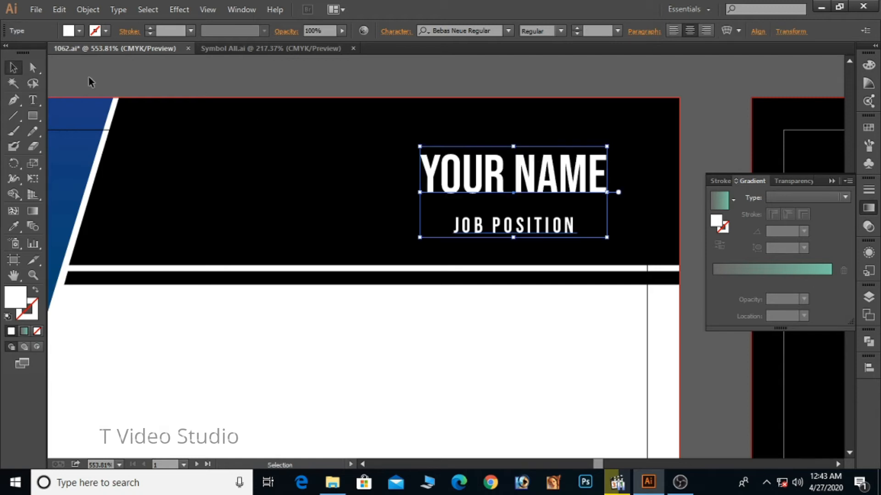
{"action": "left_click", "coordinate": [90, 82]}
{"action": "left_click", "coordinate": [16, 116]}
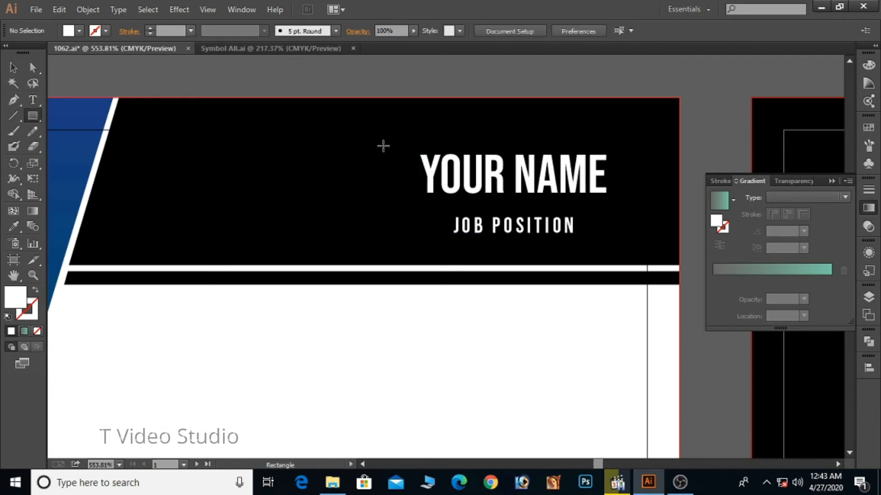
{"action": "left_click", "coordinate": [14, 67]}
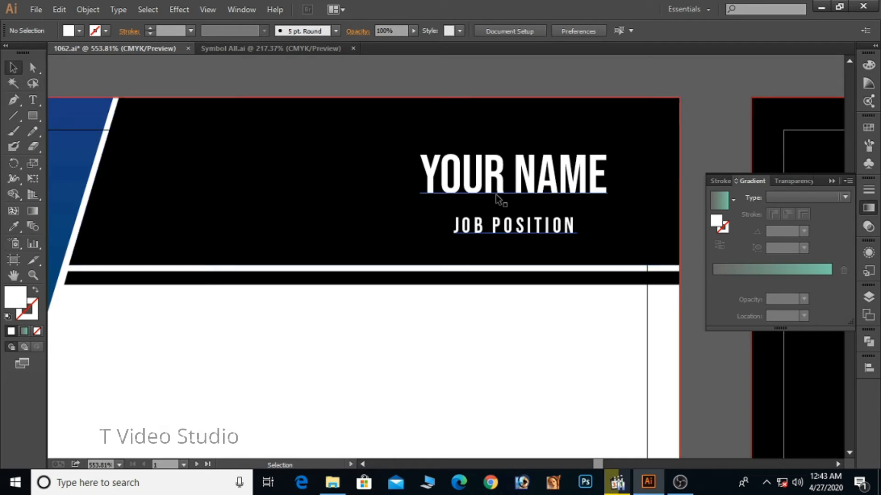
Recolor the word NAME in the front card's name line with a light gray swatch.
{"action": "left_click", "coordinate": [526, 198]}
{"action": "double_click", "coordinate": [526, 197]}
{"action": "double_click", "coordinate": [560, 182]}
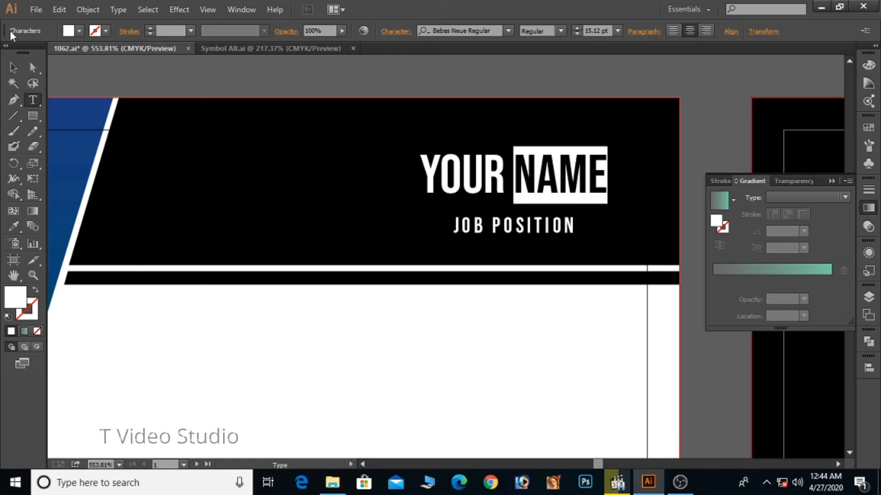
{"action": "left_click", "coordinate": [79, 31]}
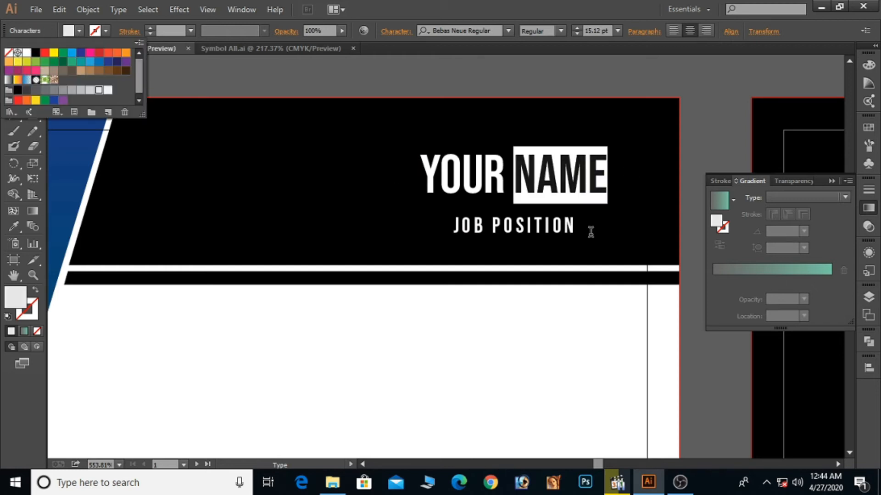
{"action": "left_click", "coordinate": [567, 185]}
{"action": "left_click", "coordinate": [13, 67]}
{"action": "left_click", "coordinate": [354, 338]}
Save the two-sided business card document.
{"action": "left_click", "coordinate": [470, 301], "text": "ctrl+alt"}
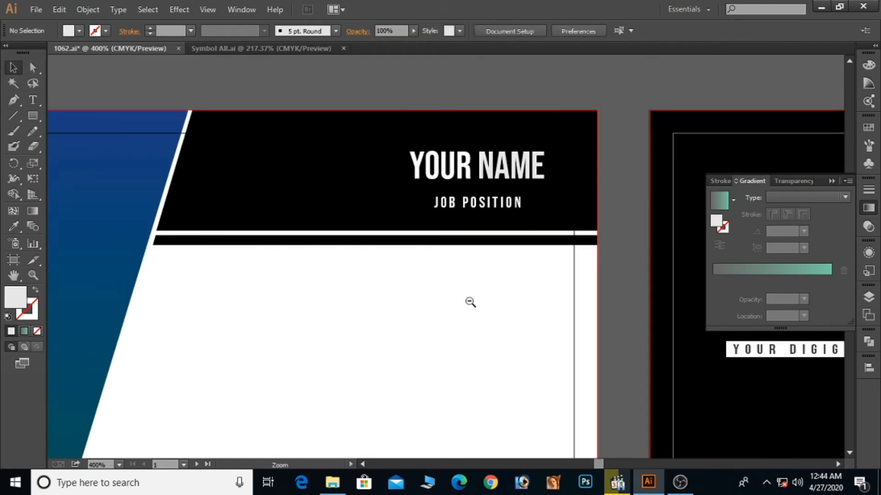
{"action": "left_click", "coordinate": [470, 301], "text": "ctrl+alt"}
{"action": "left_click", "coordinate": [470, 301], "text": "ctrl+alt"}
{"action": "left_click", "coordinate": [470, 301], "text": "ctrl+alt"}
{"action": "left_click_drag", "start_coordinate": [440, 295], "coordinate": [397, 298]}
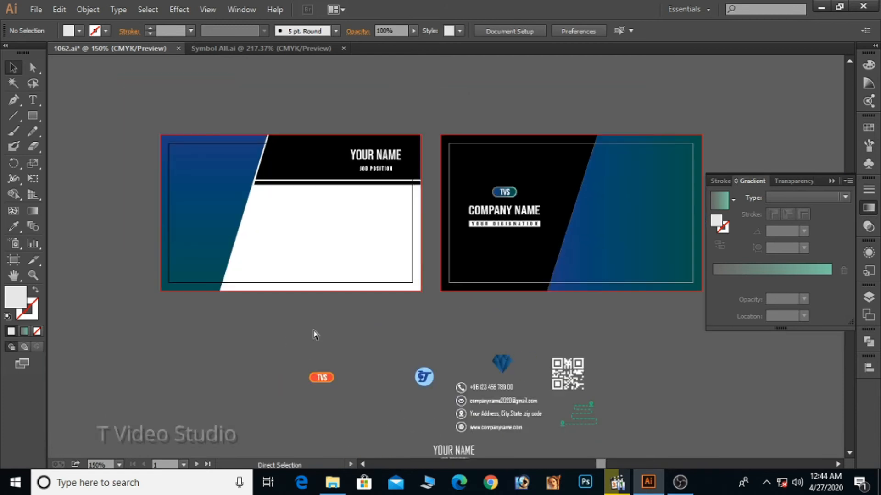
{"action": "key", "text": "ctrl+s"}
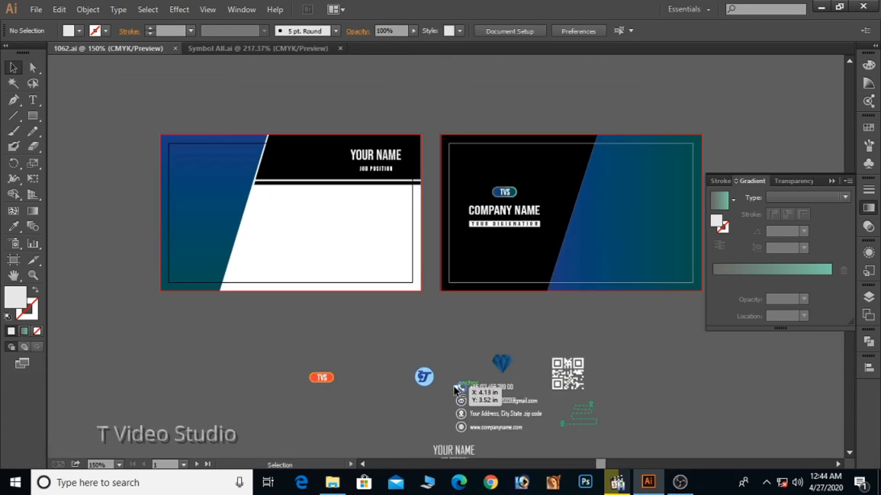
Move the dark contact details with their icons and QR code from below the artboards onto the front card's white area.
{"action": "left_click_drag", "start_coordinate": [485, 440], "coordinate": [469, 355]}
{"action": "left_click_drag", "start_coordinate": [456, 394], "coordinate": [473, 341]}
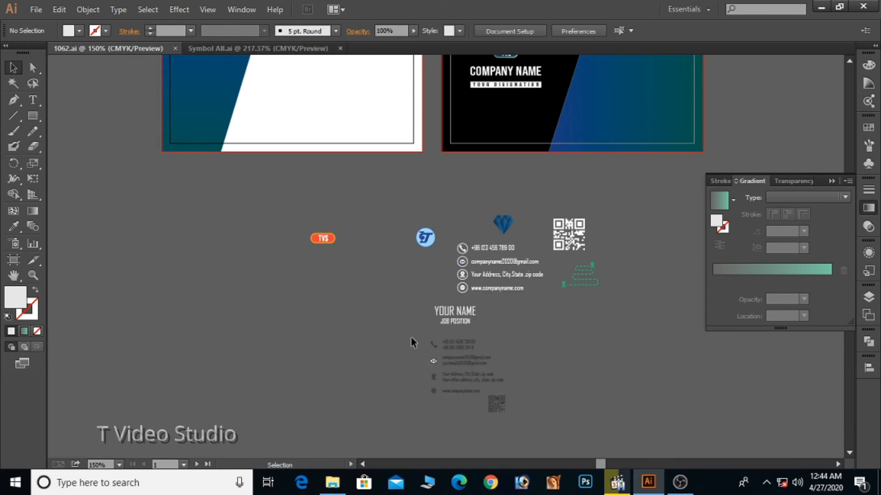
{"action": "left_click_drag", "start_coordinate": [411, 337], "coordinate": [512, 422]}
{"action": "left_click_drag", "start_coordinate": [472, 372], "coordinate": [360, 111]}
{"action": "left_click_drag", "start_coordinate": [359, 165], "coordinate": [393, 233]}
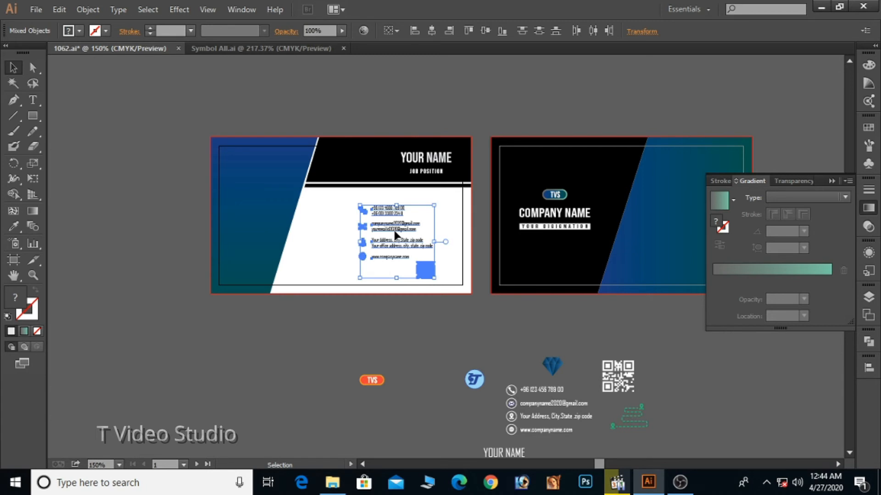
{"action": "key", "text": "Up"}
{"action": "key", "text": "Up"}
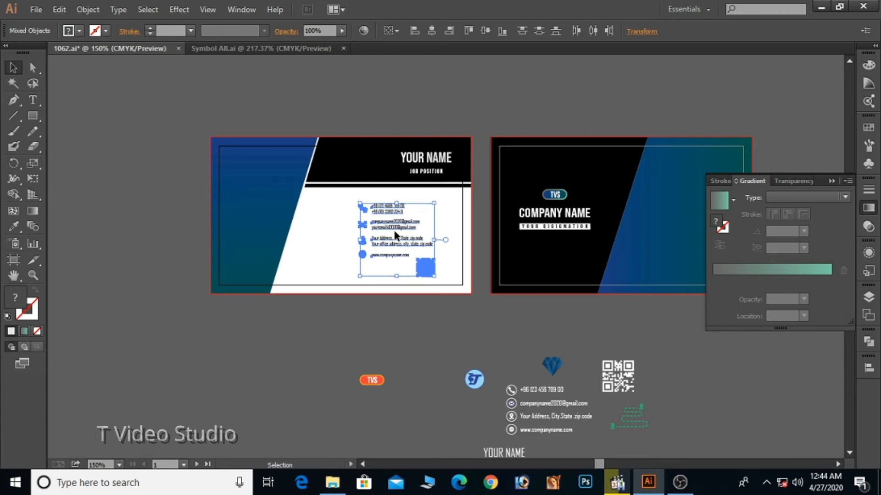
Move the QR code to the lower left of the front card's white area, beside the slanted blue shape.
{"action": "left_click", "coordinate": [407, 342]}
{"action": "left_click_drag", "start_coordinate": [271, 156], "coordinate": [475, 308]}
{"action": "left_click_drag", "start_coordinate": [685, 340], "coordinate": [353, 350]}
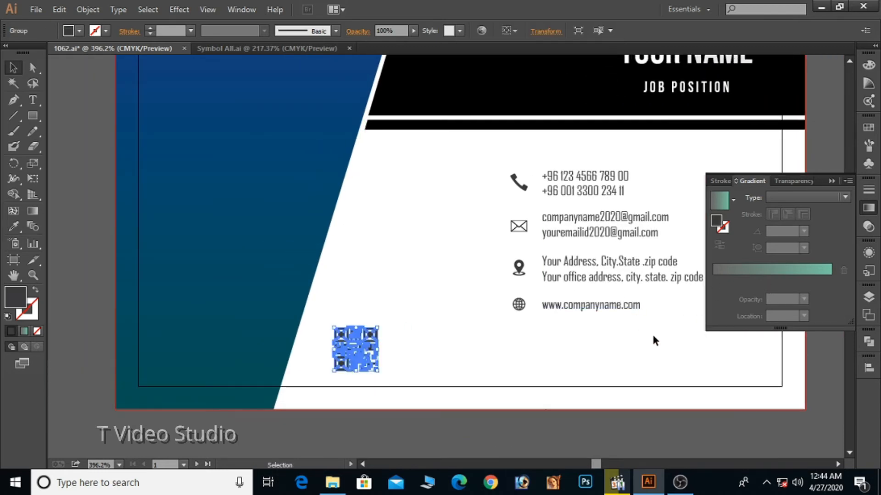
{"action": "left_click_drag", "start_coordinate": [651, 332], "coordinate": [591, 342]}
Right-align the contact text lines and shift them toward the front card's right edge.
{"action": "left_click_drag", "start_coordinate": [579, 165], "coordinate": [546, 335]}
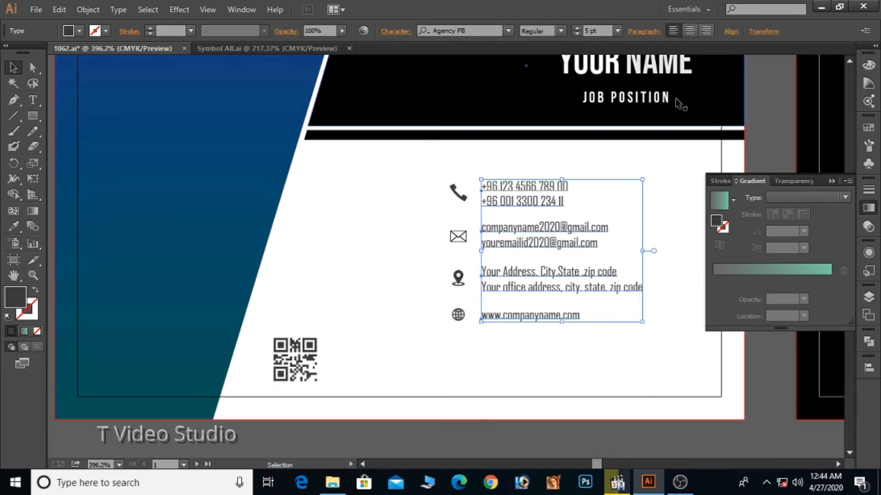
{"action": "left_click", "coordinate": [706, 30]}
{"action": "left_click_drag", "start_coordinate": [413, 240], "coordinate": [561, 238]}
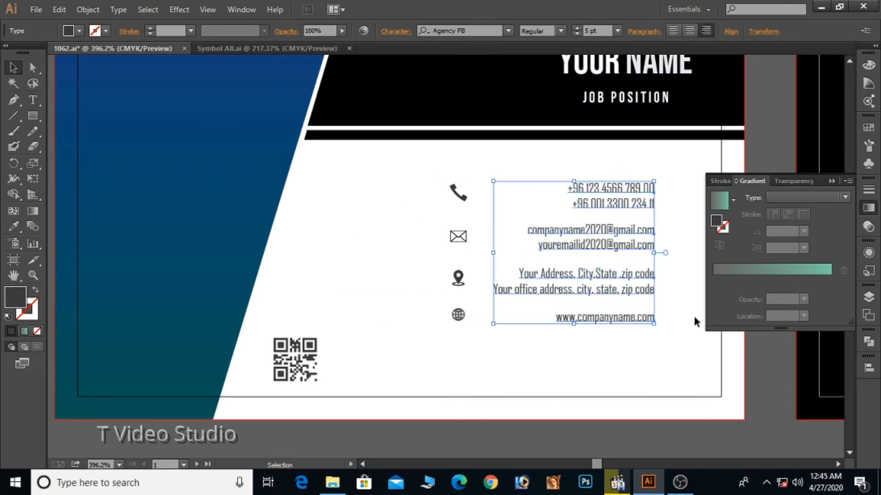
Change the contact text lines' font to Bebas Neue Regular.
{"action": "left_click", "coordinate": [472, 31]}
{"action": "type", "text": "b"}
{"action": "key", "text": "Down"}
{"action": "key", "text": "Down"}
{"action": "key", "text": "Down"}
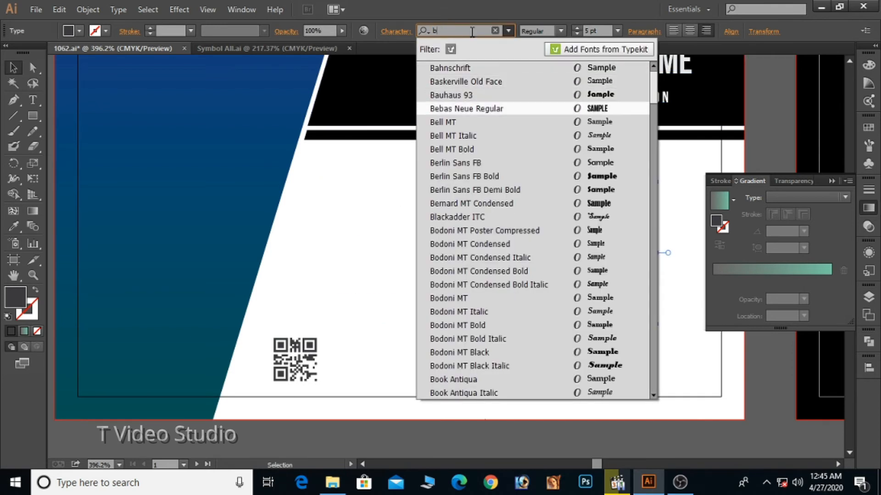
{"action": "key", "text": "Return"}
{"action": "left_click", "coordinate": [570, 359]}
Move the phone, envelope, location and globe icons to the right of the contact text.
{"action": "left_click_drag", "start_coordinate": [451, 287], "coordinate": [454, 318]}
{"action": "mouse_move", "coordinate": [447, 242]}
{"action": "left_mouse_down"}
{"action": "mouse_move", "coordinate": [626, 247]}
{"action": "mouse_move", "coordinate": [684, 229]}
{"action": "mouse_move", "coordinate": [679, 242]}
{"action": "left_mouse_up"}
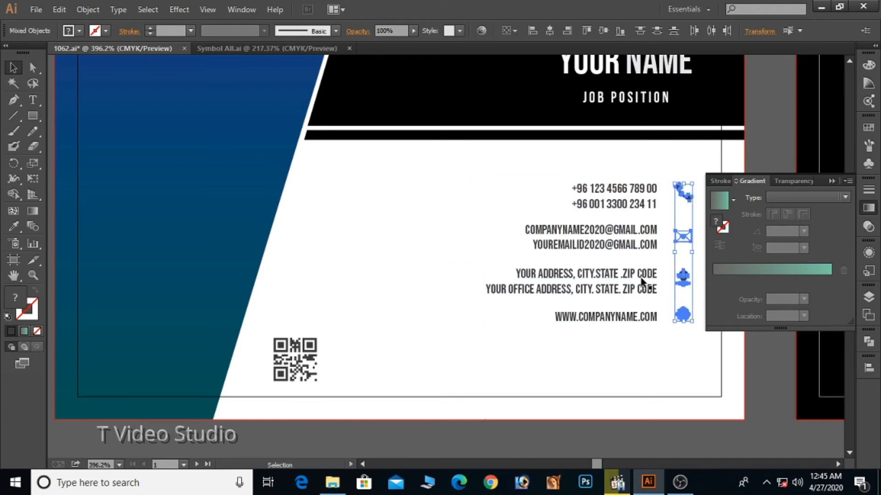
{"action": "left_click", "coordinate": [629, 366]}
{"action": "key", "text": "space"}
{"action": "left_click_drag", "start_coordinate": [628, 367], "coordinate": [543, 375]}
Nudge the contact text slightly left and the column of four icons slightly down.
{"action": "left_click_drag", "start_coordinate": [466, 170], "coordinate": [537, 343]}
{"action": "key", "text": "Left"}
{"action": "left_click", "coordinate": [612, 203]}
{"action": "left_click_drag", "start_coordinate": [586, 174], "coordinate": [623, 337]}
{"action": "key", "text": "Down"}
{"action": "key", "text": "Down"}
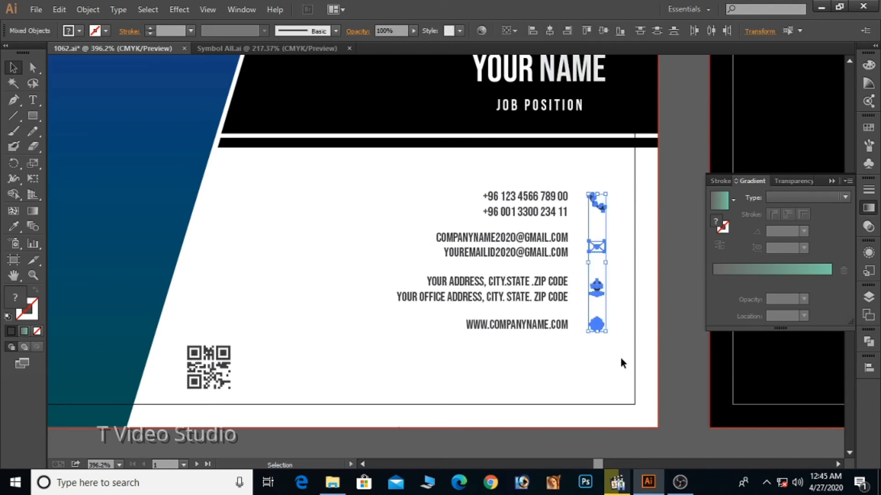
{"action": "left_click", "coordinate": [618, 359]}
{"action": "left_click", "coordinate": [596, 247]}
{"action": "left_click", "coordinate": [597, 289]}
{"action": "left_click", "coordinate": [596, 328]}
{"action": "left_click", "coordinate": [609, 365]}
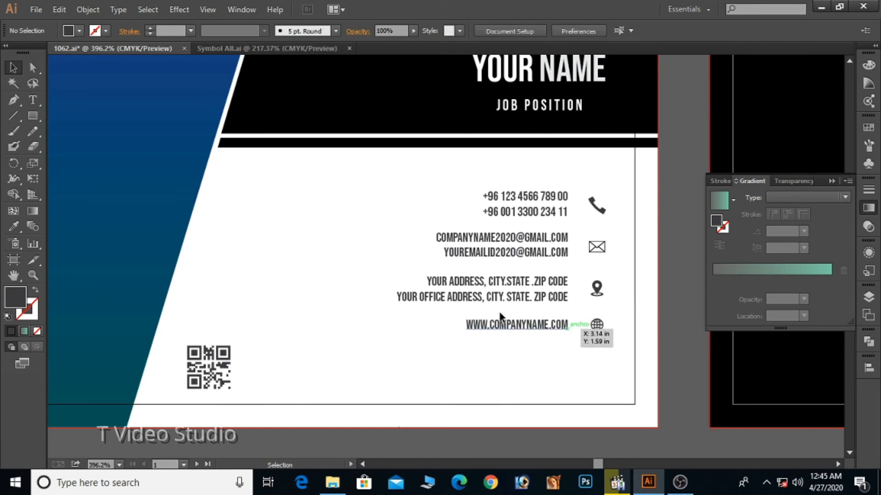
Draw a small square over the phone icon and give it a dark gray stroke with no fill.
{"action": "left_click", "coordinate": [33, 116]}
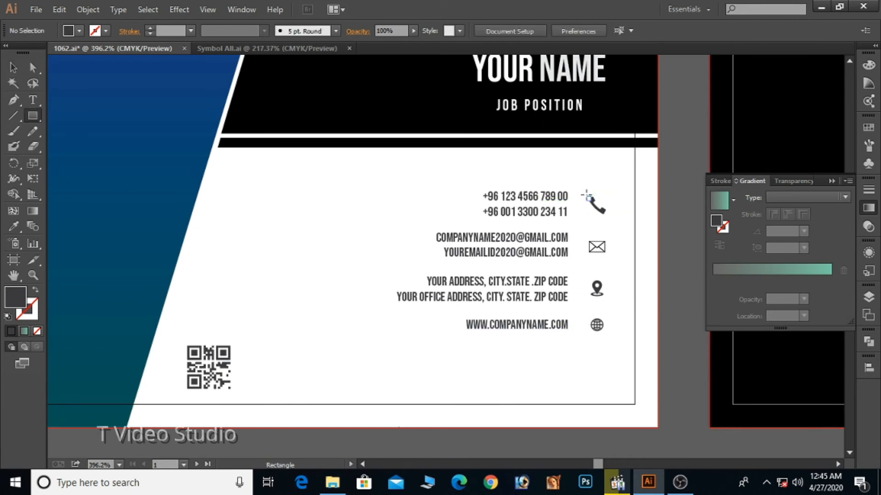
{"action": "left_click_drag", "start_coordinate": [586, 188], "coordinate": [610, 216]}
{"action": "left_click", "coordinate": [14, 67]}
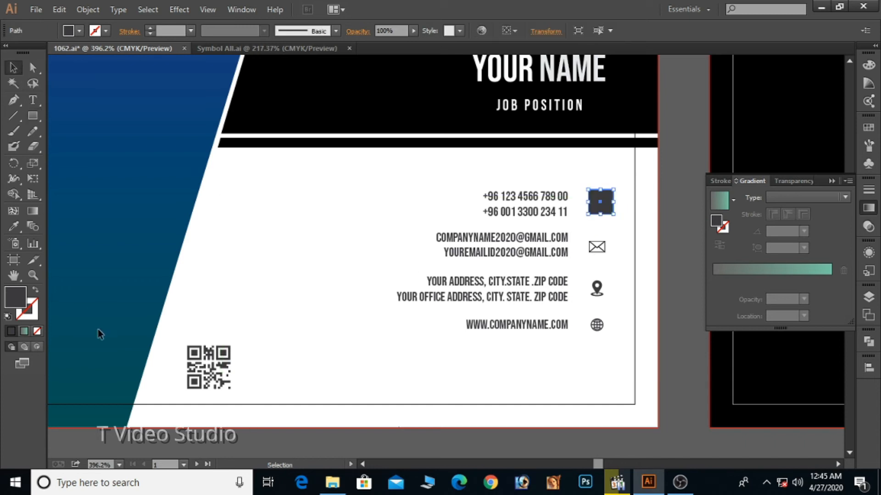
{"action": "left_click", "coordinate": [26, 317]}
{"action": "left_click", "coordinate": [13, 331]}
{"action": "left_click", "coordinate": [15, 296]}
{"action": "left_click", "coordinate": [37, 331]}
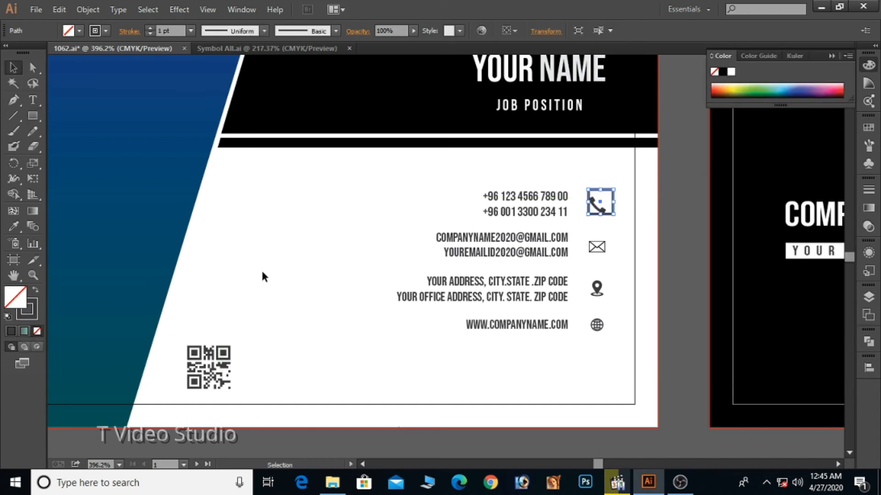
{"action": "left_click", "coordinate": [262, 269]}
Set the stroke weight of the square around the phone icon to 0.5 pt.
{"action": "key", "text": "ctrl+space"}
{"action": "left_click_drag", "start_coordinate": [458, 161], "coordinate": [661, 386]}
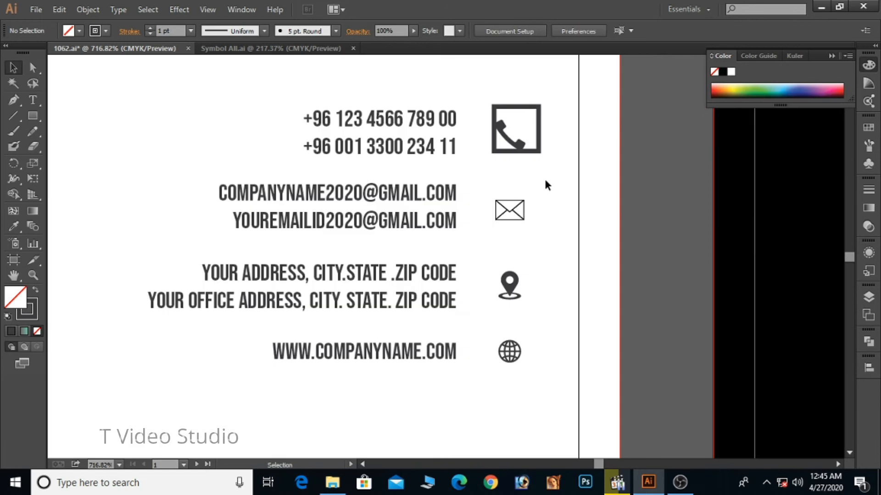
{"action": "left_click", "coordinate": [540, 155]}
{"action": "left_click", "coordinate": [868, 189]}
{"action": "left_click", "coordinate": [785, 197]}
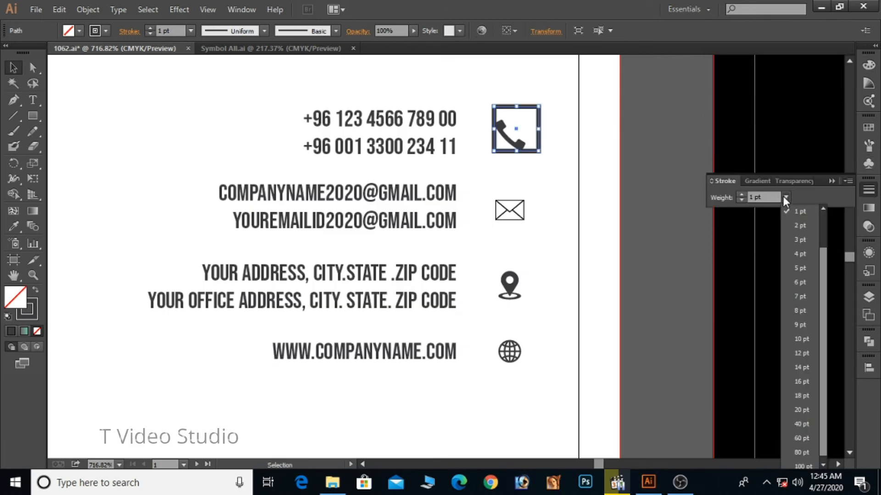
{"action": "left_click_drag", "start_coordinate": [821, 260], "coordinate": [821, 225]}
{"action": "left_click", "coordinate": [812, 224]}
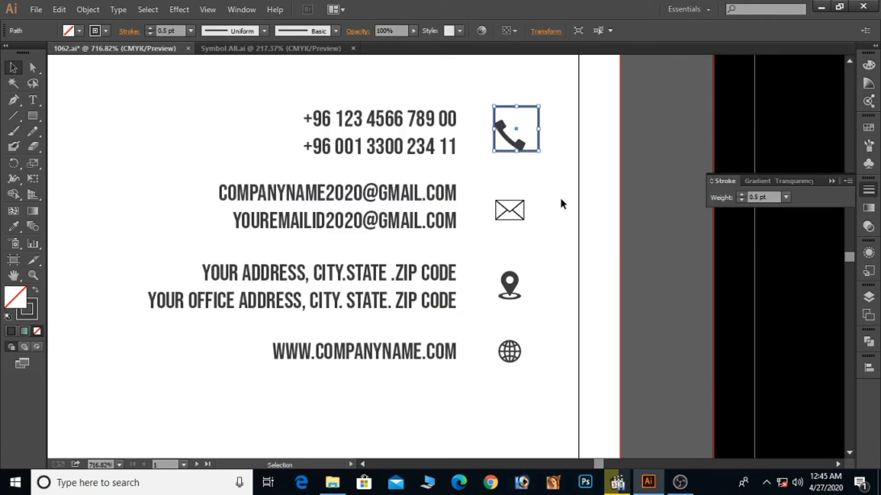
{"action": "left_click", "coordinate": [558, 193]}
Duplicate the phone icon's square straight down around the envelope, location and globe icons.
{"action": "left_click_drag", "start_coordinate": [518, 149], "coordinate": [548, 227]}
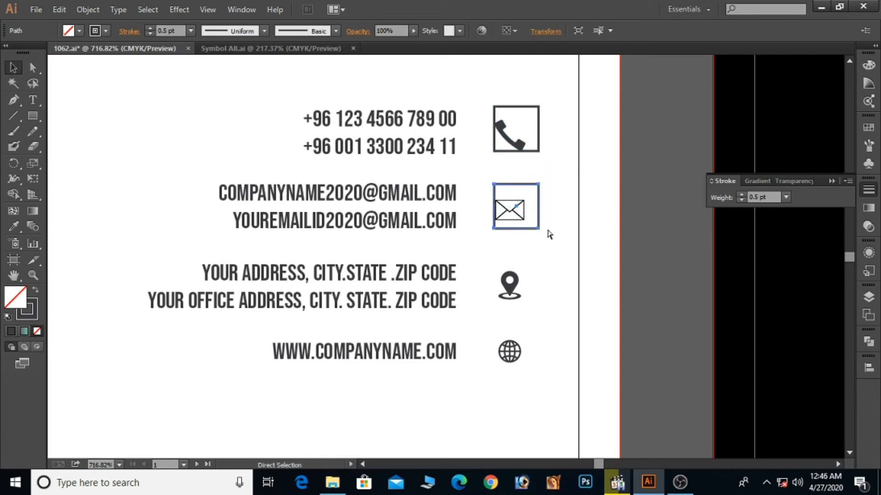
{"action": "key", "text": "ctrl+d"}
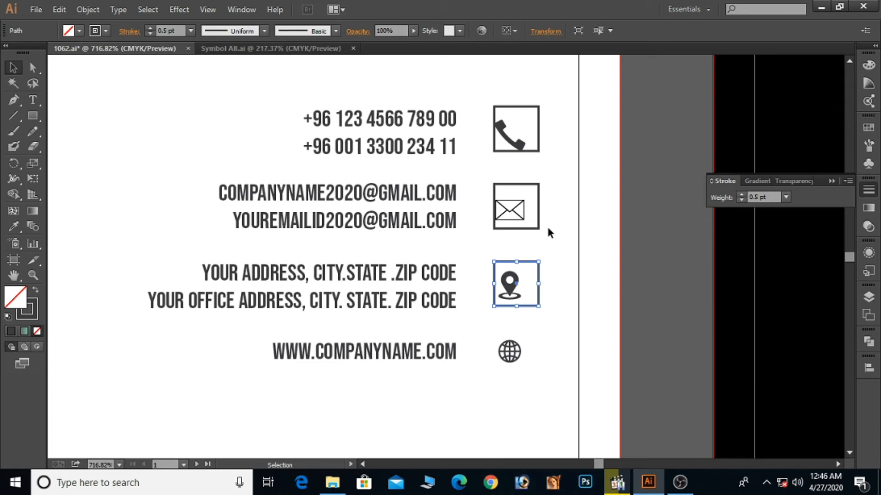
{"action": "left_click_drag", "start_coordinate": [540, 288], "coordinate": [546, 345]}
Nudge the four contact icons toward the centers of their squares.
{"action": "left_click", "coordinate": [512, 144]}
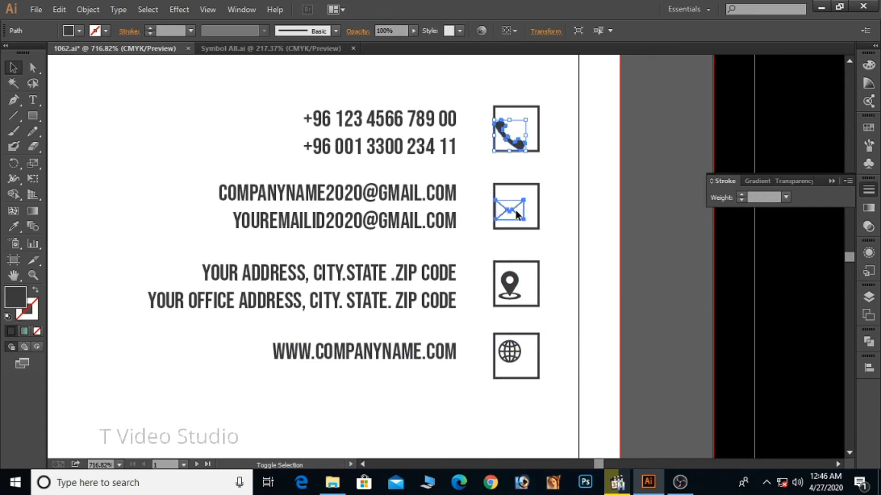
{"action": "left_click", "coordinate": [510, 208], "text": "shift"}
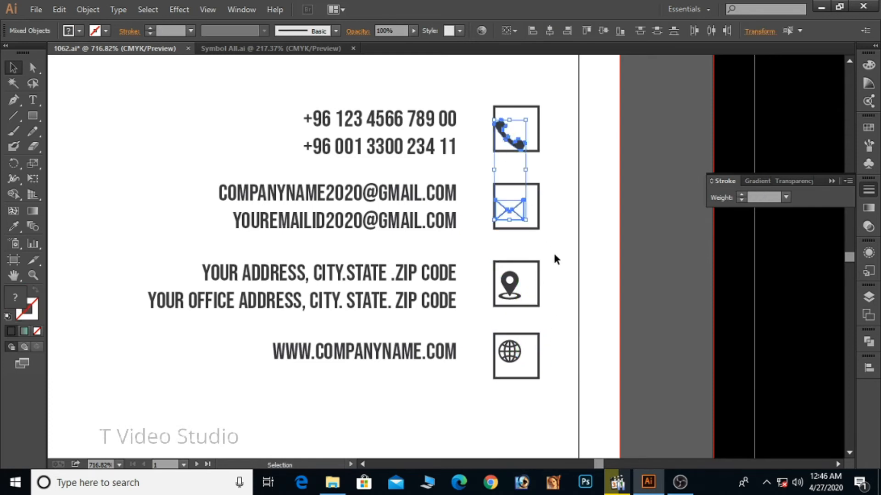
{"action": "left_click", "coordinate": [510, 280]}
{"action": "left_click", "coordinate": [508, 351], "text": "shift"}
{"action": "key", "text": "Right"}
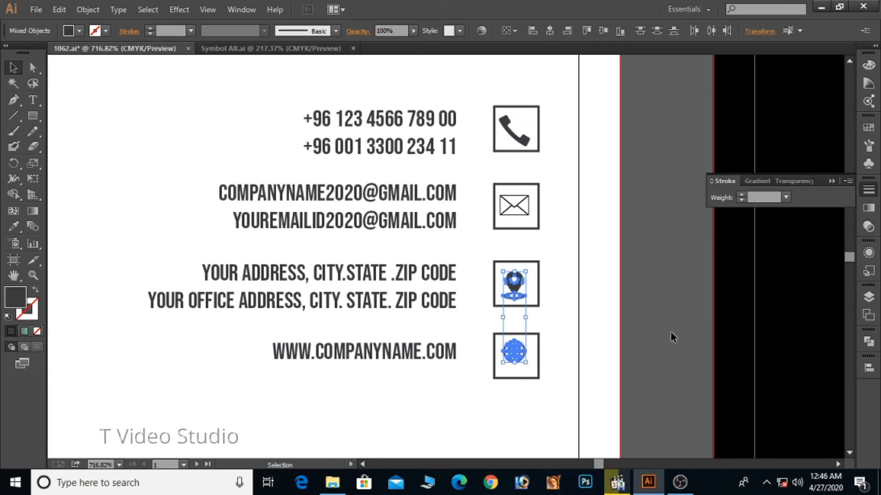
{"action": "left_click", "coordinate": [577, 305]}
{"action": "left_click", "coordinate": [518, 286]}
{"action": "key", "text": "Left"}
{"action": "left_click", "coordinate": [559, 292]}
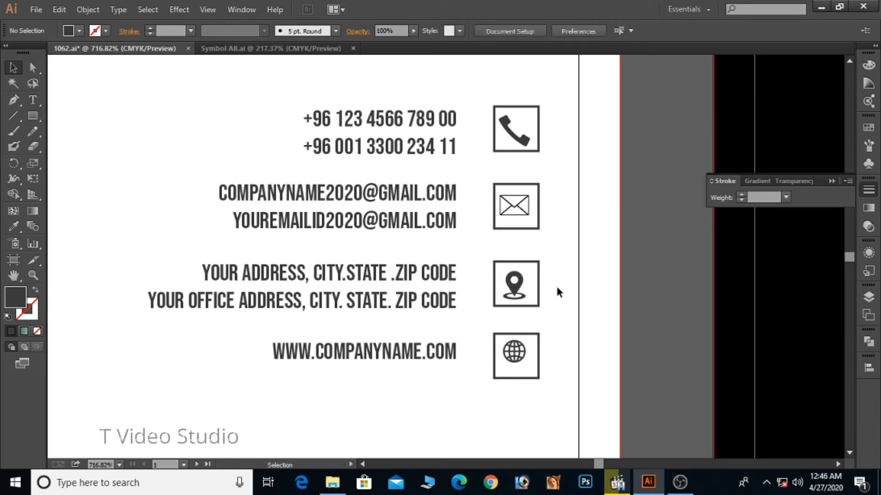
Align each of the four contact icons with its square on horizontal and vertical centers.
{"action": "left_click", "coordinate": [538, 138]}
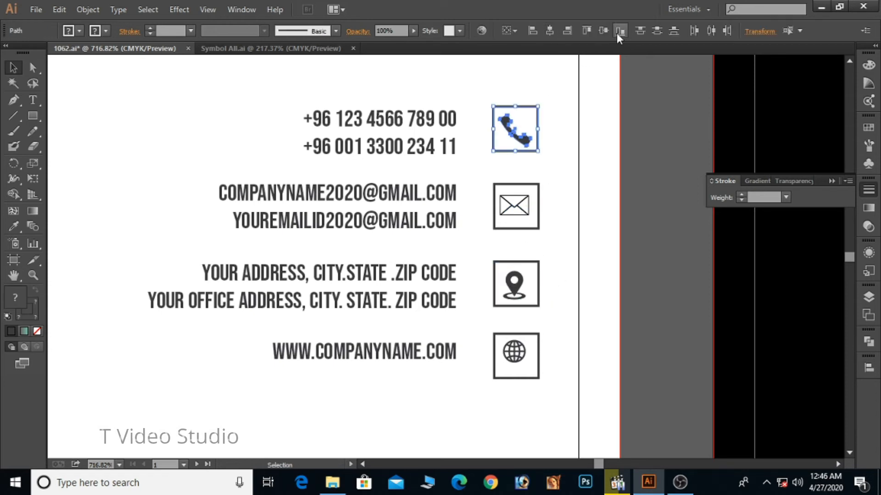
{"action": "left_click", "coordinate": [570, 197]}
{"action": "left_click", "coordinate": [539, 228]}
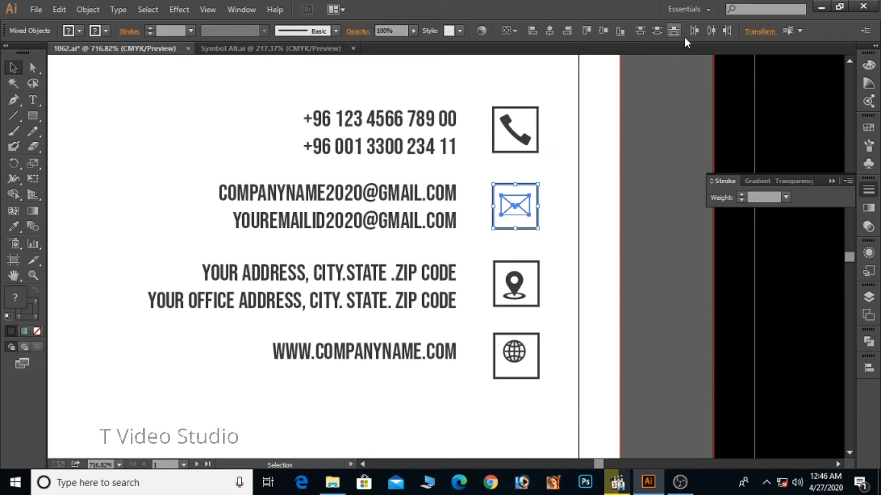
{"action": "left_click", "coordinate": [604, 30]}
{"action": "left_click", "coordinate": [510, 262]}
{"action": "left_click", "coordinate": [550, 31]}
{"action": "left_click", "coordinate": [604, 31]}
{"action": "left_click_drag", "start_coordinate": [499, 333], "coordinate": [538, 368]}
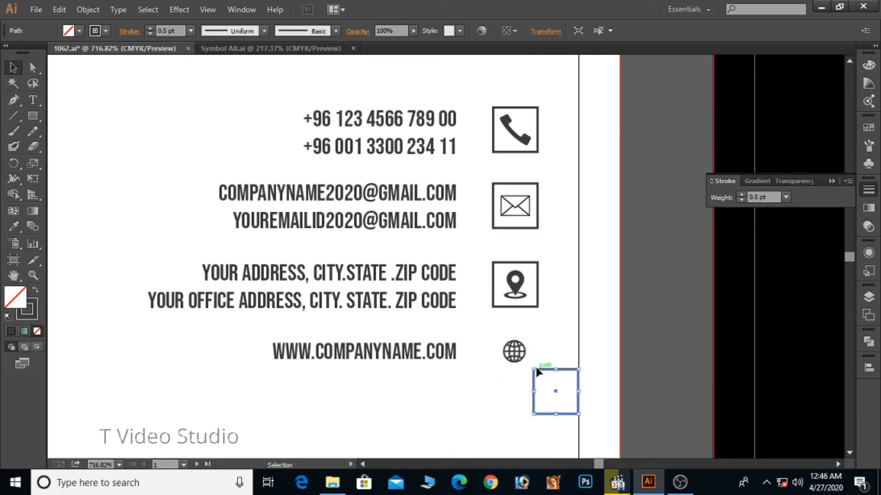
{"action": "key", "text": "ctrl+z"}
{"action": "left_click", "coordinate": [549, 30]}
Group each contact icon with its surrounding square.
{"action": "left_click", "coordinate": [563, 96]}
{"action": "left_click_drag", "start_coordinate": [535, 137], "coordinate": [494, 235]}
{"action": "key", "text": "ctrl+g"}
{"action": "key", "text": "ctrl+g"}
{"action": "left_click_drag", "start_coordinate": [558, 236], "coordinate": [500, 306]}
{"action": "key", "text": "ctrl+g"}
{"action": "left_click_drag", "start_coordinate": [548, 328], "coordinate": [502, 370]}
{"action": "key", "text": "ctrl+g"}
{"action": "left_click", "coordinate": [555, 300]}
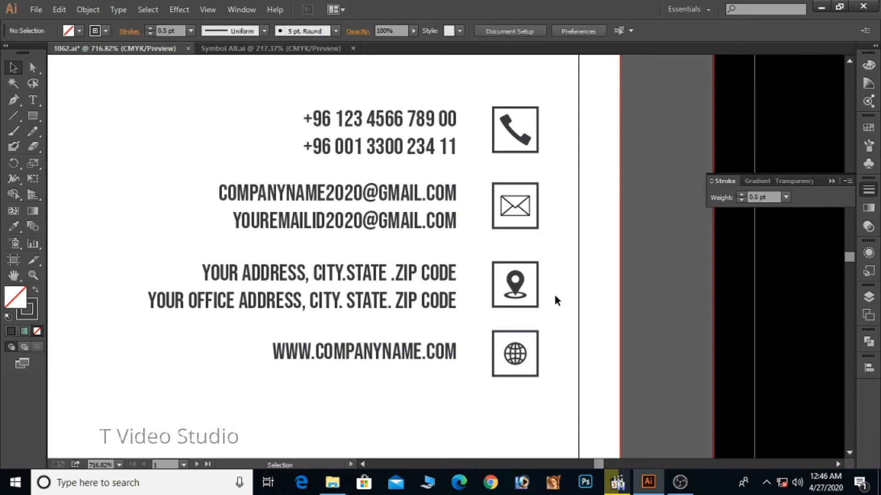
Distribute the four boxed contact icons with even vertical spacing.
{"action": "left_click_drag", "start_coordinate": [501, 80], "coordinate": [572, 344]}
{"action": "left_click", "coordinate": [600, 207]}
{"action": "left_click", "coordinate": [654, 29]}
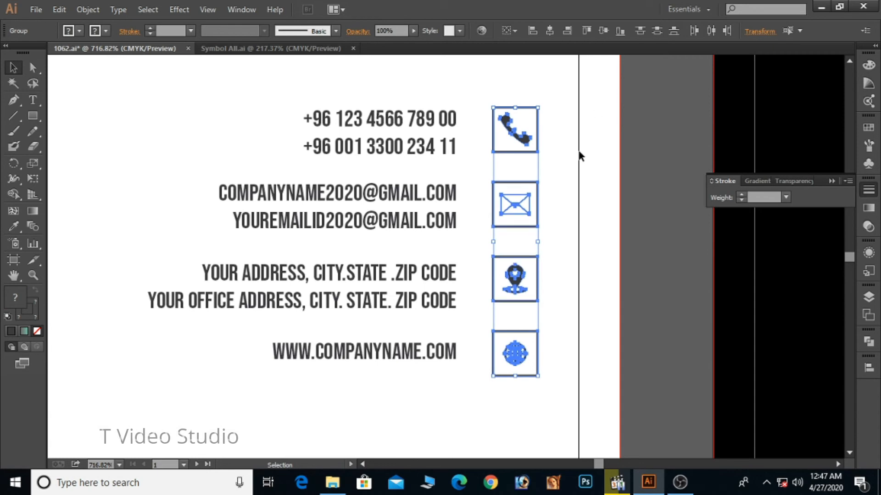
{"action": "left_click", "coordinate": [577, 148]}
Nudge the boxed contact icons slightly left toward their text and shift the QR code slightly up and to the right.
{"action": "left_click", "coordinate": [461, 189], "text": "ctrl+alt"}
{"action": "left_click", "coordinate": [461, 188], "text": "ctrl+alt"}
{"action": "left_click", "coordinate": [461, 187], "text": "ctrl+alt"}
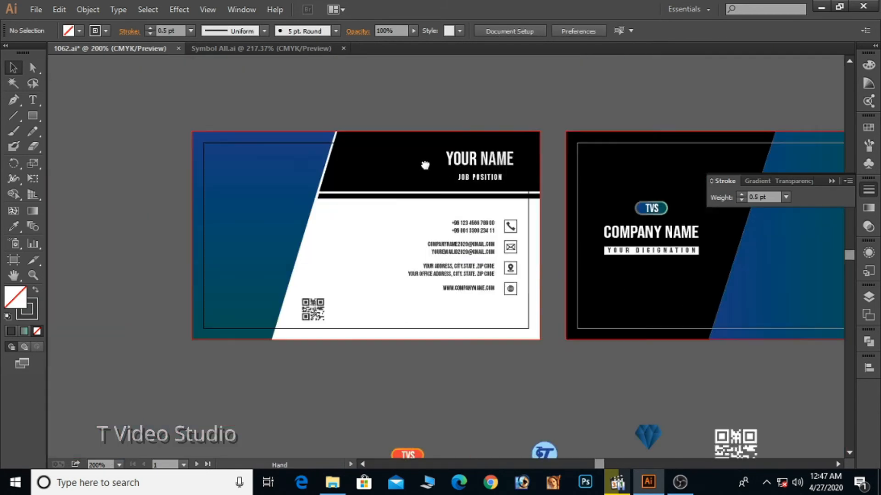
{"action": "left_click_drag", "start_coordinate": [466, 161], "coordinate": [454, 268]}
{"action": "key", "text": "Left"}
{"action": "key", "text": "Left"}
{"action": "left_click", "coordinate": [456, 273]}
{"action": "left_click_drag", "start_coordinate": [260, 264], "coordinate": [266, 260]}
{"action": "left_click", "coordinate": [314, 254]}
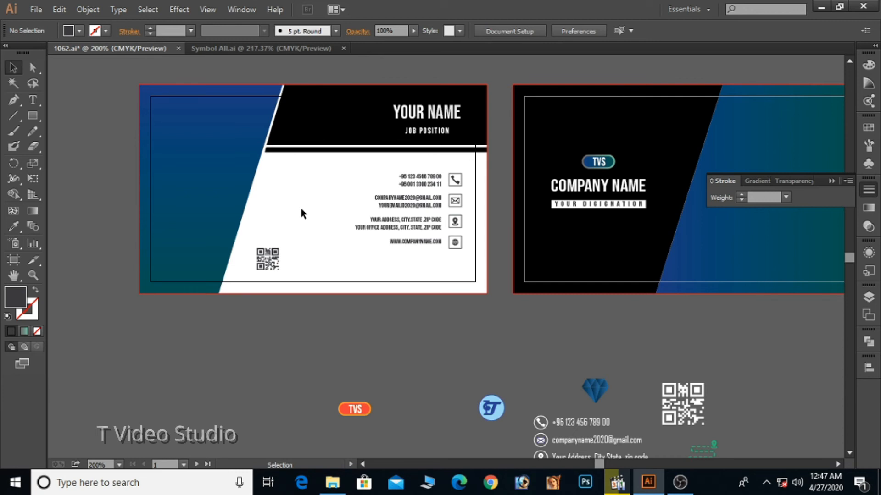
Copy the TVS logo from the black card onto the upper part of the front card's blue panel.
{"action": "left_click_drag", "start_coordinate": [395, 302], "coordinate": [337, 297]}
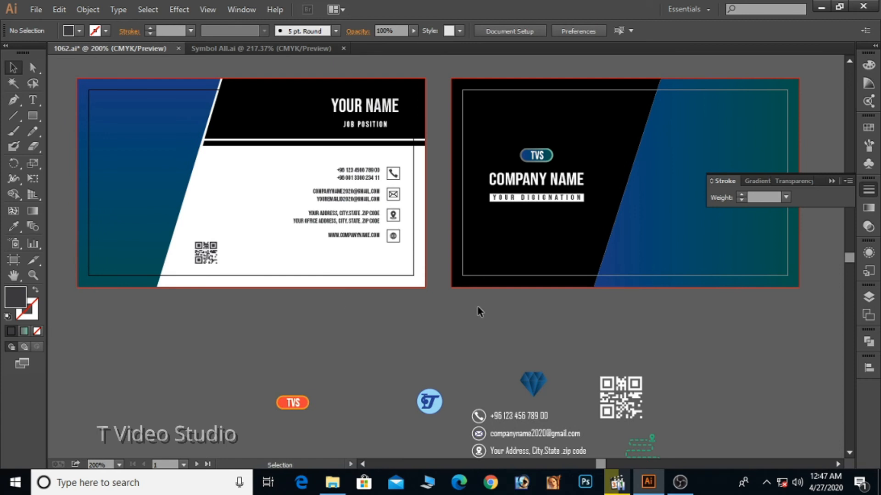
{"action": "scroll", "coordinate": [541, 340], "scroll_direction": "down", "scroll_amount": 1}
{"action": "left_click", "coordinate": [537, 125]}
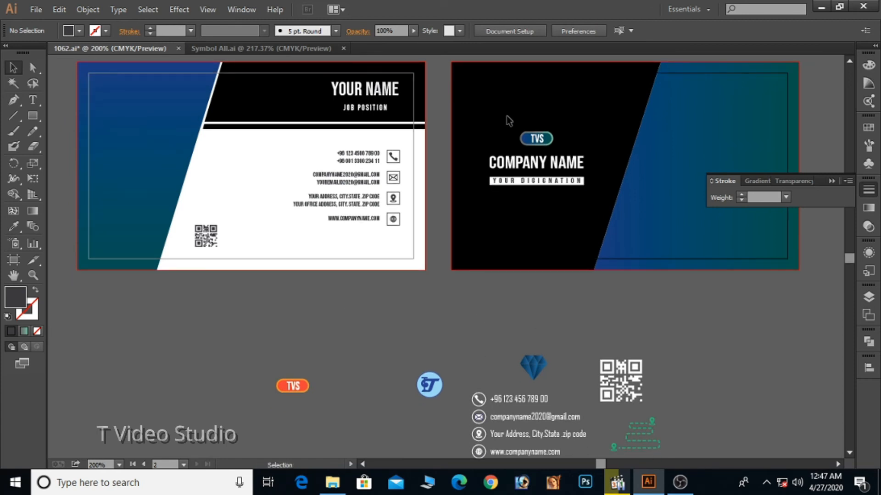
{"action": "left_click_drag", "start_coordinate": [507, 116], "coordinate": [555, 155]}
{"action": "left_click_drag", "start_coordinate": [553, 156], "coordinate": [556, 153]}
{"action": "key", "text": "ctrl+z"}
{"action": "mouse_move", "coordinate": [521, 114]}
{"action": "left_mouse_down"}
{"action": "mouse_move", "coordinate": [557, 152]}
{"action": "mouse_move", "coordinate": [529, 137]}
{"action": "mouse_move", "coordinate": [128, 107]}
{"action": "left_mouse_up"}
{"action": "left_click", "coordinate": [227, 170]}
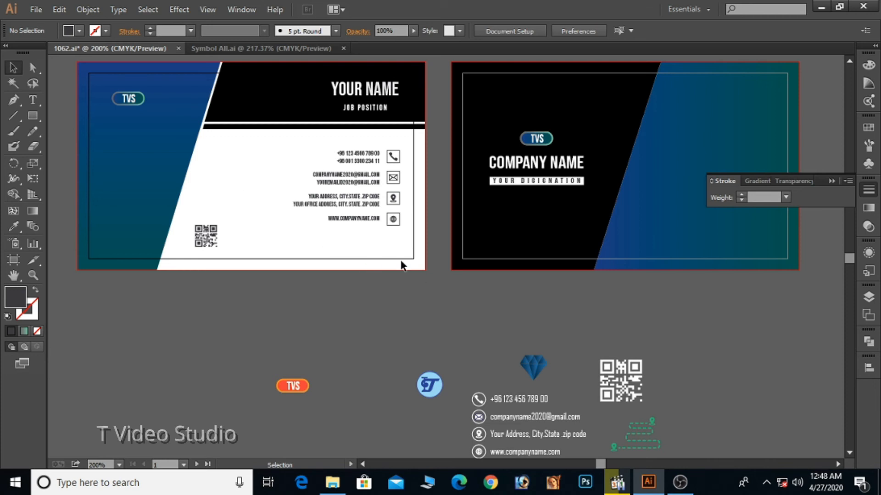
Copy the company name and tagline group onto the front card and scale it down at the bottom of the blue panel.
{"action": "left_click_drag", "start_coordinate": [547, 164], "coordinate": [160, 147]}
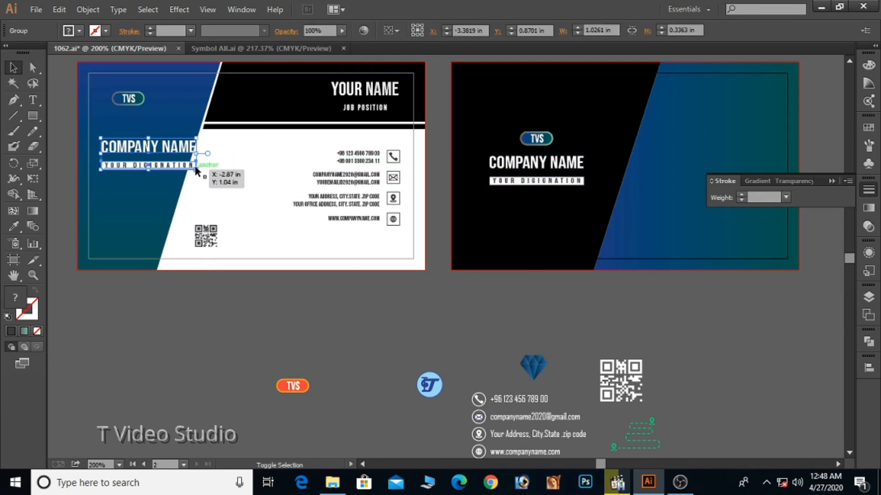
{"action": "left_click_drag", "start_coordinate": [196, 168], "coordinate": [133, 243]}
{"action": "left_click", "coordinate": [197, 352]}
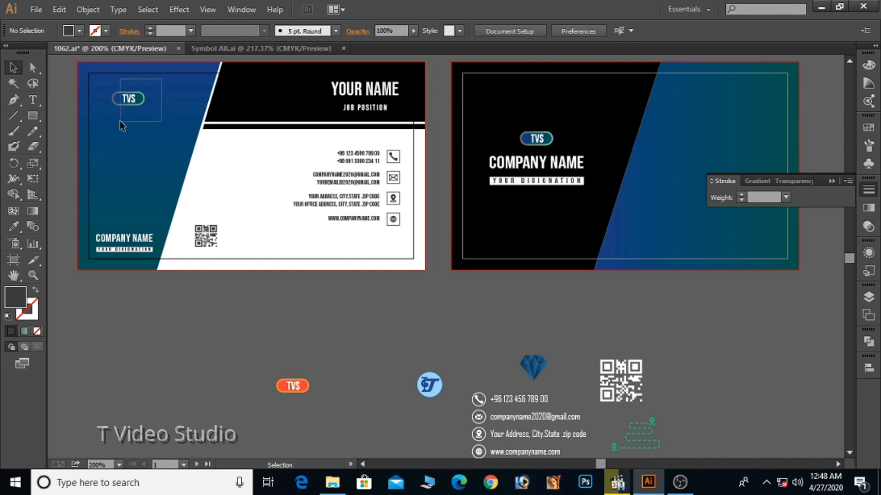
Nudge the front card's TVS logo slightly up and left, and save the document.
{"action": "left_click_drag", "start_coordinate": [120, 122], "coordinate": [120, 121]}
{"action": "key", "text": "Down"}
{"action": "key", "text": "Down"}
{"action": "key", "text": "Down"}
{"action": "key", "text": "Down"}
{"action": "key", "text": "Up"}
{"action": "key", "text": "Up"}
{"action": "key", "text": "Up"}
{"action": "key", "text": "Up"}
{"action": "key", "text": "Up"}
{"action": "key", "text": "Up"}
{"action": "key", "text": "Up"}
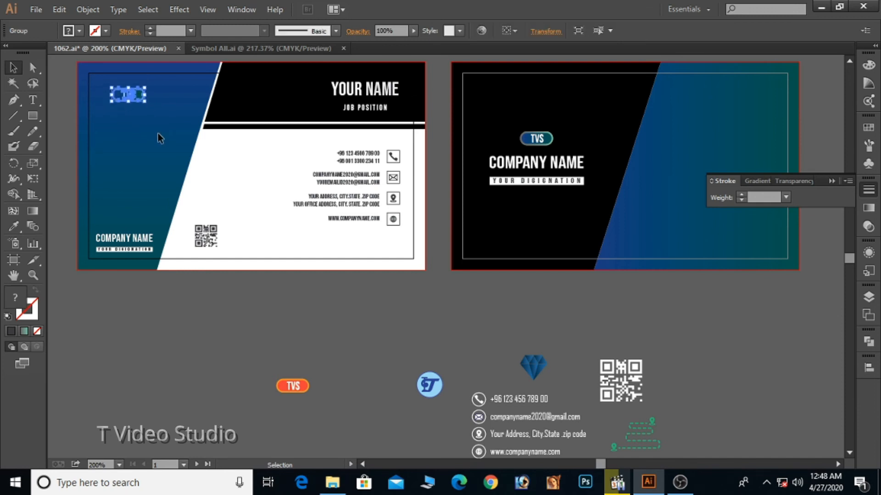
{"action": "left_click", "coordinate": [264, 311]}
{"action": "key", "text": "a"}
{"action": "key", "text": "ctrl+s"}
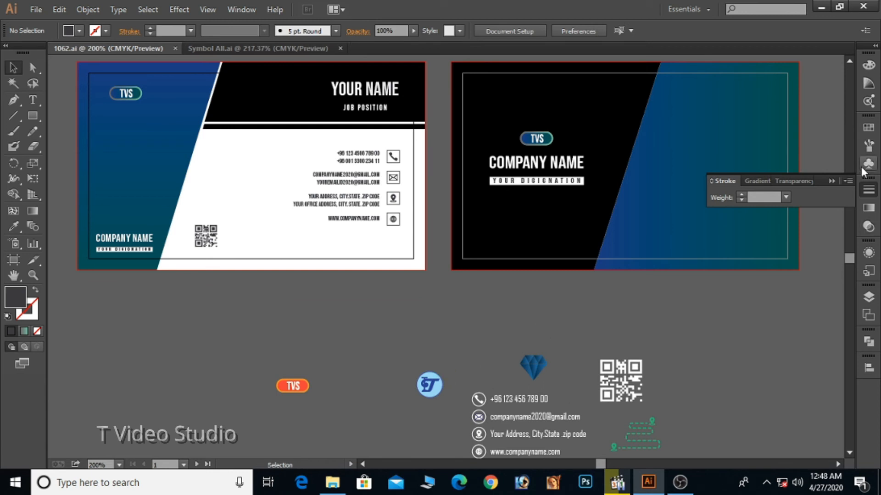
Collapse the Stroke panel and delete all leftover logos, icons, QR code and text below the two cards.
{"action": "left_click", "coordinate": [831, 181]}
{"action": "key", "text": "v"}
{"action": "key", "text": "space"}
{"action": "left_click", "coordinate": [664, 330], "text": "ctrl+alt"}
{"action": "left_click_drag", "start_coordinate": [598, 329], "coordinate": [737, 324]}
{"action": "left_click_drag", "start_coordinate": [227, 250], "coordinate": [681, 410]}
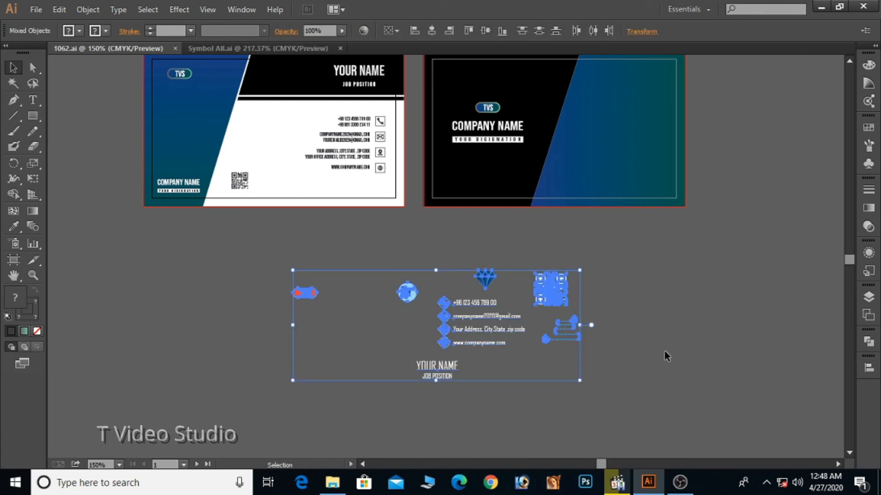
{"action": "key", "text": "Delete"}
{"action": "key", "text": "a"}
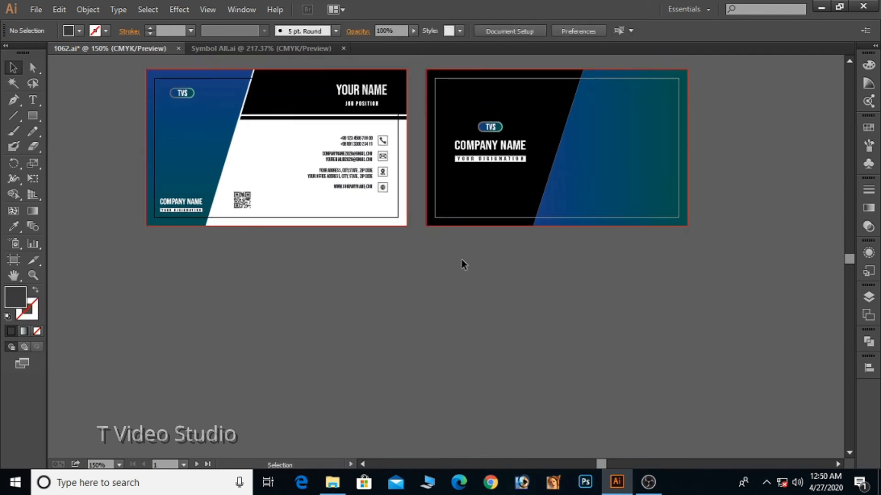
Add a text frame with the paragraph starting "You can customize keyboard shortcuts by assigning keyboard shortcuts" on the back card's blue area.
{"action": "type", "text": "You can customize keyboard shortcuts by assigning keyboard shortcuts (or shortcut keys) to a command, macro, font, style, or frequently used symbol. You can also remove keyboard shortcuts."}
{"action": "left_click_drag", "start_coordinate": [447, 250], "coordinate": [637, 151]}
{"action": "left_click", "coordinate": [493, 270]}
{"action": "left_click_drag", "start_coordinate": [460, 233], "coordinate": [637, 103]}
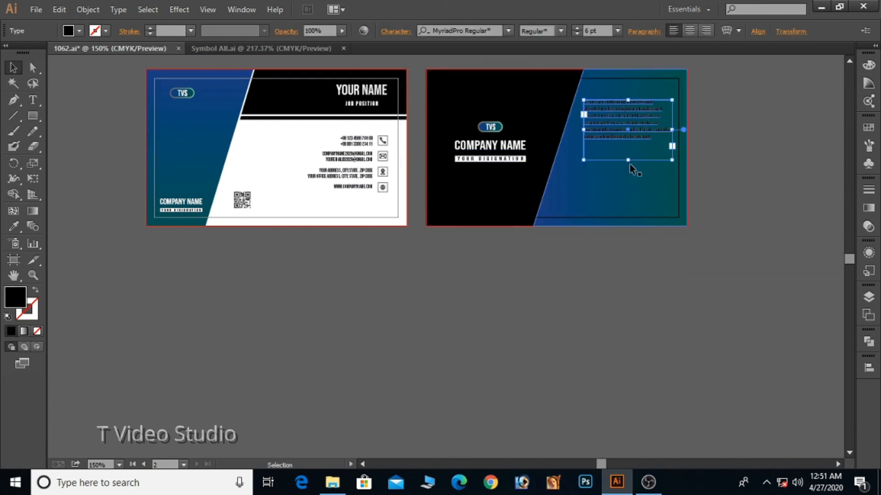
{"action": "double_click", "coordinate": [610, 137]}
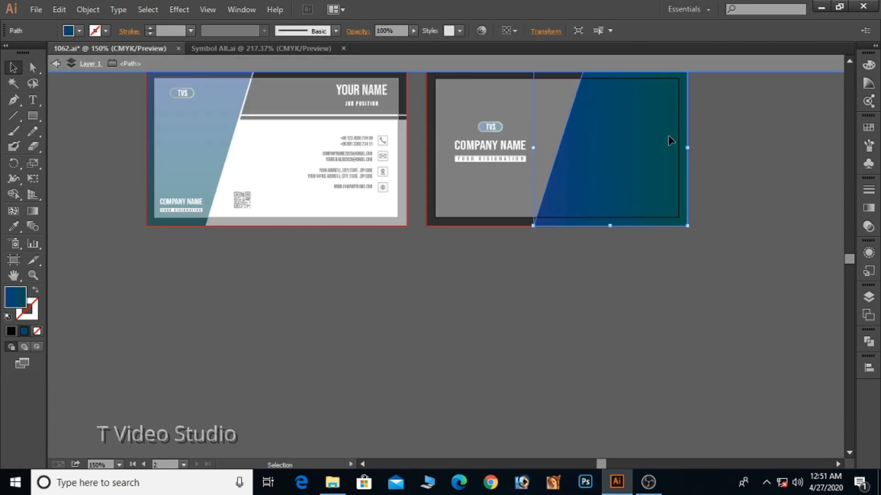
{"action": "double_click", "coordinate": [622, 339]}
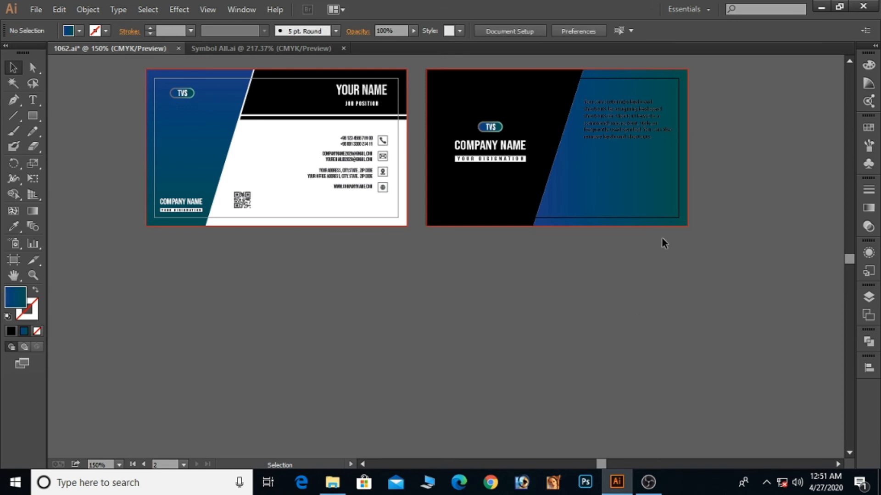
Insert a second copy of the keyboard shortcuts paragraph below the first in the same text frame, separated by blank lines.
{"action": "scroll", "coordinate": [651, 242], "scroll_direction": "up", "scroll_amount": 2}
{"action": "left_click", "coordinate": [624, 161]}
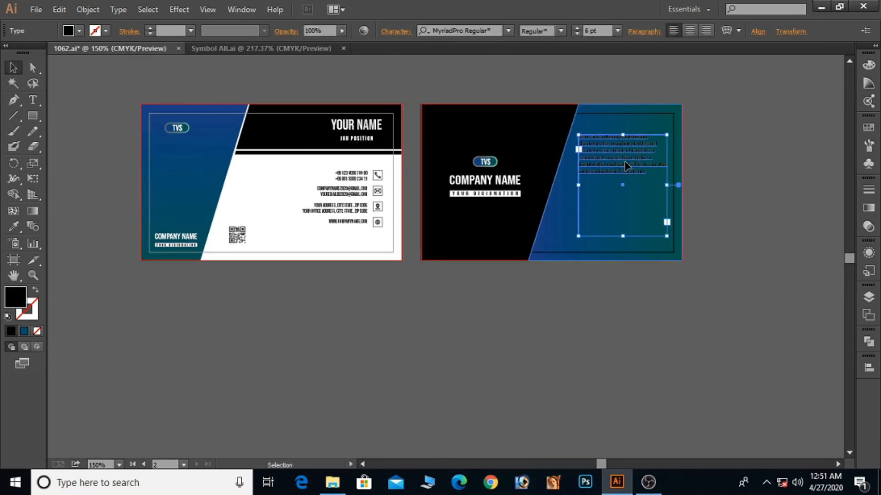
{"action": "double_click", "coordinate": [644, 169]}
{"action": "left_click_drag", "start_coordinate": [646, 171], "coordinate": [577, 136]}
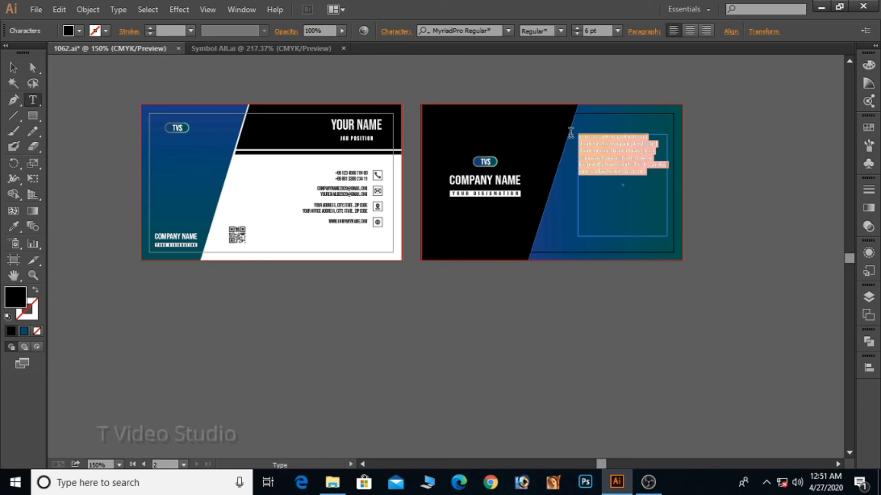
{"action": "left_click", "coordinate": [654, 176]}
{"action": "key", "text": "Return"}
{"action": "key", "text": "Return"}
{"action": "key", "text": "Return"}
{"action": "key", "text": "Return"}
{"action": "key", "text": "ctrl+v"}
{"action": "key", "text": "Escape"}
{"action": "double_click", "coordinate": [622, 183]}
{"action": "double_click", "coordinate": [647, 344]}
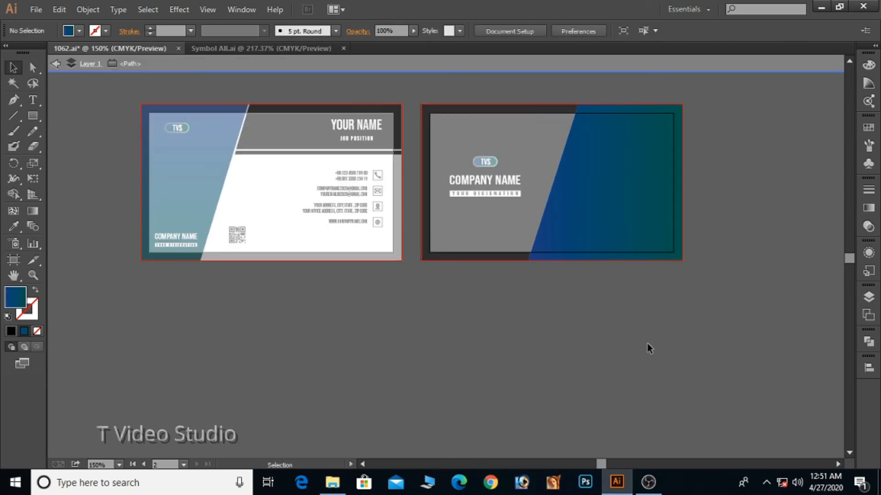
Right-align the paragraphs on the back card and nudge their text frame slightly left.
{"action": "key", "text": "ctrl+space"}
{"action": "left_click_drag", "start_coordinate": [514, 91], "coordinate": [713, 309]}
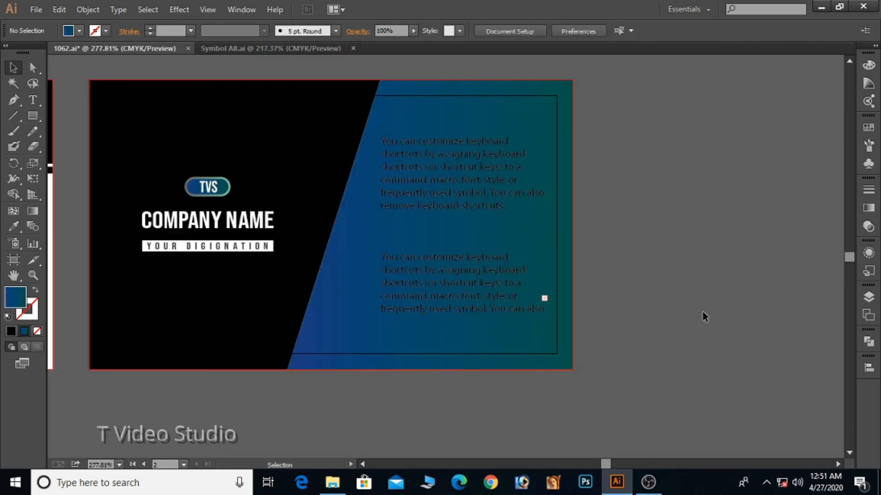
{"action": "left_click", "coordinate": [473, 209]}
{"action": "key", "text": "Left"}
{"action": "key", "text": "Left"}
{"action": "key", "text": "Left"}
{"action": "key", "text": "Left"}
{"action": "key", "text": "Left"}
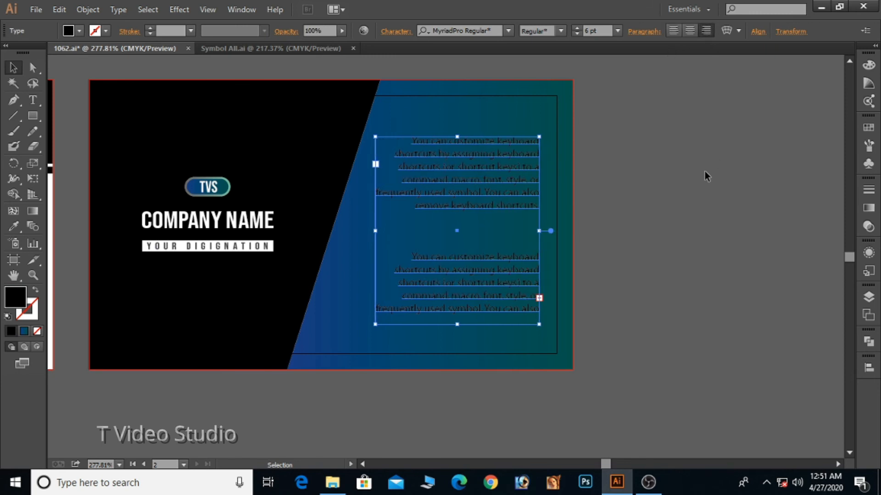
Set the paragraph text to Arial at 5 pt.
{"action": "left_click", "coordinate": [578, 34]}
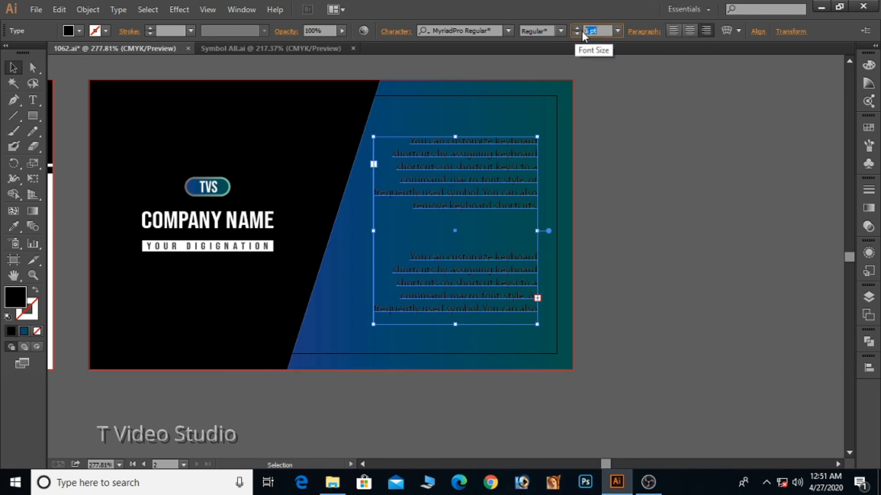
{"action": "left_click", "coordinate": [472, 31]}
{"action": "type", "text": "ari"}
{"action": "key", "text": "Down"}
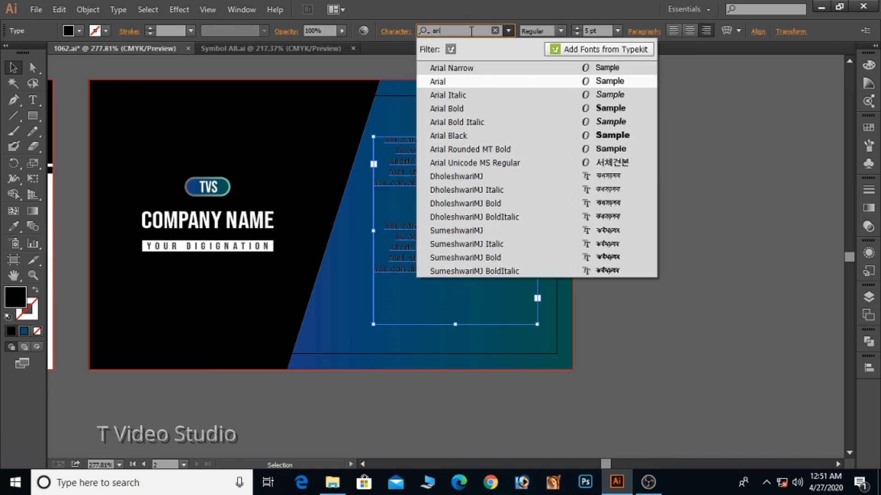
{"action": "key", "text": "Return"}
Fill the paragraph text with white and nudge its frame slightly right and up.
{"action": "left_click", "coordinate": [78, 32]}
{"action": "left_click", "coordinate": [25, 53]}
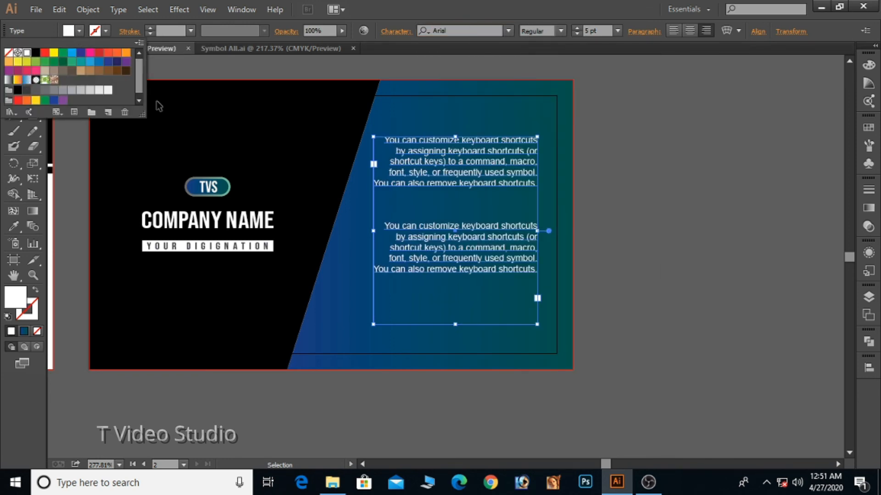
{"action": "left_click", "coordinate": [798, 233]}
{"action": "left_click", "coordinate": [706, 199]}
{"action": "left_click", "coordinate": [521, 186]}
{"action": "key", "text": "Right"}
{"action": "key", "text": "Up"}
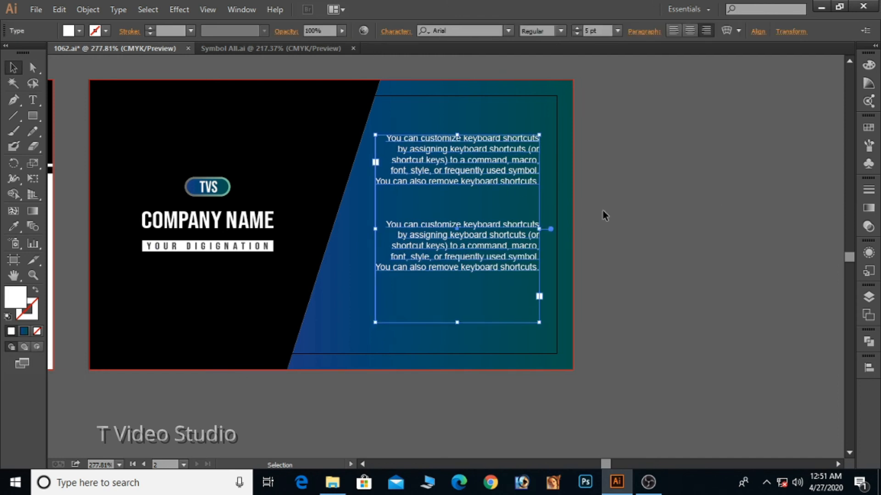
{"action": "key", "text": "Right"}
{"action": "left_click", "coordinate": [603, 210]}
Break the first paragraph after "shortcut keys)" with blank lines and remove one blank line above the last paragraph.
{"action": "double_click", "coordinate": [528, 171]}
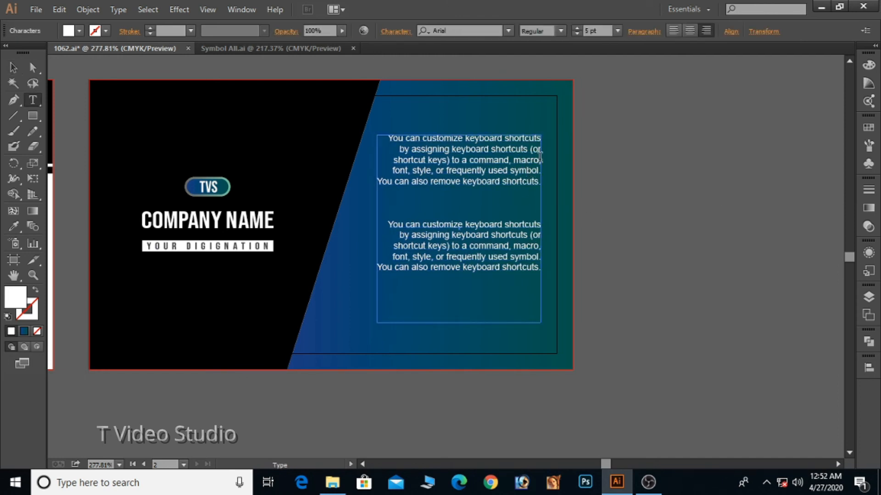
{"action": "left_click", "coordinate": [452, 160]}
{"action": "key", "text": "Return"}
{"action": "key", "text": "Return"}
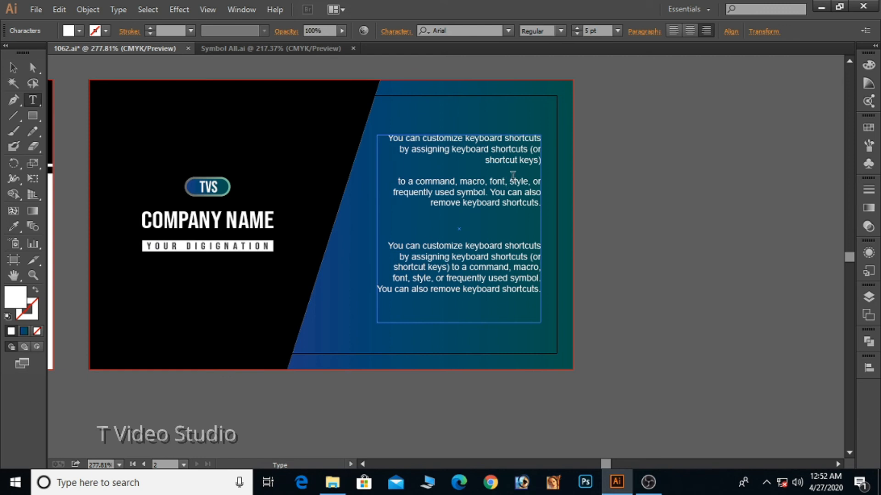
{"action": "key", "text": "Return"}
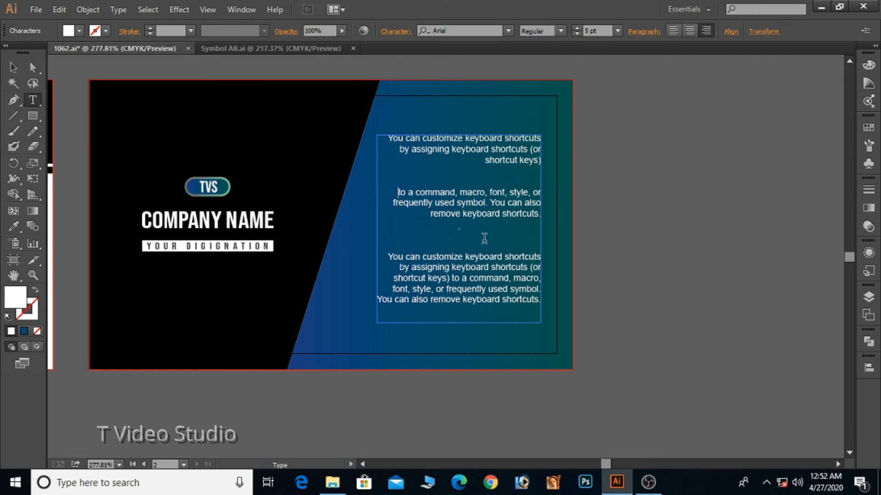
{"action": "left_click", "coordinate": [484, 238]}
{"action": "key", "text": "BackSpace"}
{"action": "left_click", "coordinate": [13, 68]}
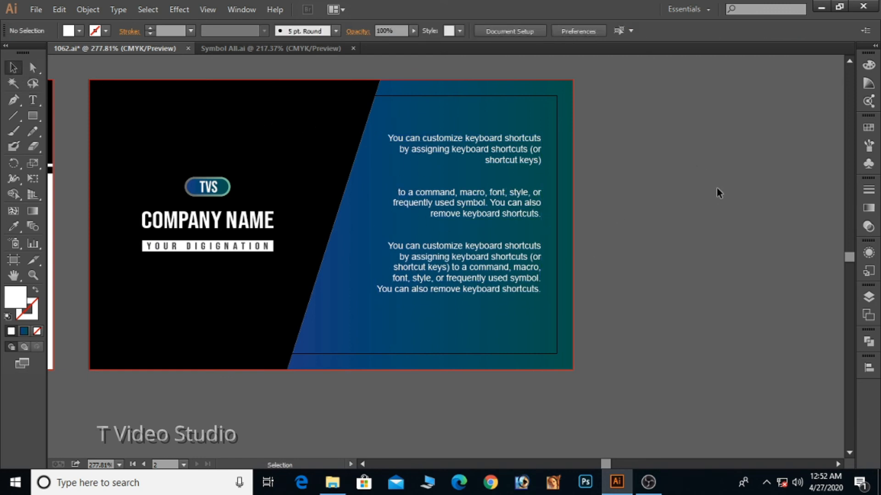
Set the paragraph text size to 4.5 pt and fine-tune the frame's position on the blue area.
{"action": "key", "text": "Right"}
{"action": "key", "text": "Down"}
{"action": "left_click", "coordinate": [596, 31]}
{"action": "type", "text": "4."}
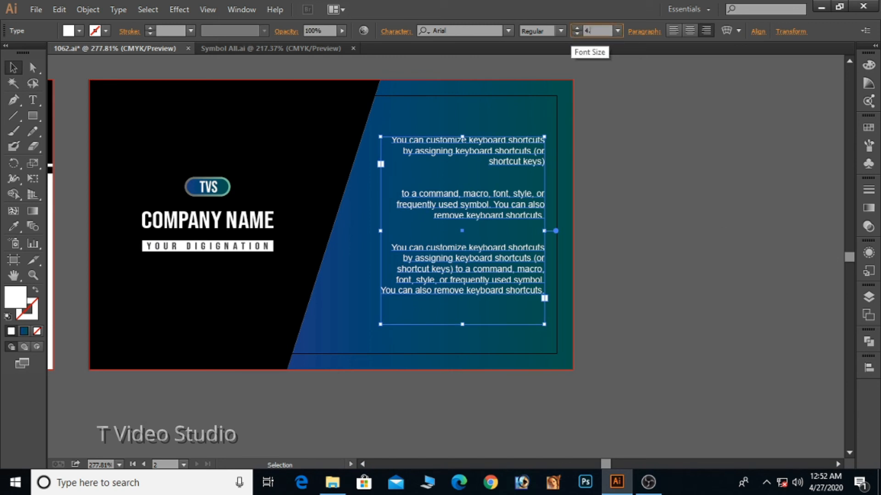
{"action": "type", "text": "5"}
{"action": "key", "text": "Return"}
{"action": "left_click", "coordinate": [683, 283]}
{"action": "left_click", "coordinate": [489, 211]}
{"action": "key", "text": "Left"}
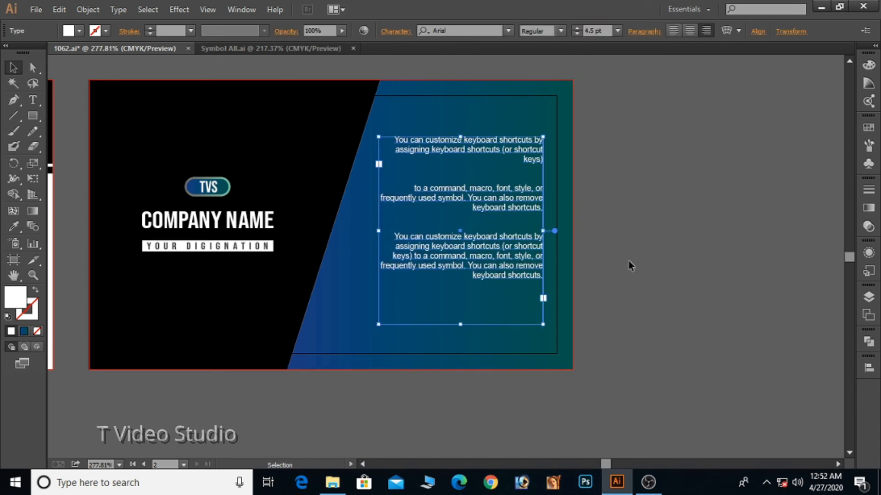
{"action": "left_click", "coordinate": [644, 257]}
Justify the paragraphs with the last line aligned right.
{"action": "left_click", "coordinate": [514, 274]}
{"action": "left_click", "coordinate": [650, 32]}
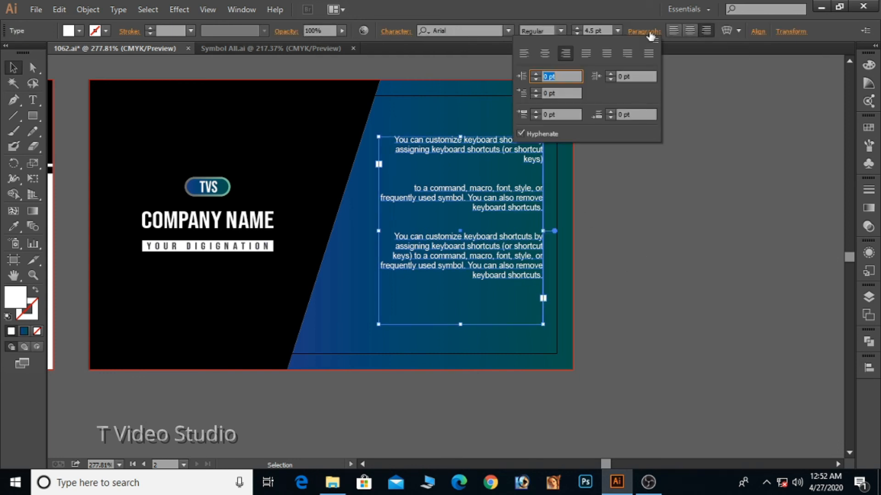
{"action": "left_click", "coordinate": [626, 57]}
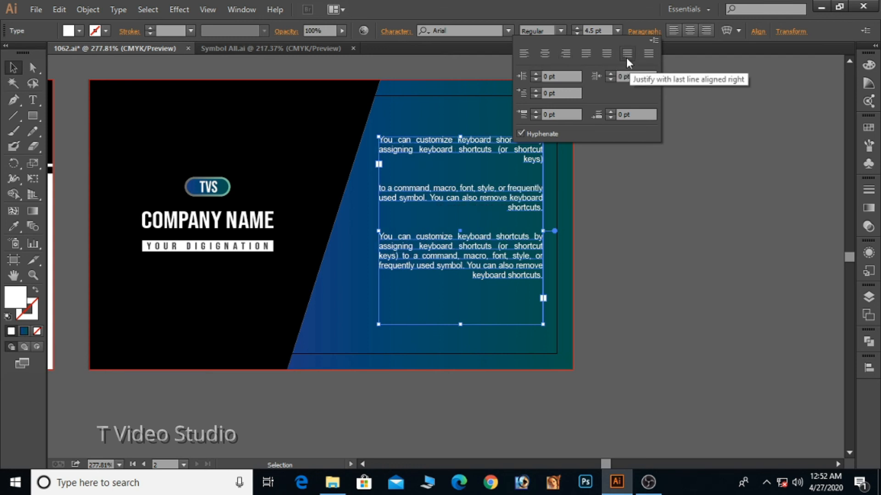
{"action": "left_click", "coordinate": [679, 278]}
Nudge the justified text frame down on the back card's blue area.
{"action": "left_click", "coordinate": [503, 263]}
{"action": "key", "text": "Down"}
{"action": "key", "text": "Down"}
{"action": "key", "text": "Down"}
{"action": "key", "text": "Down"}
{"action": "key", "text": "Down"}
{"action": "left_click", "coordinate": [625, 257]}
Bring both finished card sides into view and save the document.
{"action": "left_click", "coordinate": [494, 234], "text": "ctrl+alt"}
{"action": "left_click", "coordinate": [493, 234], "text": "ctrl+alt"}
{"action": "left_click_drag", "start_coordinate": [361, 291], "coordinate": [577, 285]}
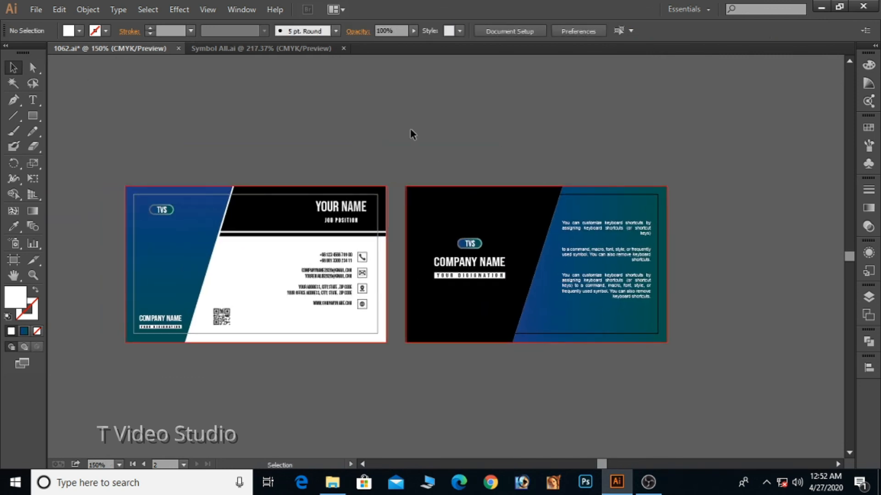
{"action": "left_click_drag", "start_coordinate": [431, 195], "coordinate": [466, 197]}
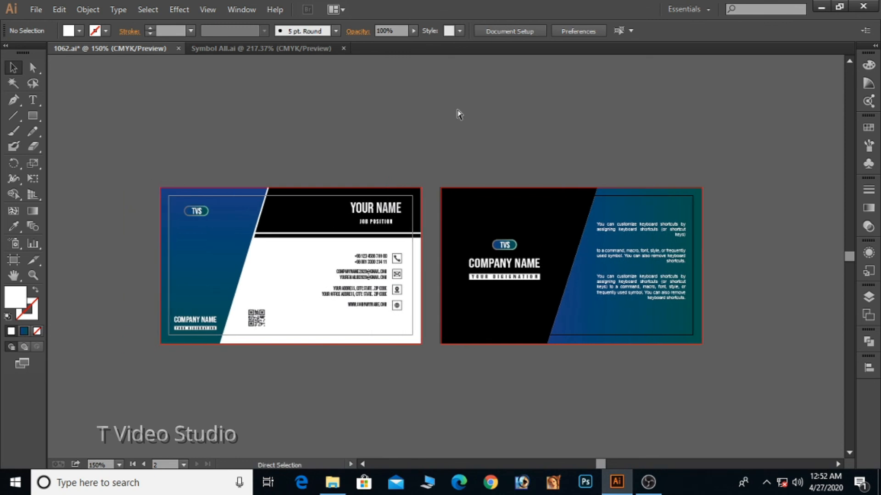
{"action": "key", "text": "ctrl+s"}
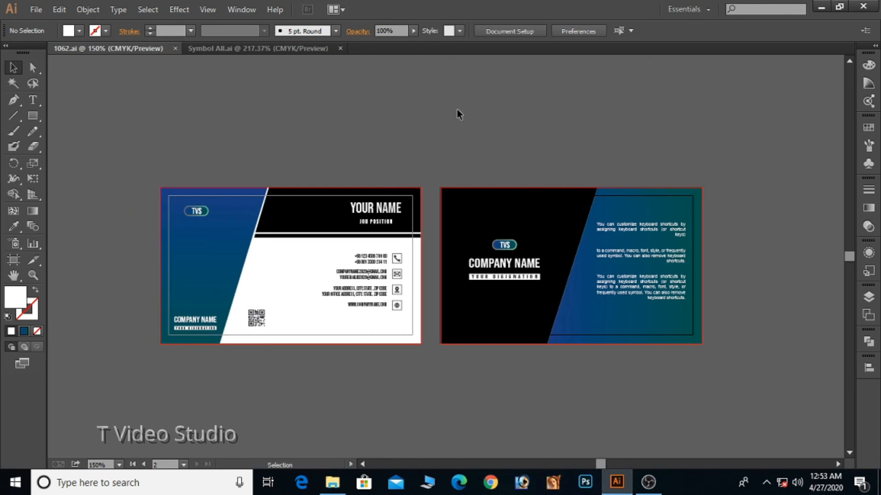
Unlock all artwork and place a duplicate of both card sides directly below the originals.
{"action": "key", "text": "space"}
{"action": "left_click_drag", "start_coordinate": [465, 341], "coordinate": [461, 337]}
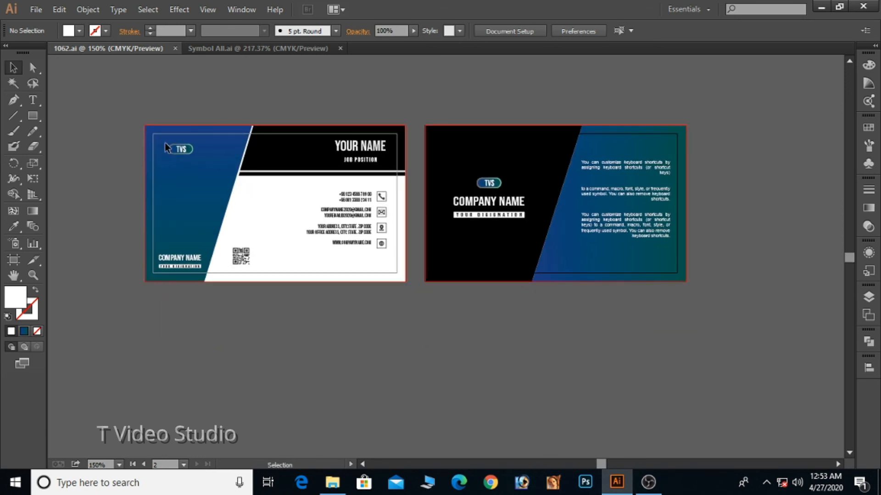
{"action": "key", "text": "ctrl+alt+2"}
{"action": "left_click", "coordinate": [96, 85]}
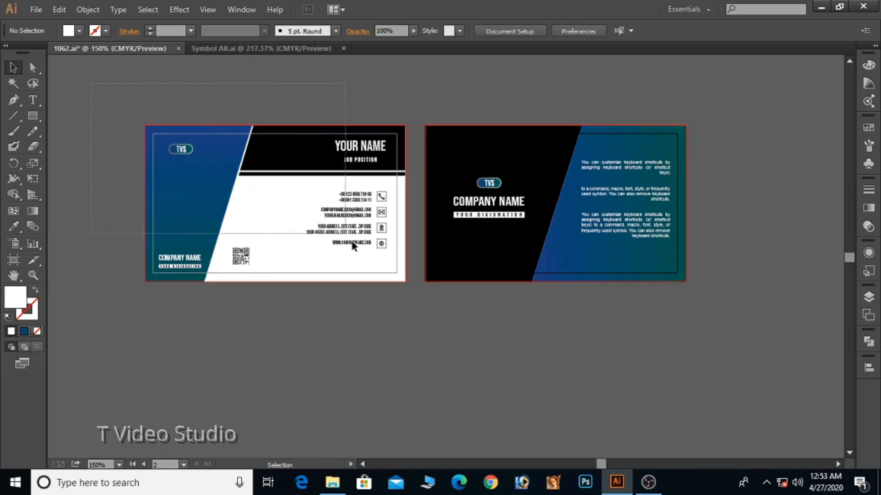
{"action": "left_click_drag", "start_coordinate": [354, 247], "coordinate": [678, 224]}
{"action": "left_click_drag", "start_coordinate": [627, 144], "coordinate": [628, 350]}
{"action": "left_click_drag", "start_coordinate": [546, 365], "coordinate": [521, 300]}
{"action": "left_click", "coordinate": [736, 239]}
{"action": "left_click_drag", "start_coordinate": [745, 275], "coordinate": [763, 272]}
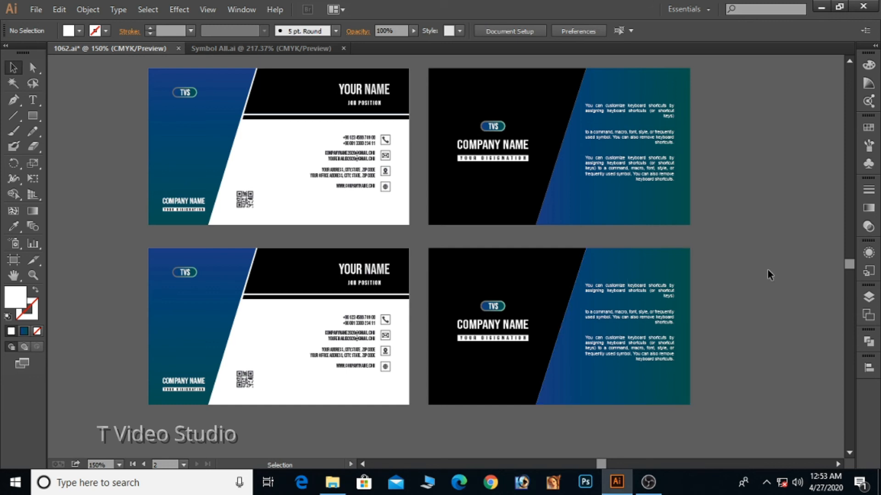
Fill the slanted blue gradient shapes on the duplicated front and back cards with solid red.
{"action": "left_click", "coordinate": [681, 261]}
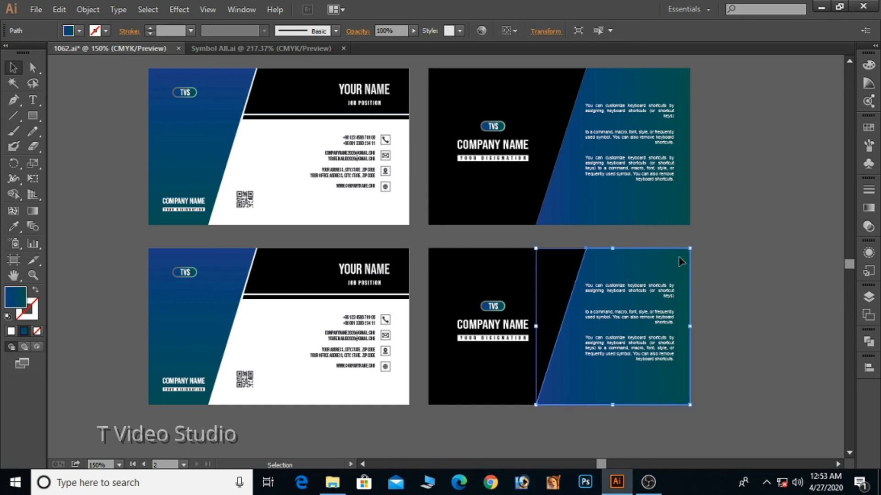
{"action": "left_click", "coordinate": [79, 31]}
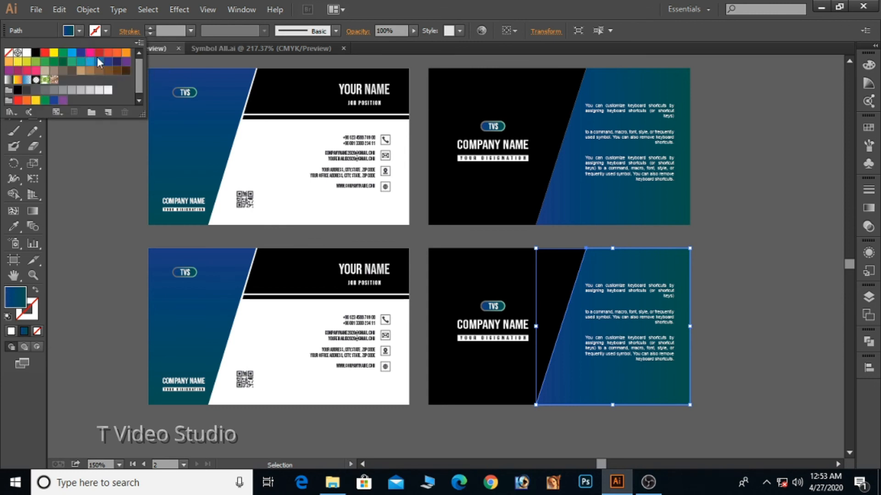
{"action": "left_click", "coordinate": [44, 53]}
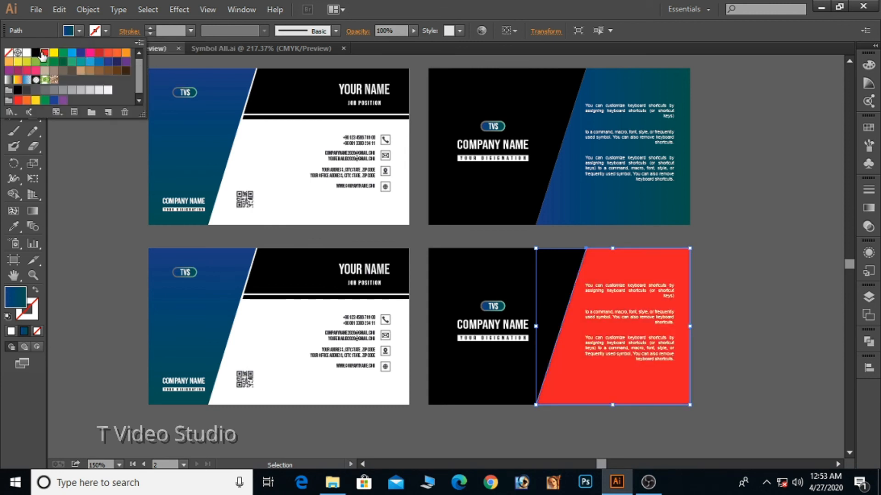
{"action": "left_click", "coordinate": [219, 344]}
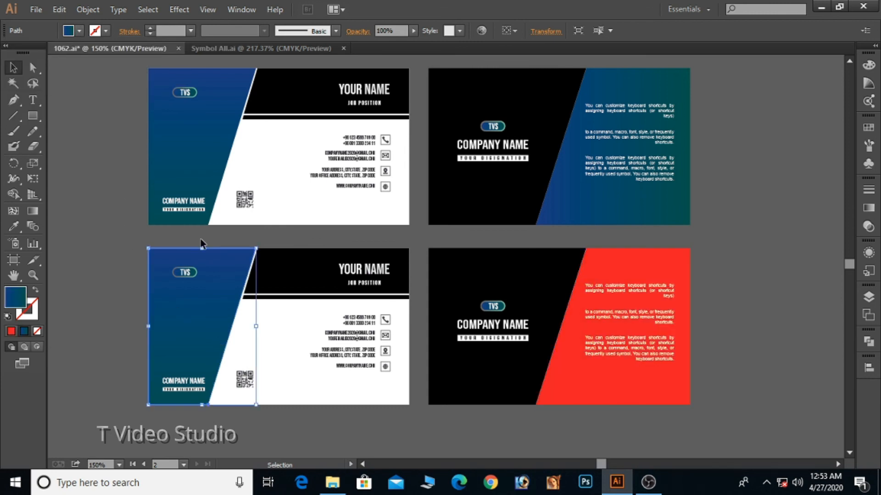
{"action": "left_click", "coordinate": [80, 31]}
{"action": "left_click", "coordinate": [44, 53]}
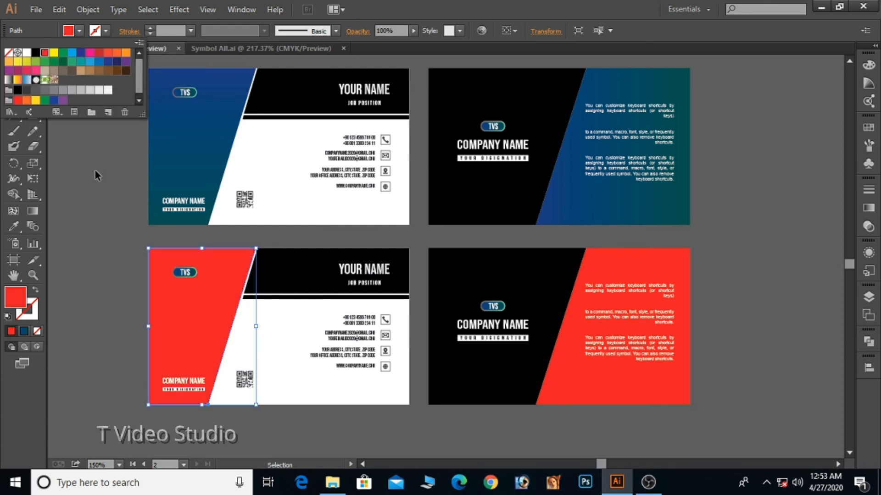
{"action": "left_click", "coordinate": [774, 216]}
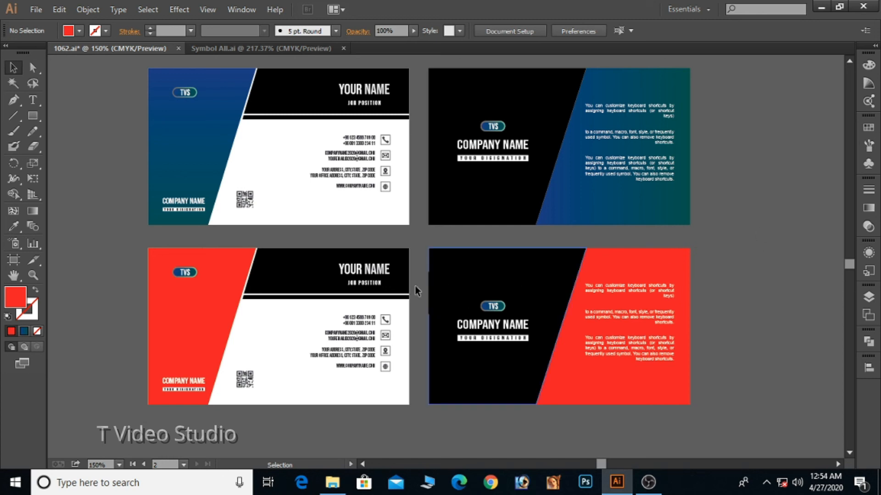
Ungroup the TVS badge on the red front card and fill its outer ring with white.
{"action": "left_click_drag", "start_coordinate": [245, 300], "coordinate": [245, 300]}
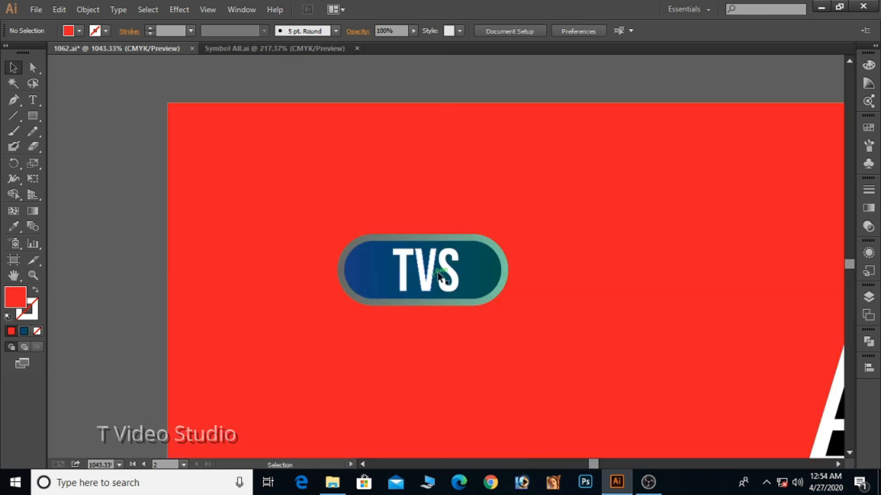
{"action": "right_click", "coordinate": [451, 250]}
{"action": "left_click", "coordinate": [486, 326]}
{"action": "left_click", "coordinate": [502, 257]}
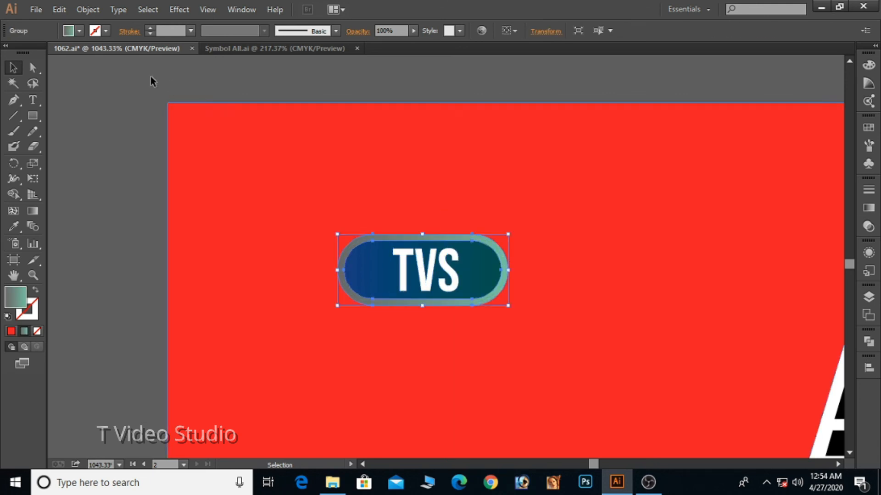
{"action": "left_click", "coordinate": [80, 31]}
{"action": "left_click", "coordinate": [23, 54]}
Try a black fill on the badge's outer ring and return it to white.
{"action": "left_click", "coordinate": [382, 280]}
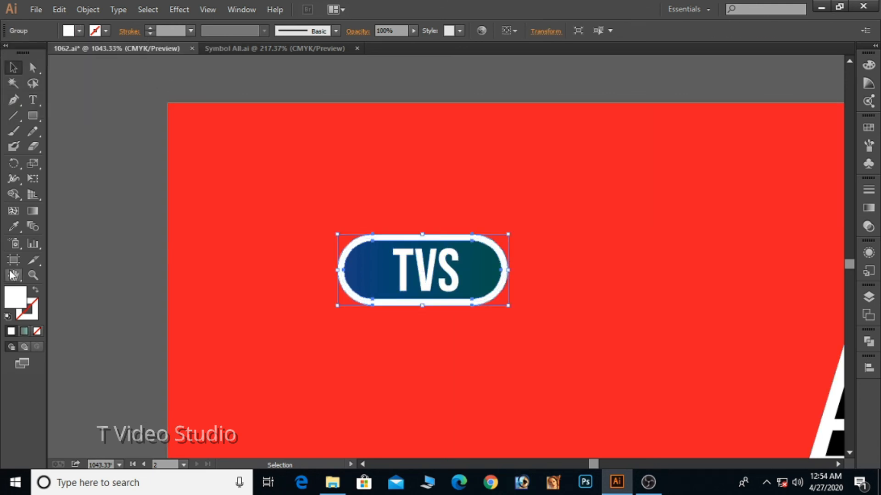
{"action": "left_click", "coordinate": [80, 31]}
{"action": "left_click", "coordinate": [33, 54]}
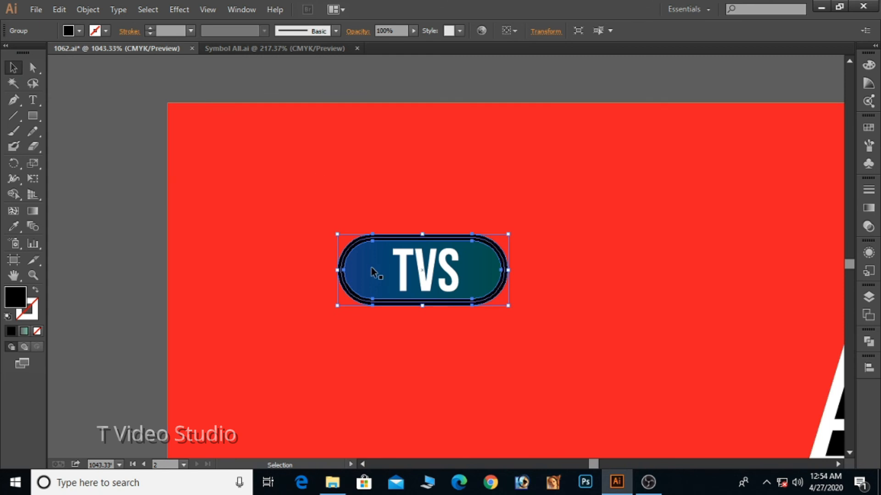
{"action": "left_click", "coordinate": [80, 30]}
{"action": "left_click", "coordinate": [24, 54]}
Fill the inner pill shape of the front card's TVS badge with black.
{"action": "left_click", "coordinate": [389, 264]}
{"action": "left_click", "coordinate": [337, 171]}
{"action": "left_click", "coordinate": [384, 274]}
{"action": "left_click", "coordinate": [80, 30]}
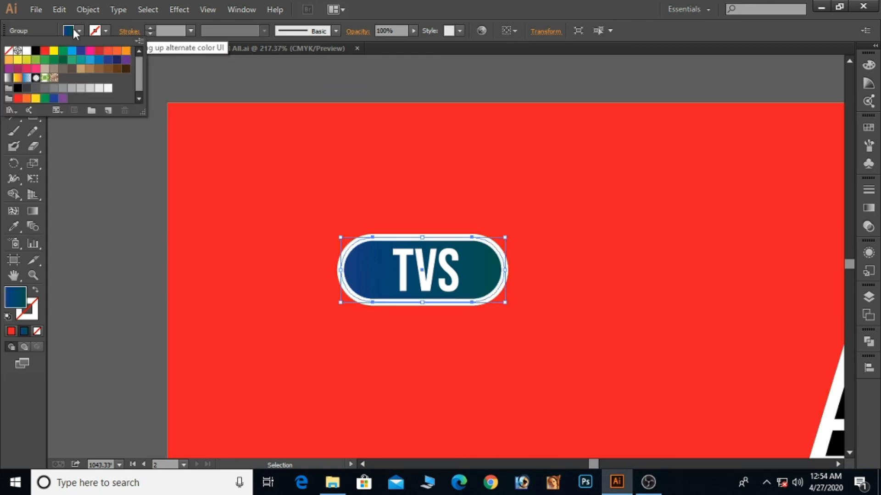
{"action": "left_click", "coordinate": [33, 54]}
{"action": "left_click", "coordinate": [317, 115]}
{"action": "left_click", "coordinate": [363, 87]}
{"action": "key", "text": "a"}
{"action": "left_click", "coordinate": [344, 198]}
{"action": "key", "text": "ctrl+2"}
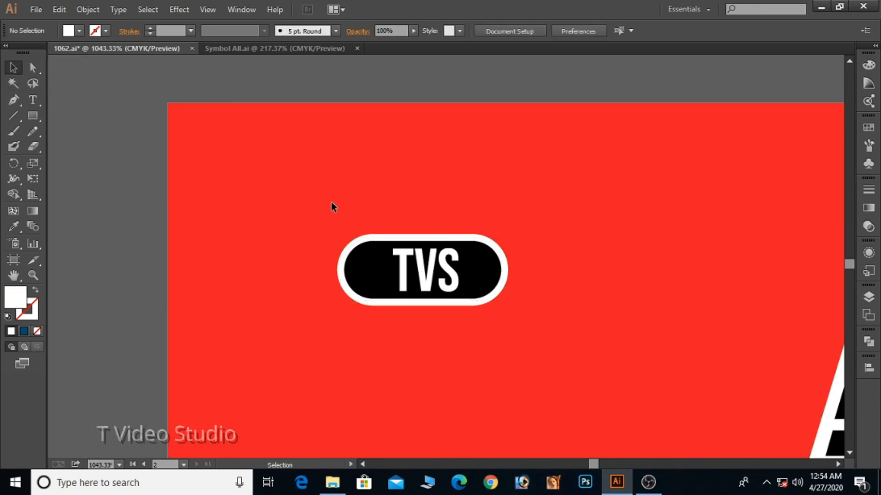
Fill the badge's inner pill with red and its TVS letters with black.
{"action": "left_click_drag", "start_coordinate": [518, 322], "coordinate": [519, 322]}
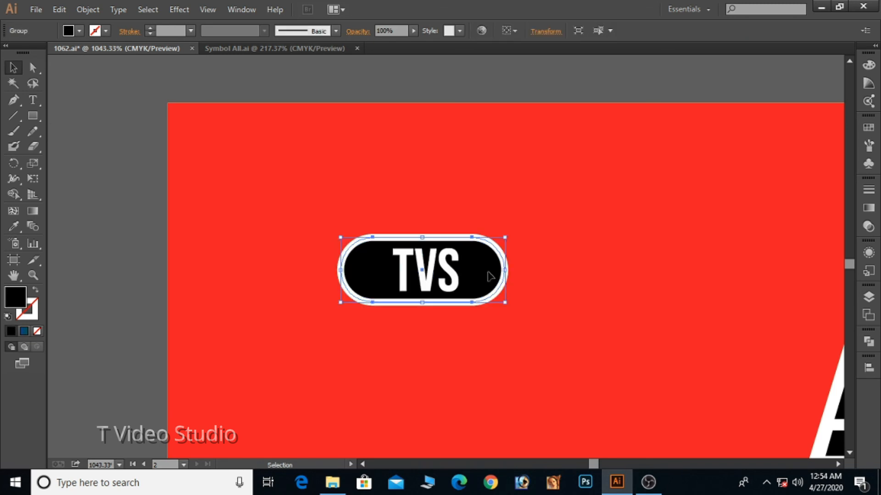
{"action": "left_click", "coordinate": [79, 30]}
{"action": "left_click", "coordinate": [44, 52]}
{"action": "left_click", "coordinate": [104, 207]}
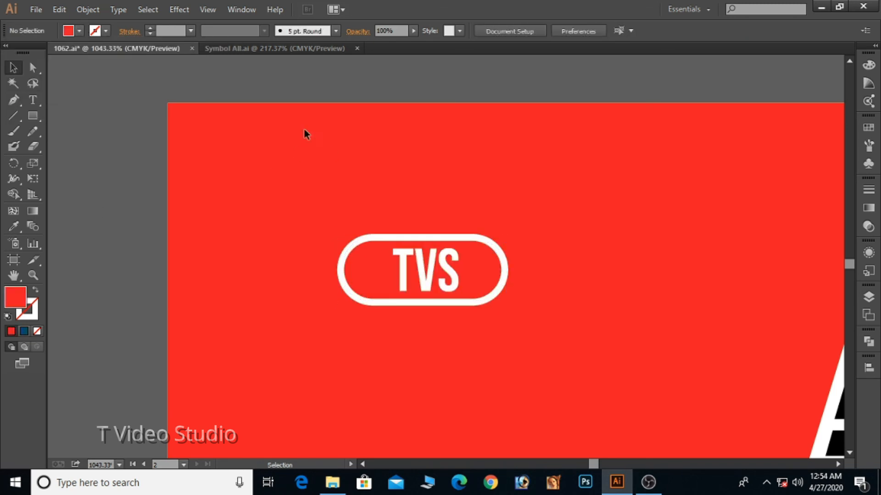
{"action": "left_click", "coordinate": [408, 271]}
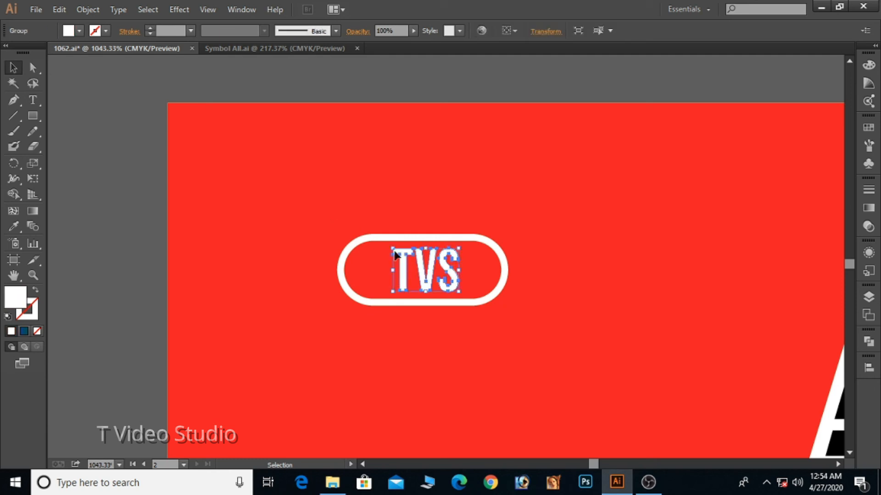
{"action": "left_click", "coordinate": [79, 30]}
{"action": "left_click", "coordinate": [35, 52]}
{"action": "left_click", "coordinate": [310, 134]}
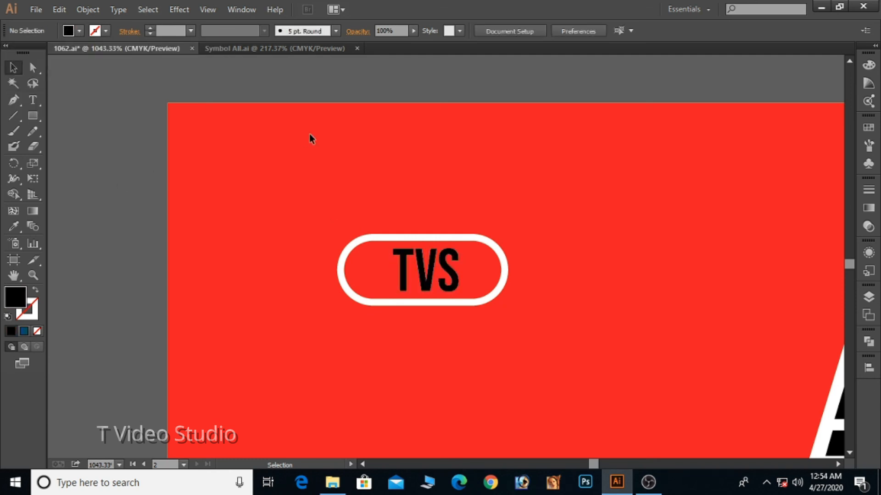
Group the white-ringed TVS badge and check how it looks on the red front card.
{"action": "left_click", "coordinate": [489, 288]}
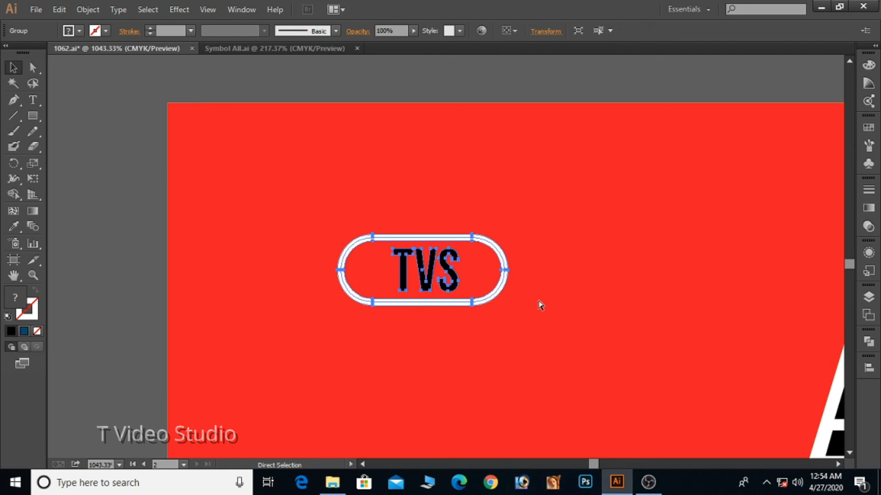
{"action": "left_click", "coordinate": [541, 288]}
{"action": "left_click", "coordinate": [478, 287], "text": "ctrl+alt"}
{"action": "left_click", "coordinate": [478, 288], "text": "ctrl+alt"}
{"action": "left_click", "coordinate": [479, 287], "text": "ctrl+alt"}
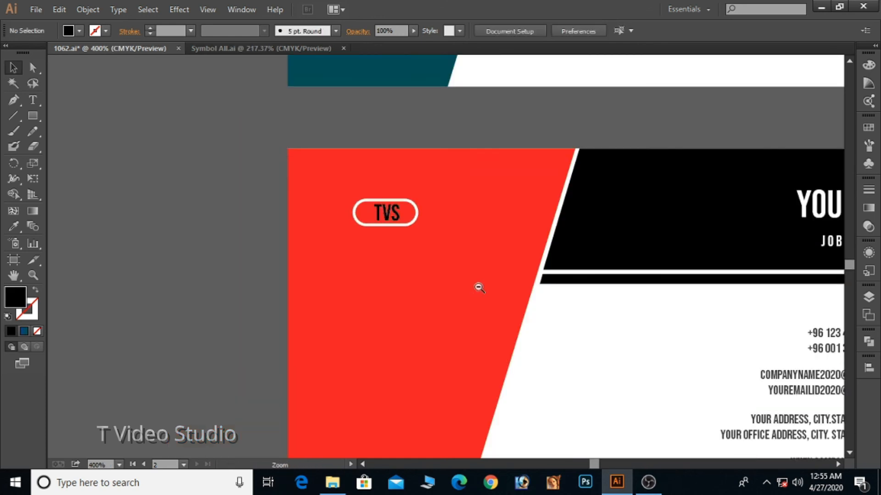
{"action": "left_click", "coordinate": [478, 288], "text": "ctrl+alt"}
{"action": "left_click", "coordinate": [478, 288], "text": "ctrl+alt"}
{"action": "left_click", "coordinate": [479, 288], "text": "ctrl+alt"}
{"action": "left_click_drag", "start_coordinate": [479, 291], "coordinate": [426, 292]}
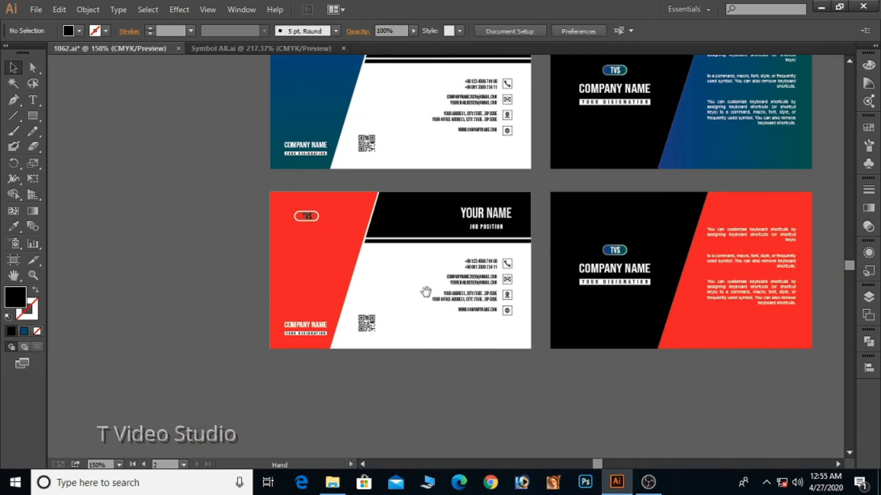
Ungroup the red front card's TVS badge and fill its outer ring with black.
{"action": "left_click_drag", "start_coordinate": [291, 215], "coordinate": [330, 240]}
{"action": "left_click", "coordinate": [412, 173]}
{"action": "right_click", "coordinate": [331, 161]}
{"action": "left_click", "coordinate": [382, 237]}
{"action": "left_click", "coordinate": [374, 149]}
{"action": "left_click", "coordinate": [372, 176]}
{"action": "left_click", "coordinate": [80, 31]}
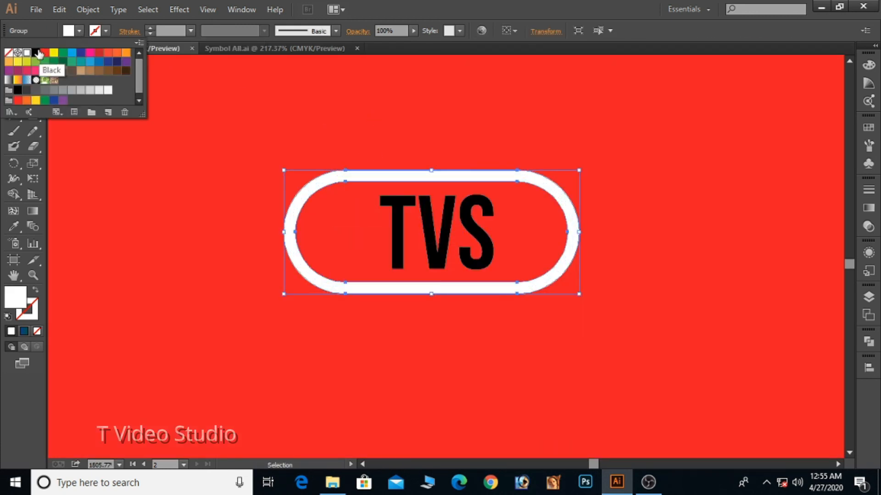
{"action": "left_click", "coordinate": [39, 54]}
Fill the badge's inner pill with white and its TVS letters with red.
{"action": "left_click", "coordinate": [372, 232]}
{"action": "left_click", "coordinate": [79, 30]}
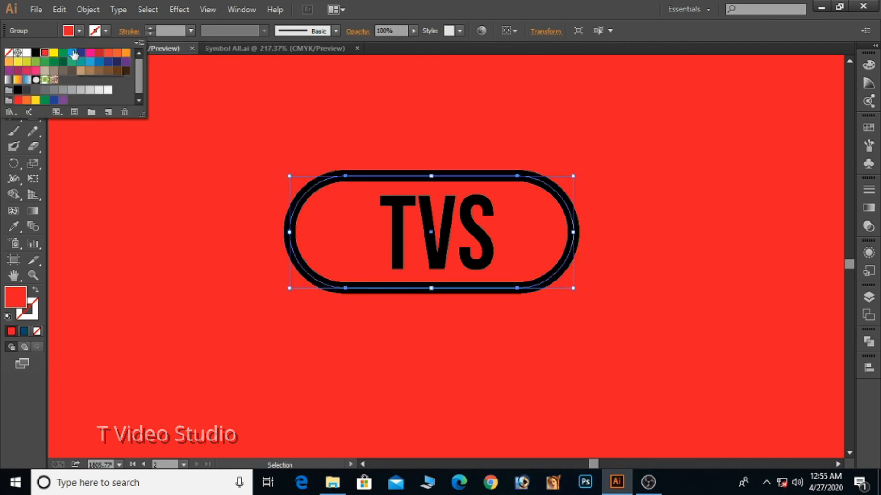
{"action": "left_click", "coordinate": [27, 52]}
{"action": "left_click", "coordinate": [402, 201]}
{"action": "left_click", "coordinate": [399, 203]}
{"action": "left_click", "coordinate": [79, 31]}
{"action": "left_click", "coordinate": [52, 53]}
Group the recoloured ring, pill and letters of the front card's TVS badge.
{"action": "left_click_drag", "start_coordinate": [236, 133], "coordinate": [604, 332]}
{"action": "key", "text": "ctrl+g"}
{"action": "left_click", "coordinate": [457, 221], "text": "ctrl+alt"}
{"action": "left_click", "coordinate": [457, 221], "text": "ctrl+alt"}
{"action": "left_click", "coordinate": [457, 221], "text": "ctrl+alt"}
{"action": "left_click", "coordinate": [457, 221], "text": "ctrl+alt"}
{"action": "left_click", "coordinate": [457, 221], "text": "ctrl+alt"}
{"action": "left_click", "coordinate": [457, 222], "text": "ctrl+alt"}
{"action": "left_click", "coordinate": [457, 221], "text": "ctrl+alt"}
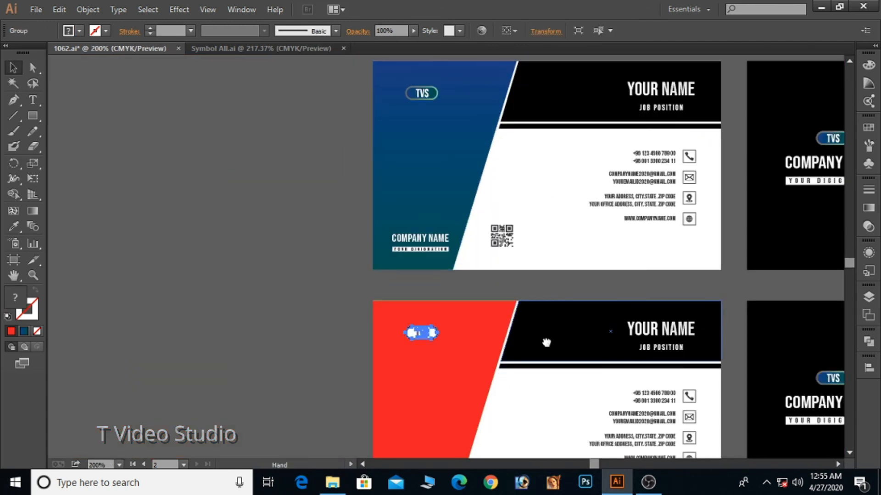
Replace the blue TVS badge on the red back card with a copy of the recoloured front badge above the company name.
{"action": "left_click_drag", "start_coordinate": [546, 342], "coordinate": [377, 194]}
{"action": "left_click", "coordinate": [192, 255]}
{"action": "left_click", "coordinate": [674, 229]}
{"action": "key", "text": "Delete"}
{"action": "left_click_drag", "start_coordinate": [258, 188], "coordinate": [668, 228]}
{"action": "left_click", "coordinate": [679, 395]}
{"action": "left_click", "coordinate": [662, 226]}
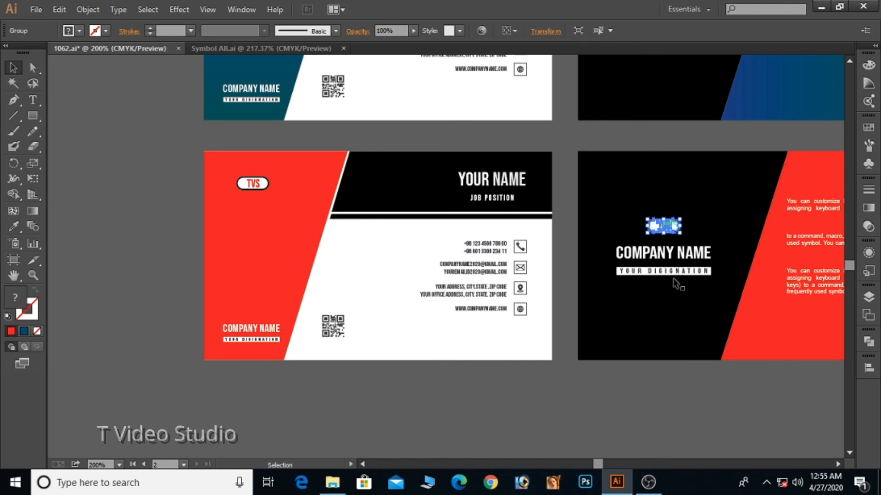
{"action": "left_click", "coordinate": [704, 420]}
Ungroup the back card's copied TVS badge and fill its outer ring with red.
{"action": "left_click_drag", "start_coordinate": [619, 204], "coordinate": [739, 283]}
{"action": "left_click", "coordinate": [423, 193]}
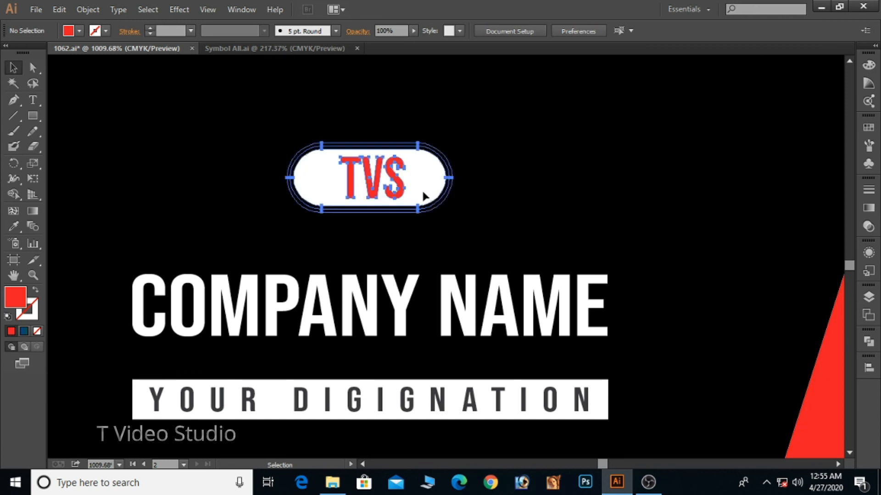
{"action": "right_click", "coordinate": [423, 193]}
{"action": "left_click", "coordinate": [464, 267]}
{"action": "left_click", "coordinate": [460, 229]}
{"action": "left_click", "coordinate": [443, 192]}
{"action": "left_click", "coordinate": [79, 31]}
{"action": "left_click", "coordinate": [44, 60]}
{"action": "left_click", "coordinate": [265, 105]}
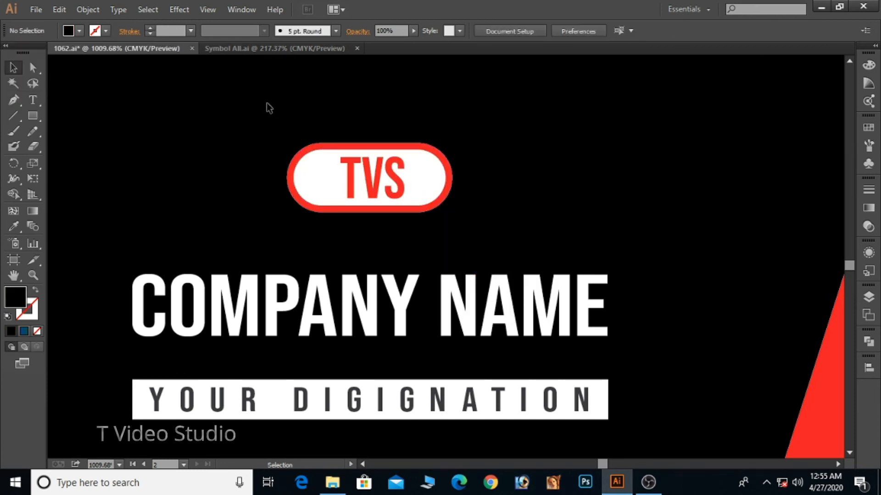
Group the parts of the red-ringed TVS badge on the back card.
{"action": "left_click_drag", "start_coordinate": [267, 104], "coordinate": [493, 215]}
{"action": "key", "text": "ctrl+g"}
{"action": "left_click", "coordinate": [498, 236]}
Bring the blue and red card versions into view together and save the document.
{"action": "left_click", "coordinate": [501, 245], "text": "ctrl+alt"}
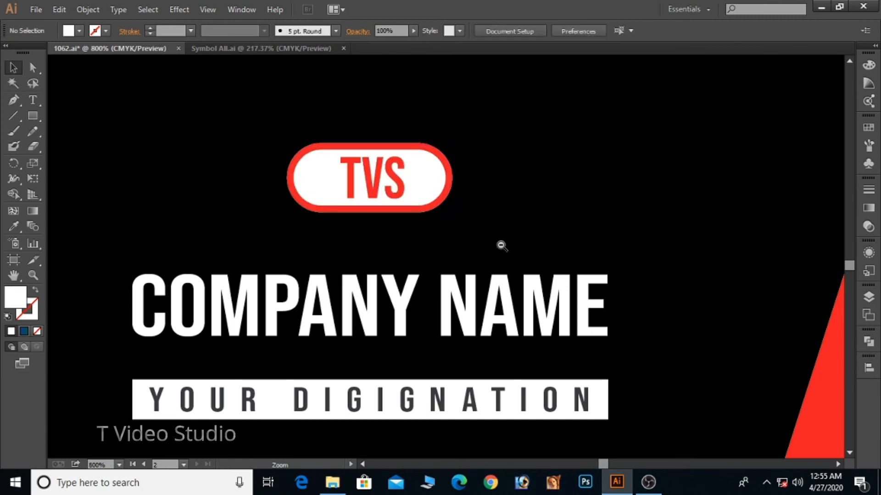
{"action": "left_click", "coordinate": [501, 245], "text": "ctrl+alt"}
{"action": "left_click", "coordinate": [501, 245], "text": "ctrl+alt"}
{"action": "left_click", "coordinate": [501, 245], "text": "ctrl+alt"}
{"action": "left_click", "coordinate": [502, 246], "text": "ctrl+alt"}
{"action": "left_click_drag", "start_coordinate": [391, 338], "coordinate": [588, 299]}
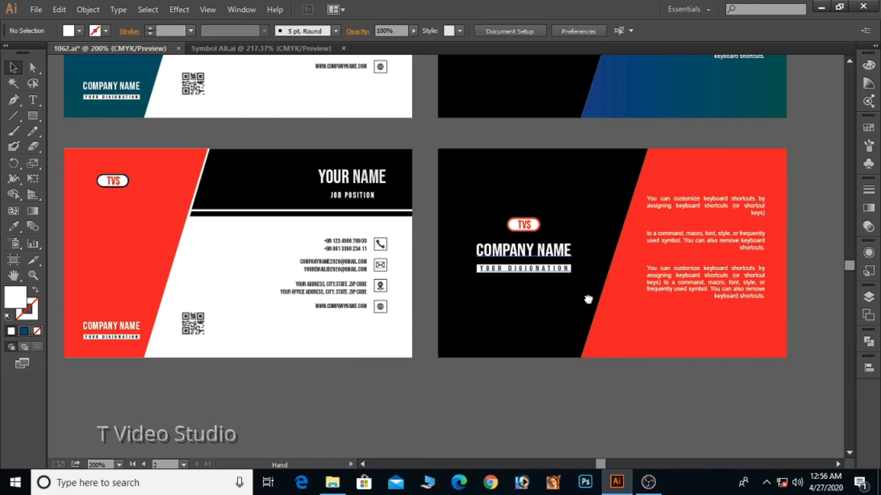
{"action": "left_click_drag", "start_coordinate": [511, 369], "coordinate": [539, 410]}
{"action": "left_click", "coordinate": [536, 221], "text": "ctrl+alt"}
{"action": "left_click_drag", "start_coordinate": [533, 208], "coordinate": [575, 237]}
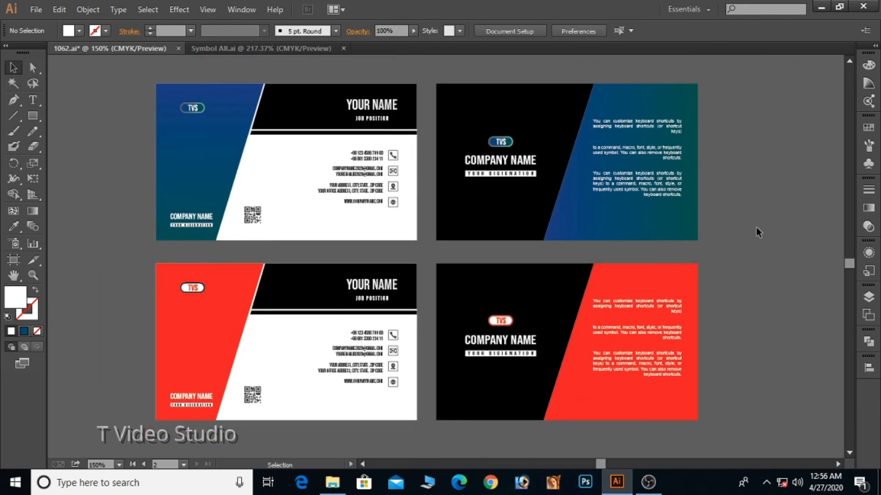
{"action": "key", "text": "ctrl+s"}
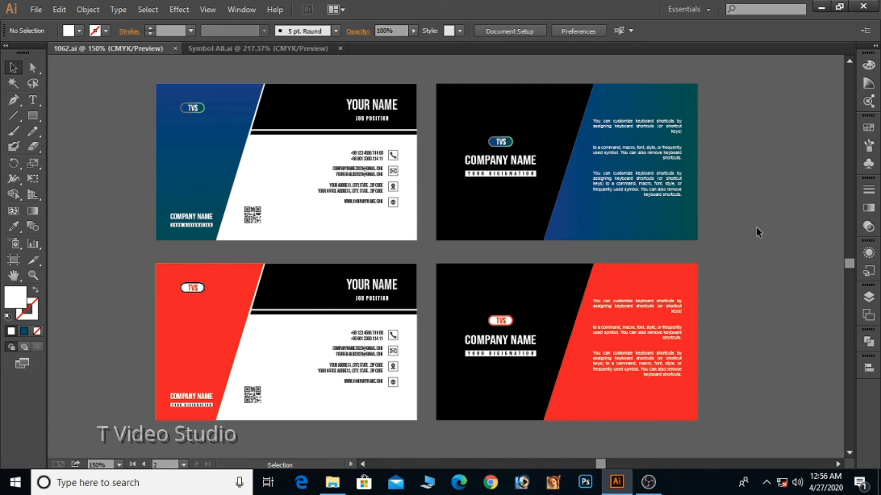